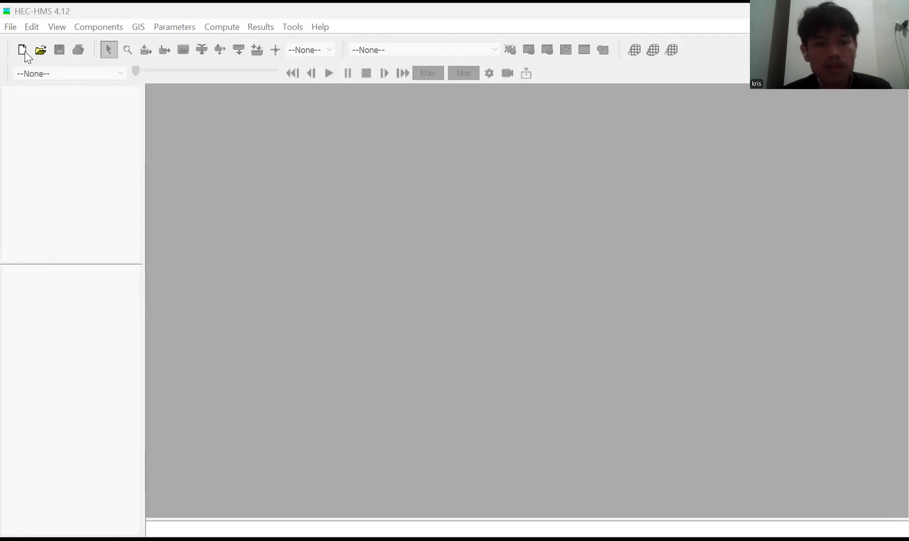
# Start a new project and name it SIDILANITANO.
pyautogui.click(23, 50)
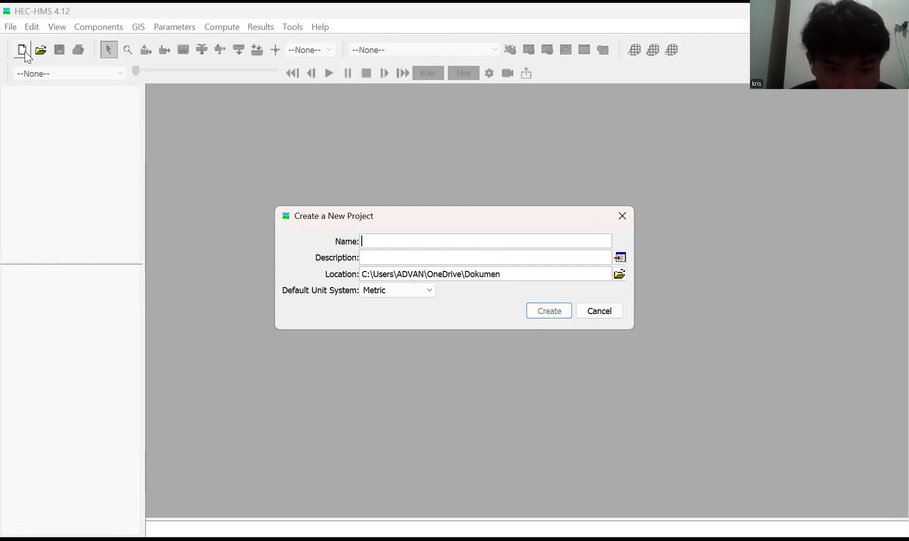
pyautogui.write('SIDILANITANO')
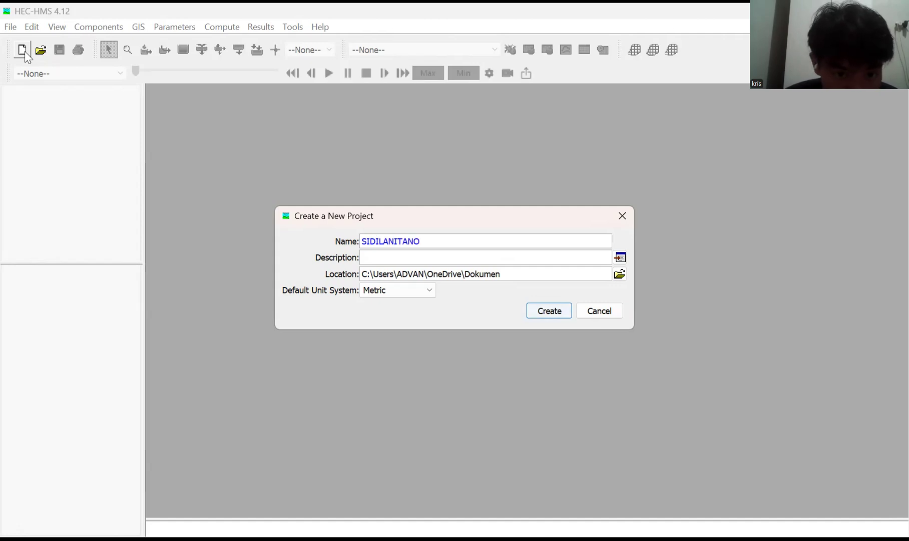
# Enter DELINIASI DAS SIDI as the new project's description.
pyautogui.press('Tab')
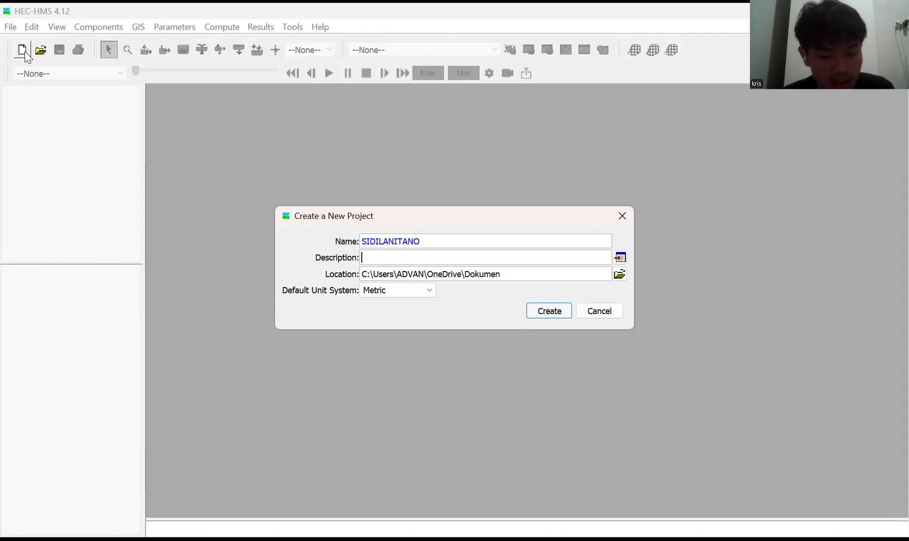
pyautogui.write('d')
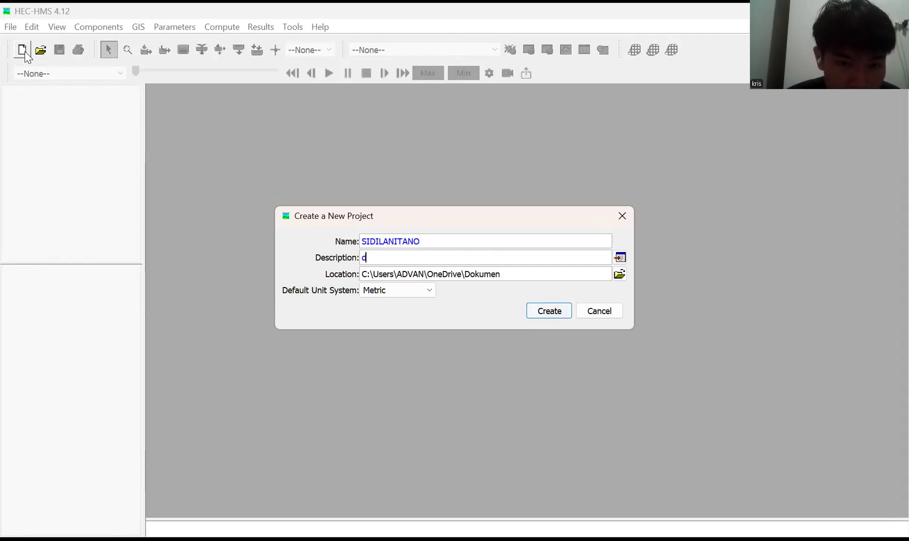
pyautogui.press('BackSpace')
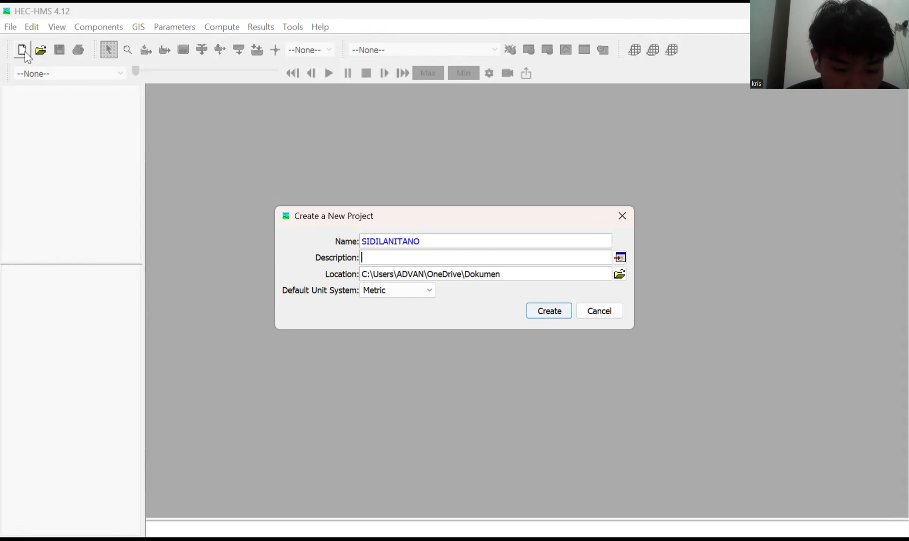
pyautogui.write('DELI')
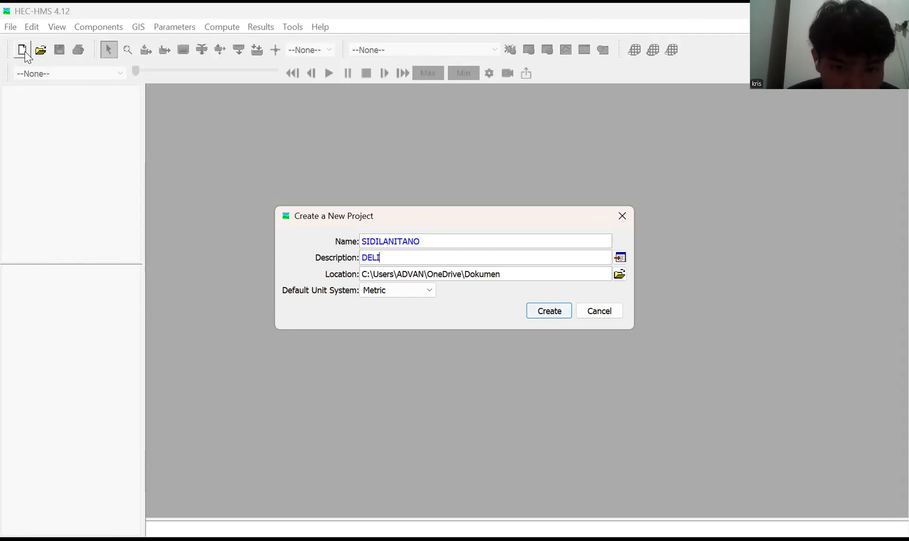
pyautogui.write('NIASI DAS SI')
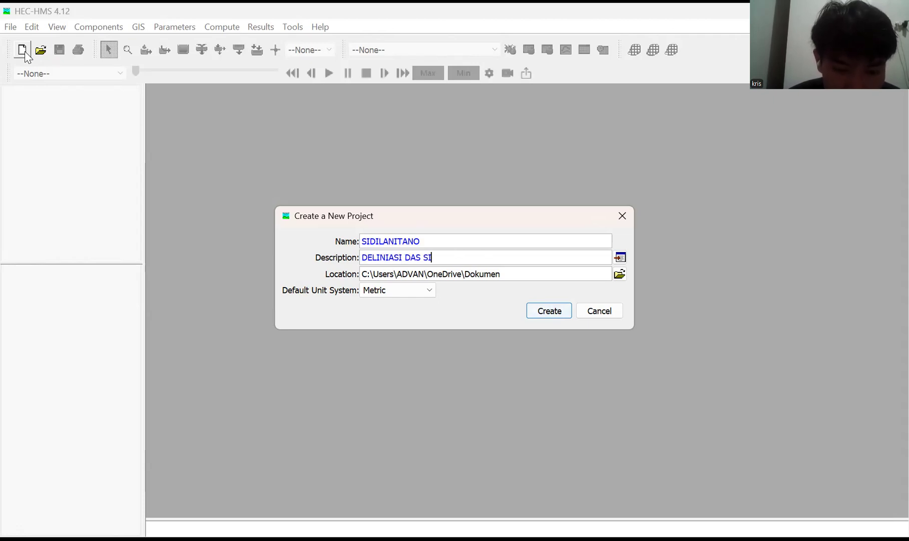
pyautogui.write('DI')
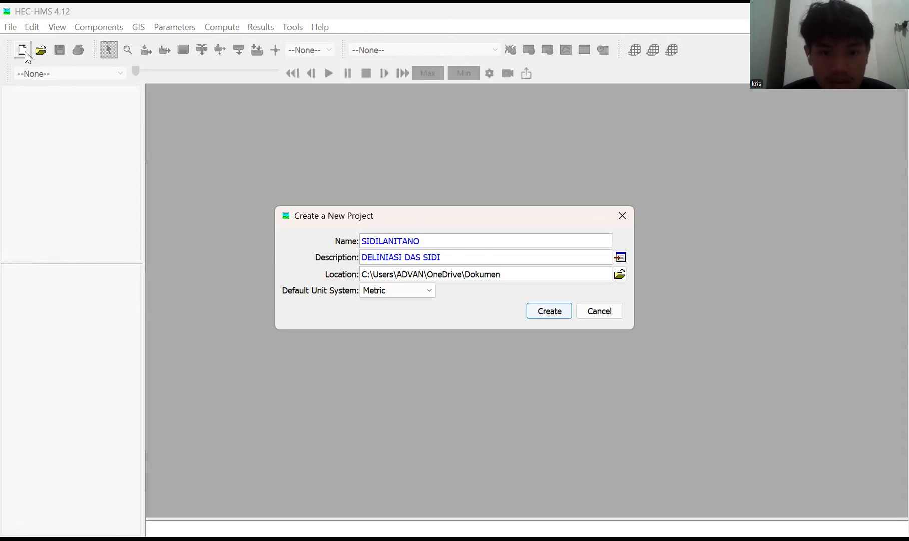
# Set the project location to the UAS APTEK folder on the DATA (D:) drive and create the project.
pyautogui.press('Tab')
pyautogui.press('space')
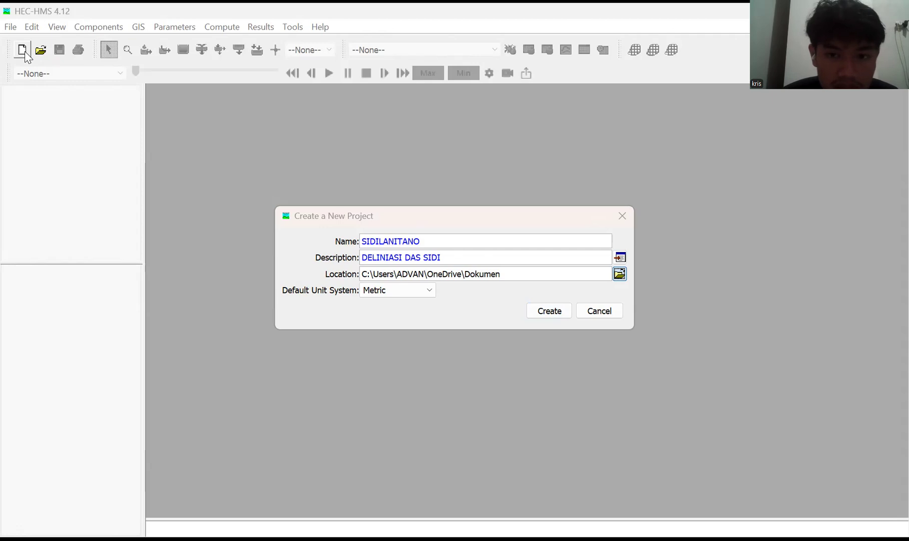
pyautogui.hotkey('alt', 'i')
pyautogui.hotkey('alt', 'Down')
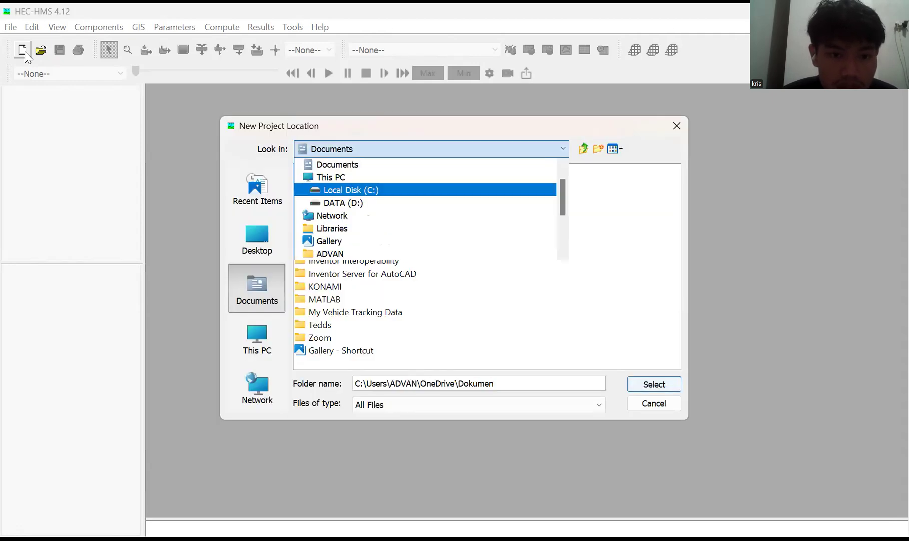
pyautogui.press('Down')
pyautogui.press('Return')
pyautogui.click(339, 235)
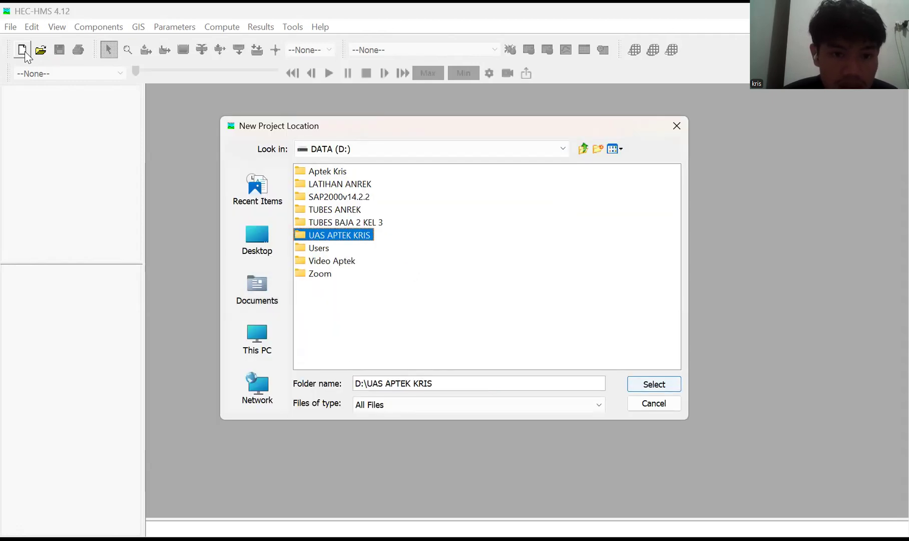
pyautogui.keyDown('ctrl'); pyautogui.click(339, 234); pyautogui.keyUp('ctrl')
pyautogui.click(355, 234)
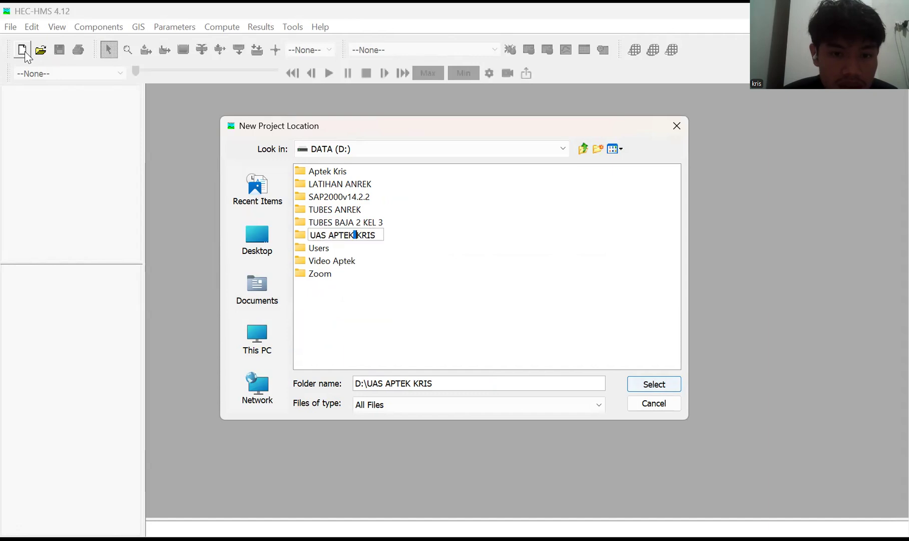
pyautogui.press('Escape')
pyautogui.keyDown('ctrl'); pyautogui.click(340, 235); pyautogui.keyUp('ctrl')
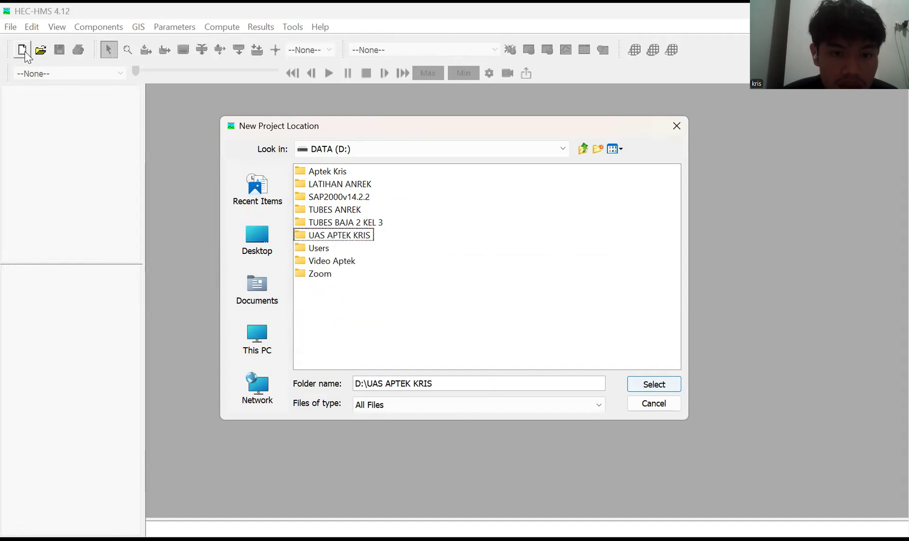
pyautogui.press('F2')
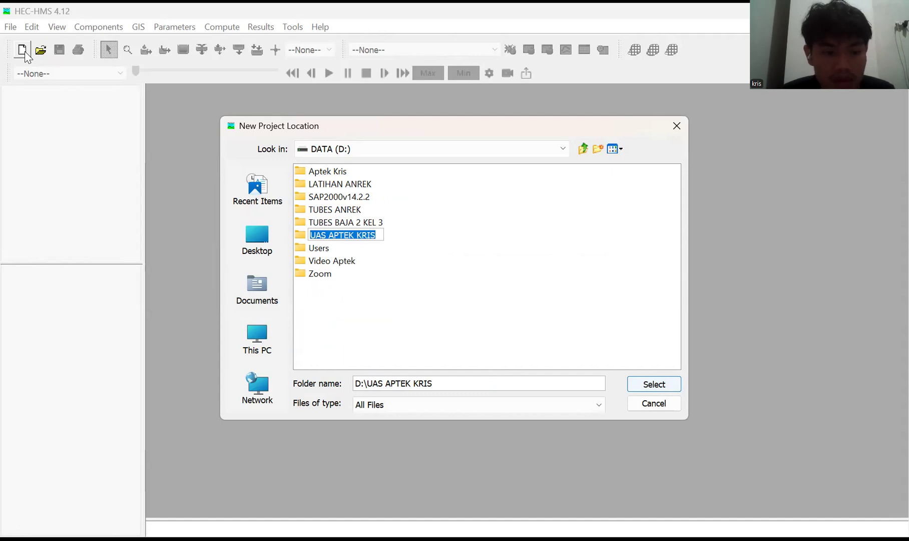
pyautogui.press('Return')
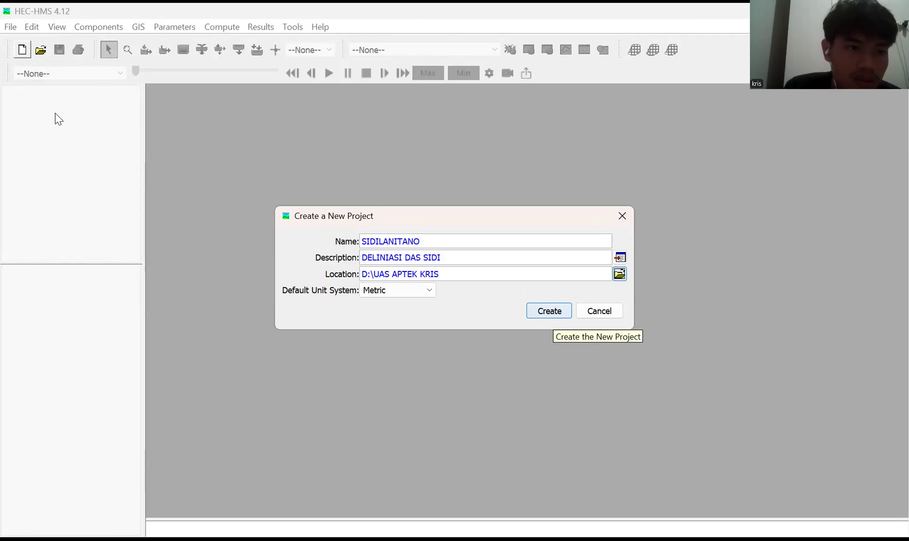
pyautogui.press('Return')
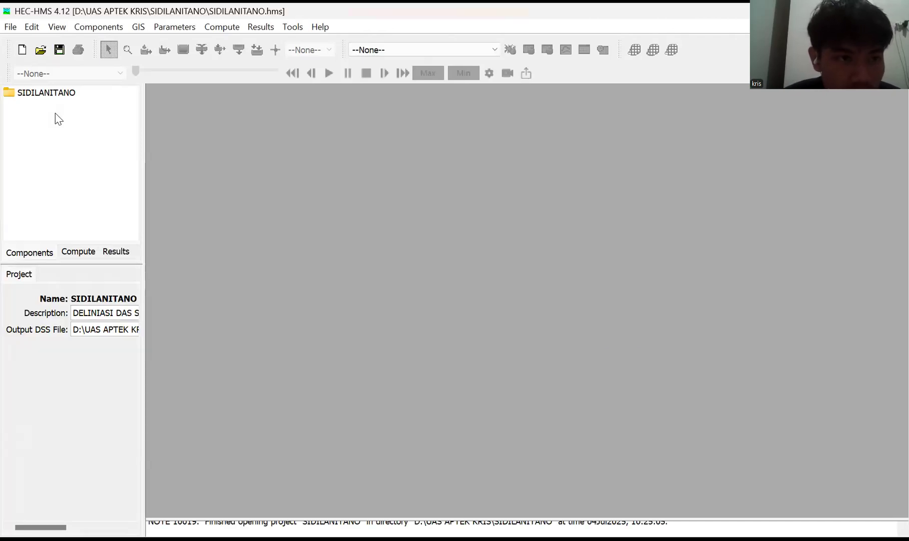
# Create a new basin model named SIDILANITANO and close the Basin Model Manager.
pyautogui.click(106, 31)
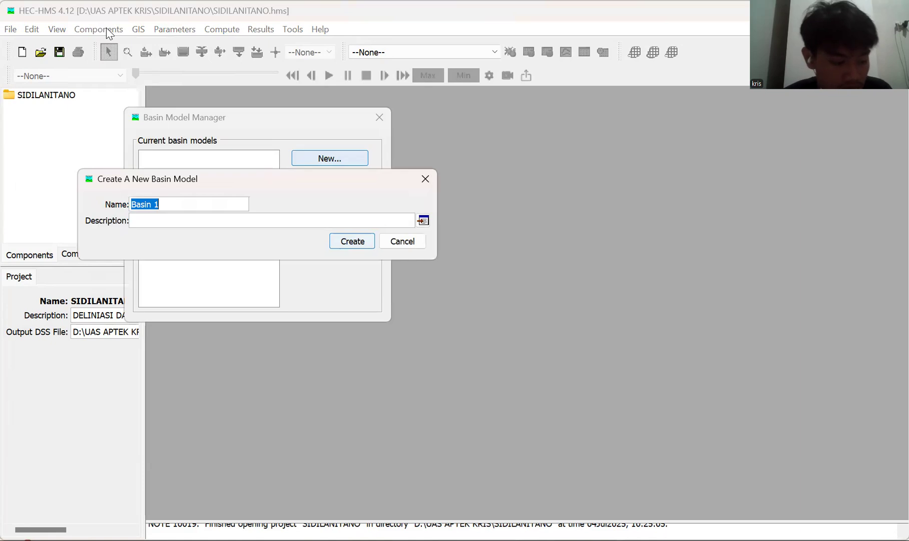
pyautogui.press('BackSpace')
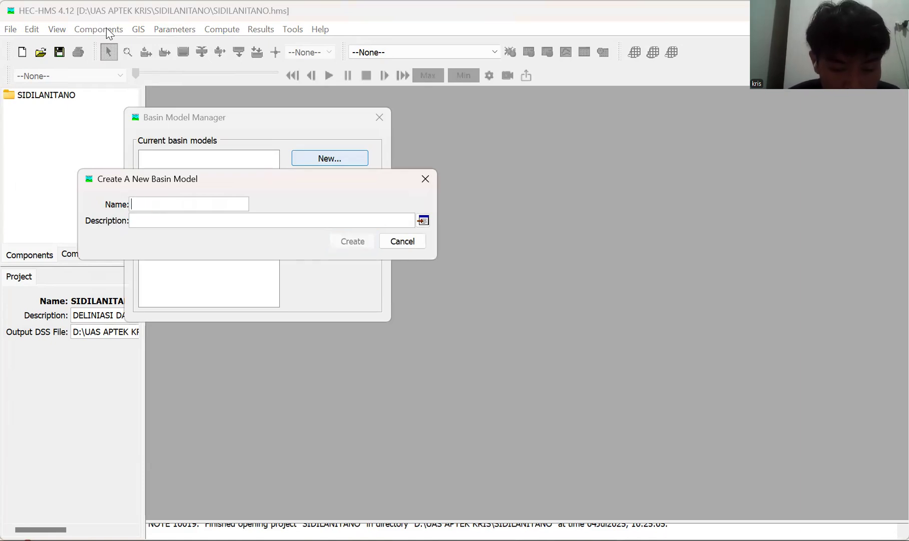
pyautogui.write('SIDILAN')
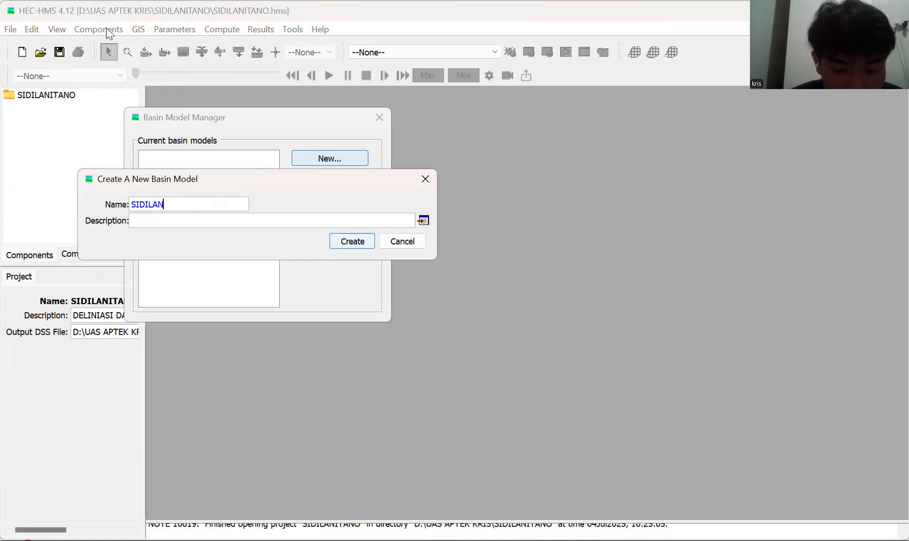
pyautogui.write('ITANO')
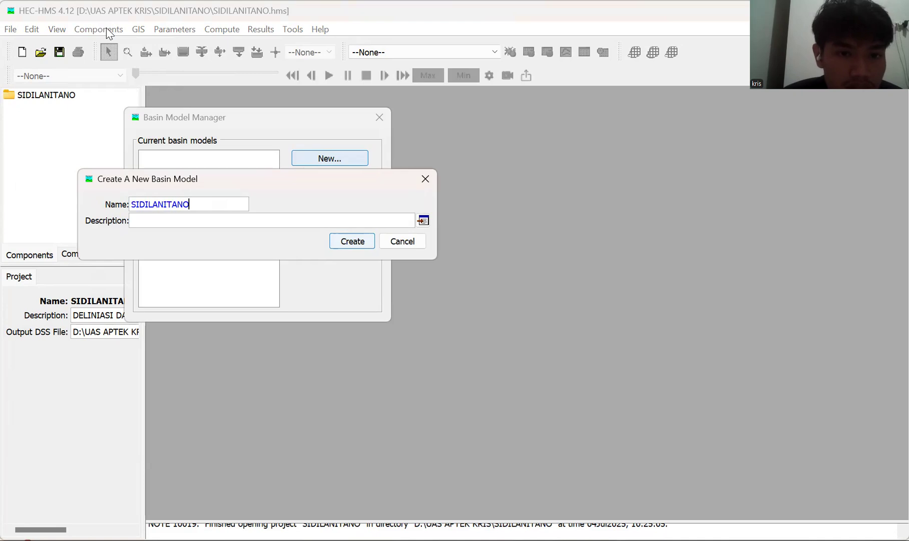
pyautogui.press('Return')
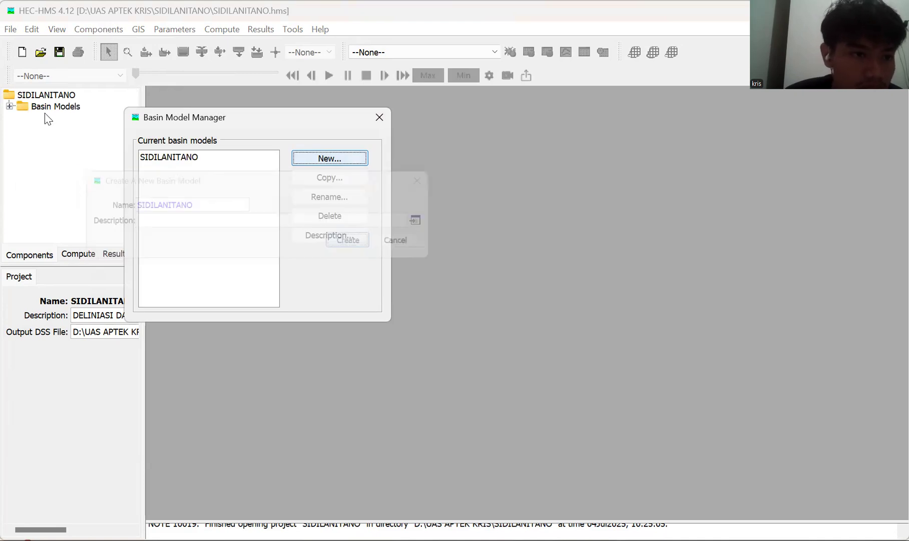
pyautogui.press('Escape')
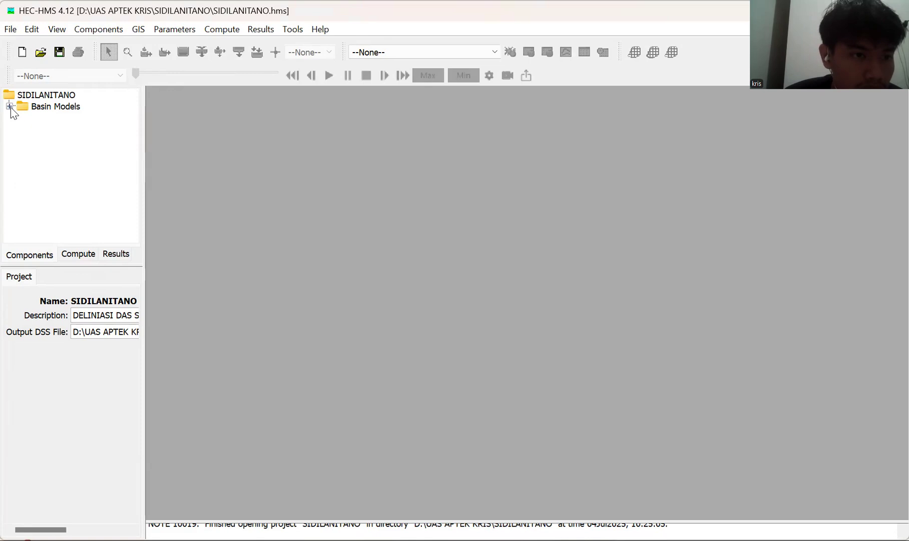
# Open the SIDILANITANO basin model and bring up its coordinate system definition.
pyautogui.click(10, 107)
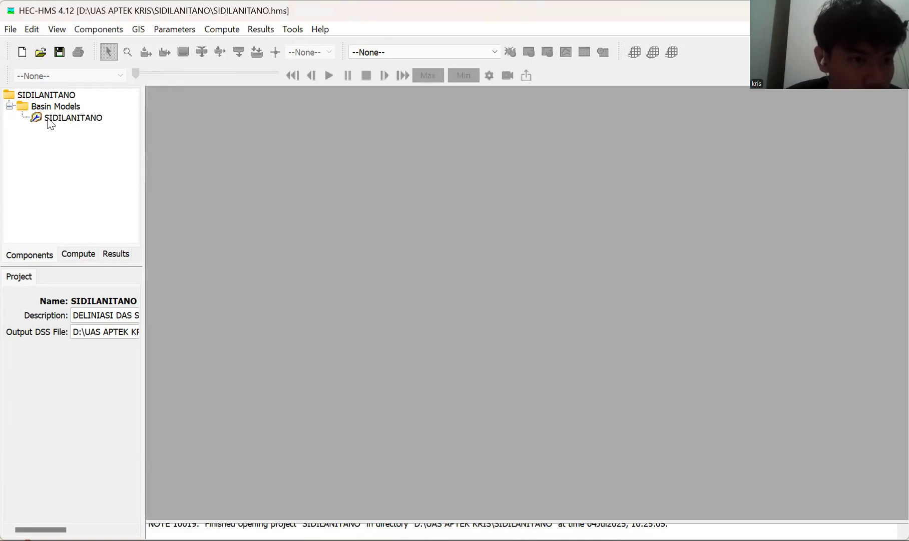
pyautogui.click(51, 120)
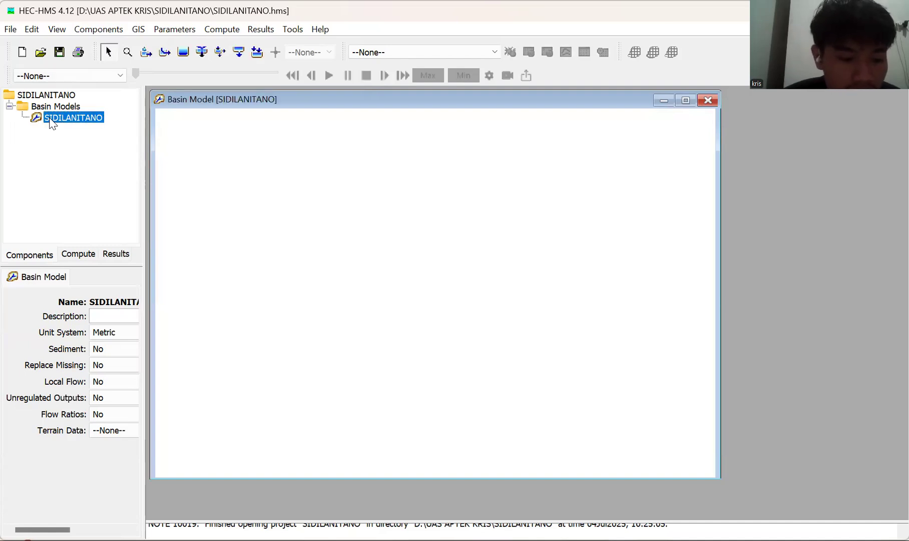
pyautogui.click(139, 30)
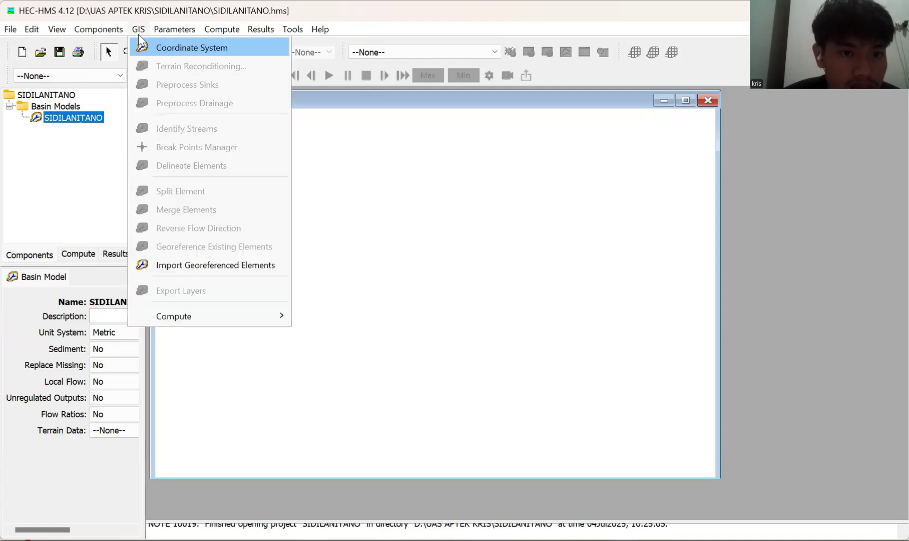
pyautogui.press('Return')
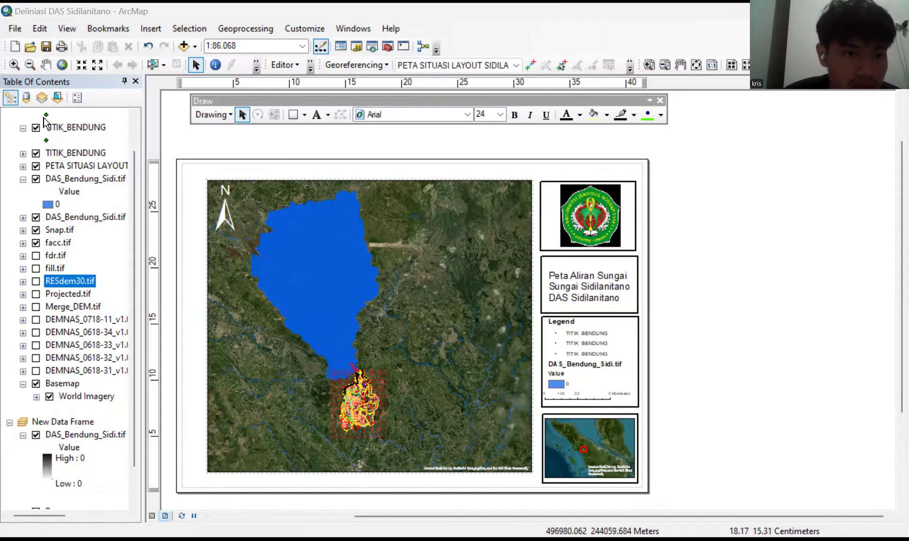
# Switch to ArcMap and save the Layers data frame's WGS 1984 UTM Zone 47N coordinate system as WGS 1984 UTM Zone 47N.prj.
pyautogui.scroll(2, 47, 122)
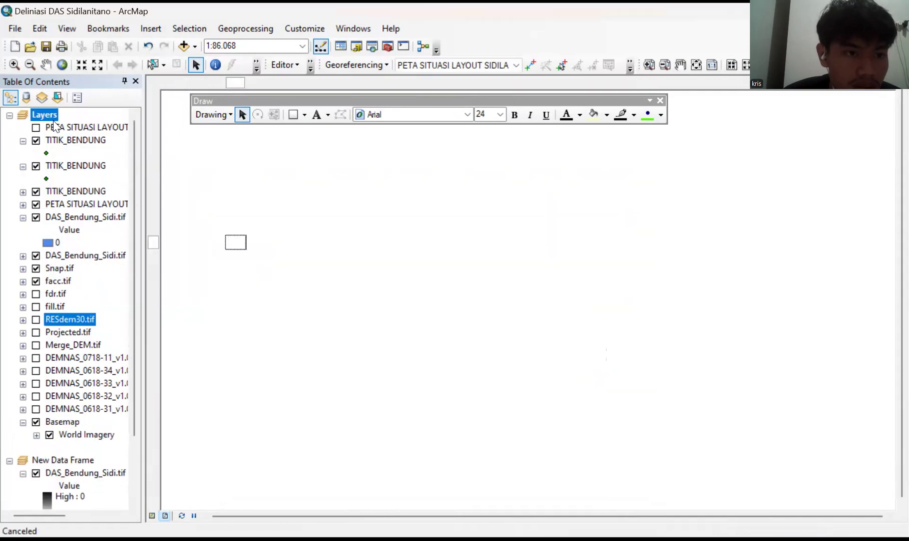
pyautogui.rightClick(50, 121)
pyautogui.click(129, 429)
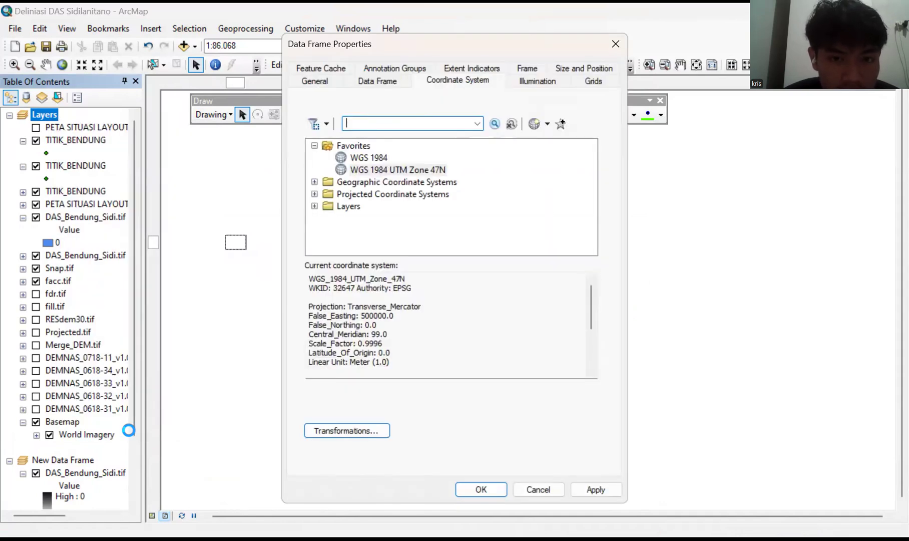
pyautogui.rightClick(383, 170)
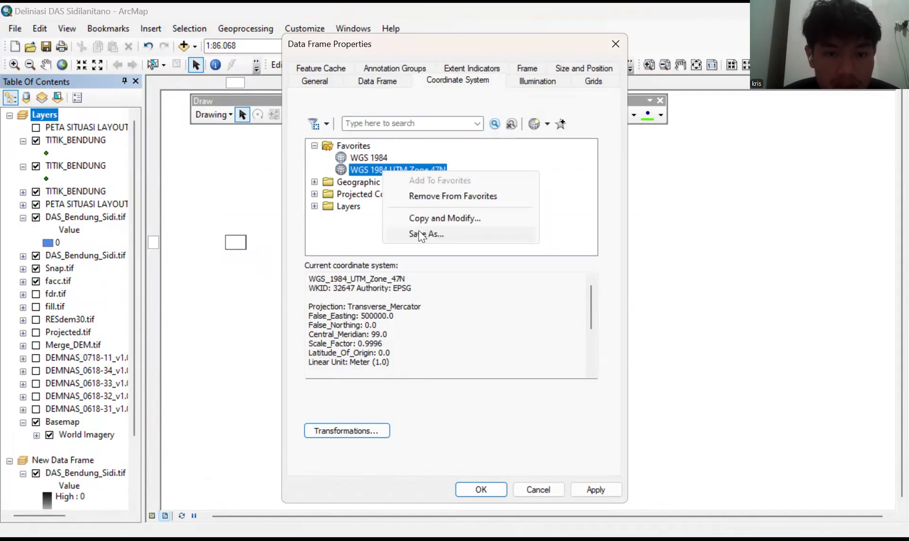
pyautogui.click(422, 233)
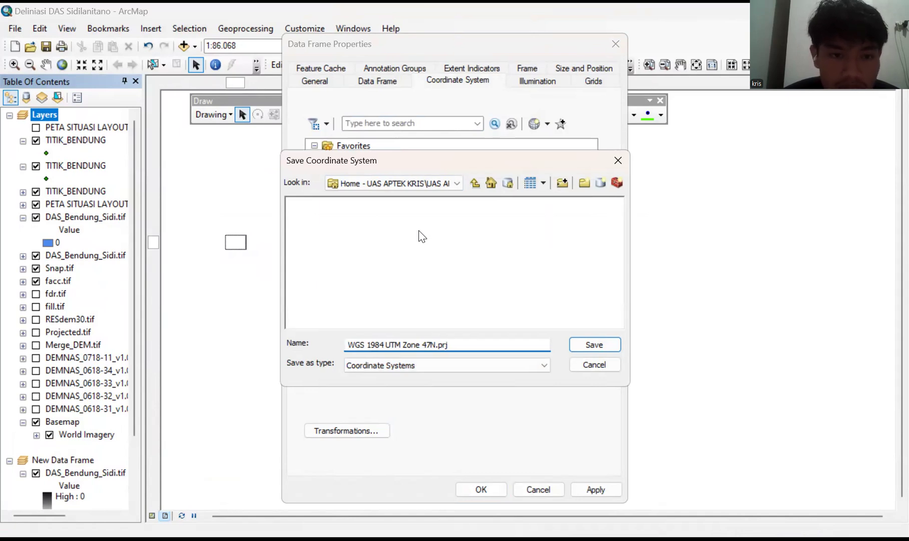
pyautogui.press('Return')
pyautogui.press('Return')
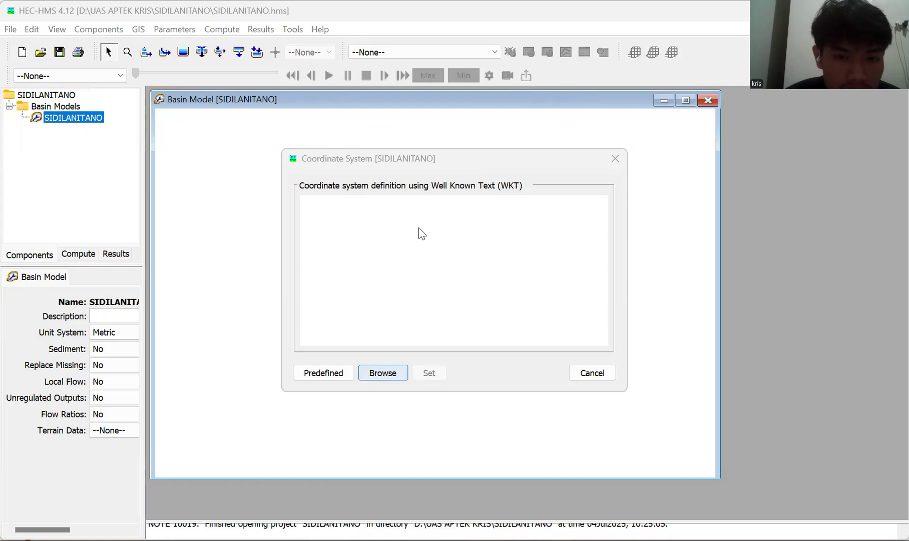
# Load WGS 1984 UTM Zone 47N.prj from the Video Aptek folder and set it as the basin model's coordinate system.
pyautogui.click(383, 372)
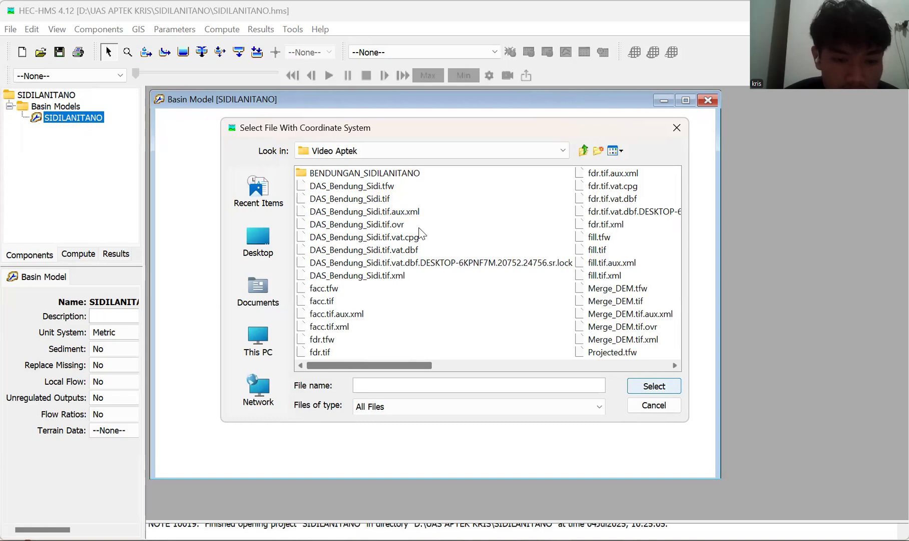
pyautogui.hscroll(1, 419, 231)
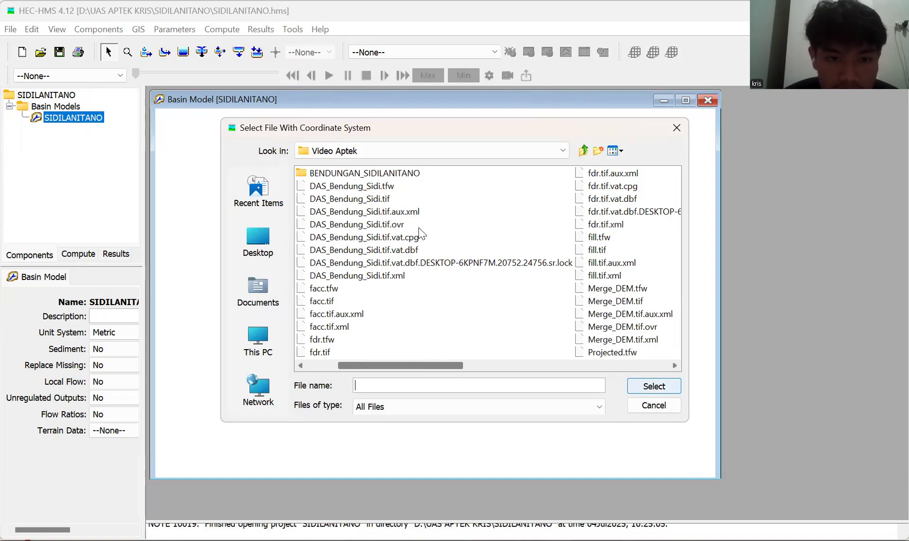
pyautogui.hscroll(2, 420, 232)
pyautogui.hscroll(1, 419, 231)
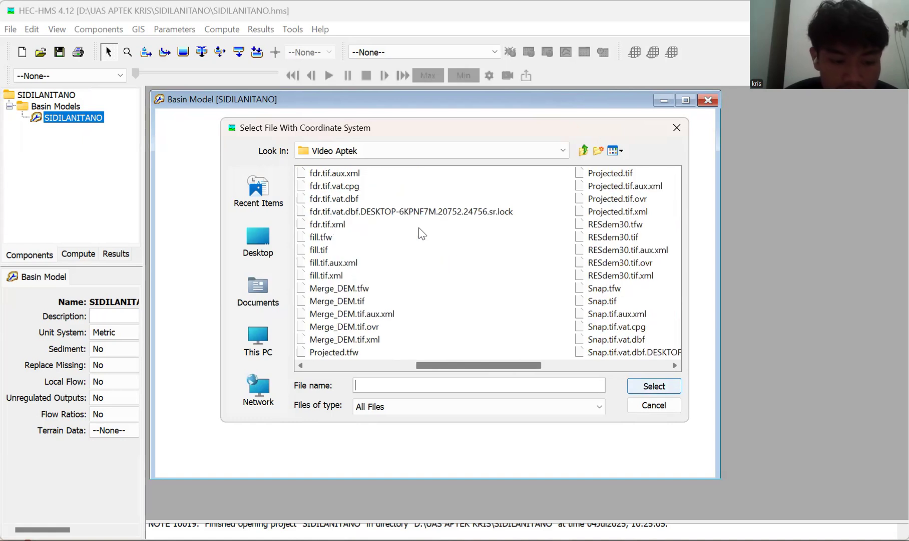
pyautogui.hscroll(1, 422, 232)
pyautogui.hscroll(1, 422, 232)
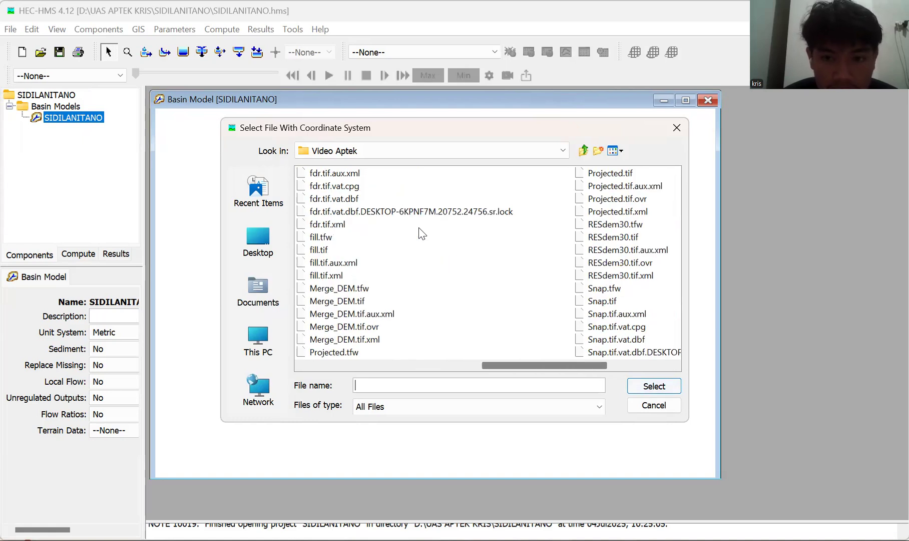
pyautogui.hscroll(2, 422, 232)
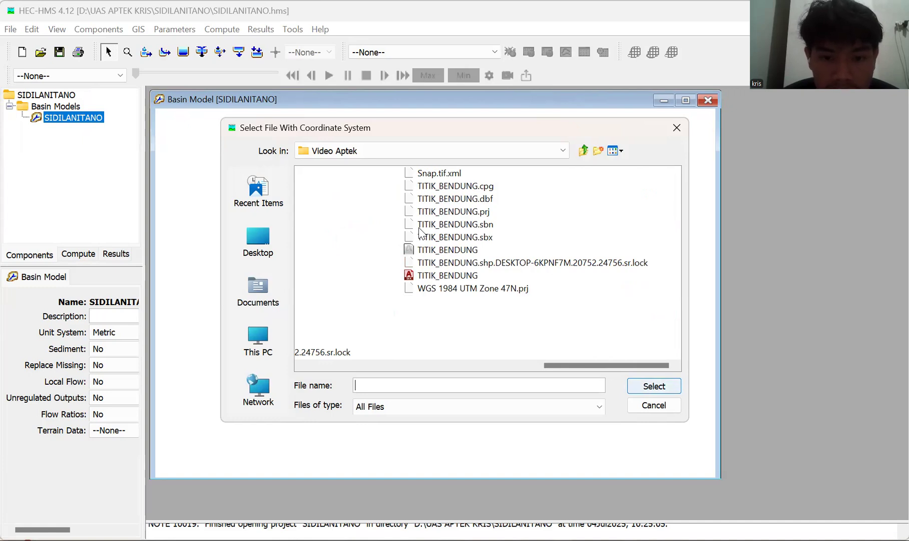
pyautogui.click(467, 288)
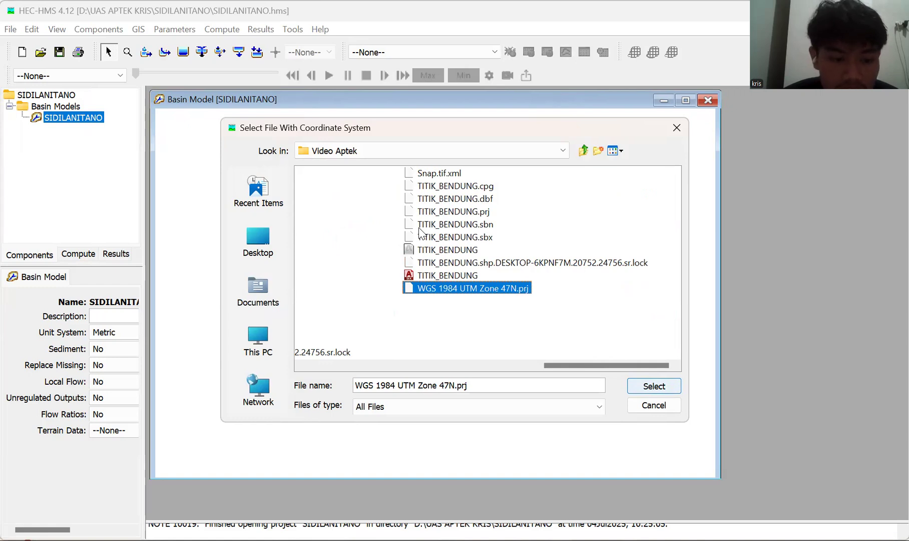
pyautogui.press('Return')
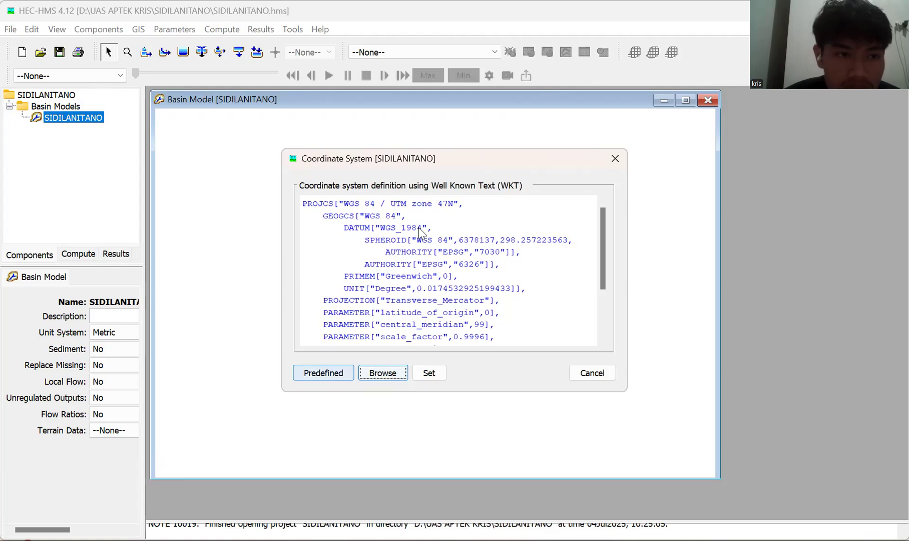
pyautogui.click(429, 373)
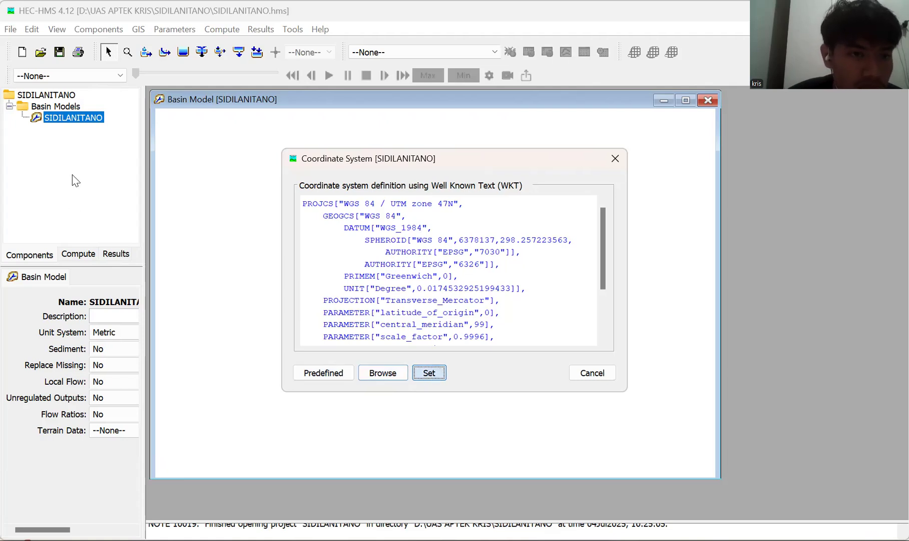
# Start a new terrain data component in the Terrain Data Manager and name it DAS.
pyautogui.click(99, 30)
pyautogui.moveTo(98, 37)
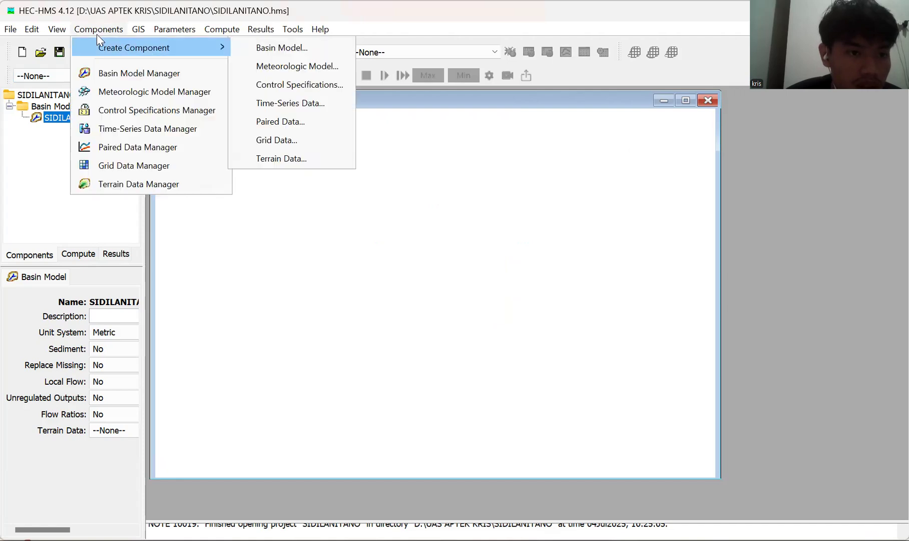
pyautogui.press('Up')
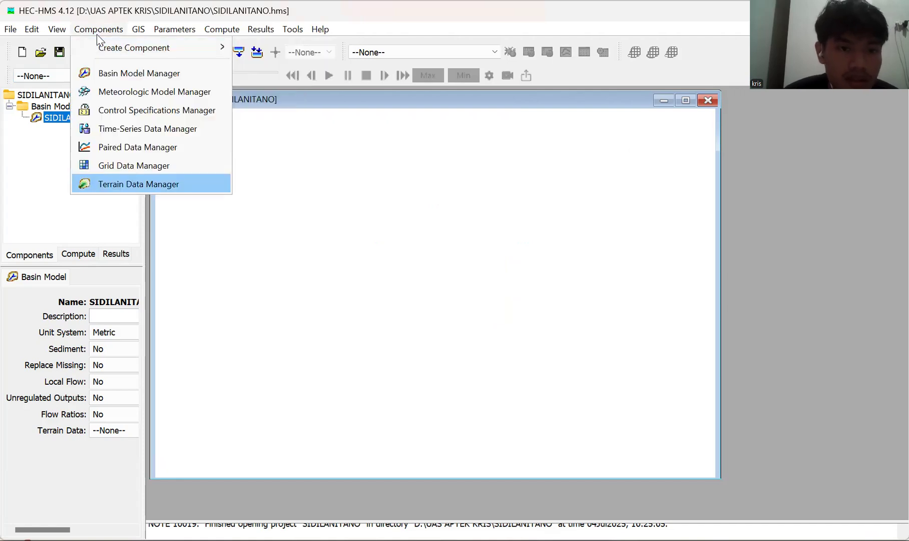
pyautogui.press('Return')
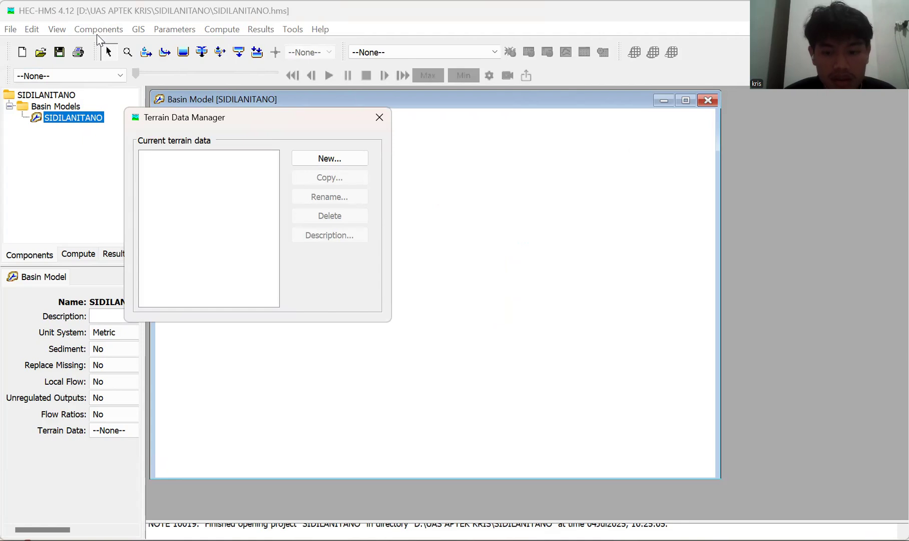
pyautogui.press('Return')
pyautogui.press('End')
pyautogui.press('BackSpace')
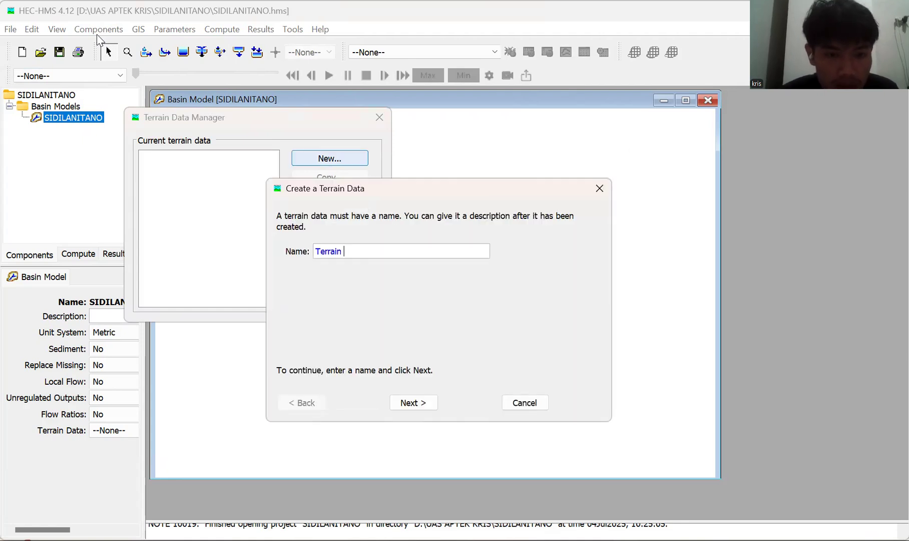
pyautogui.hotkey('ctrl', 'a')
pyautogui.write('DAS')
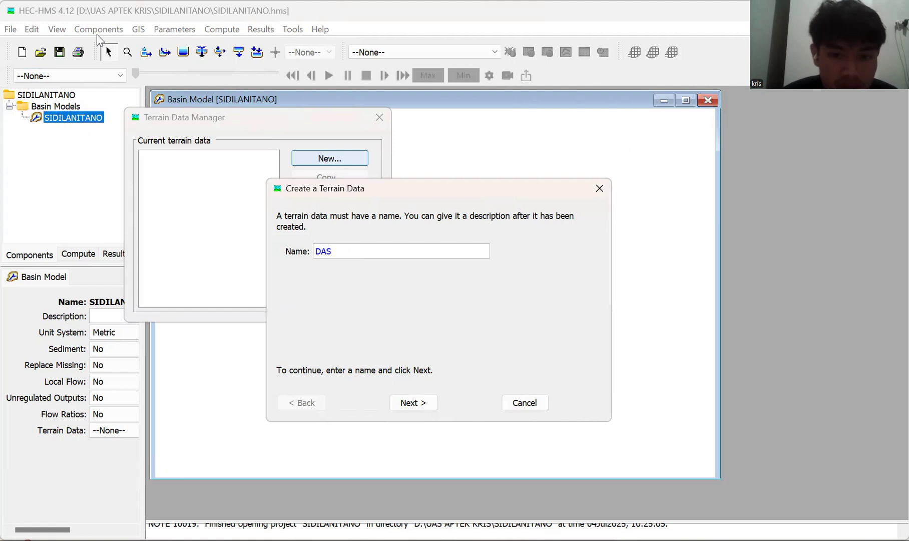
pyautogui.press('Return')
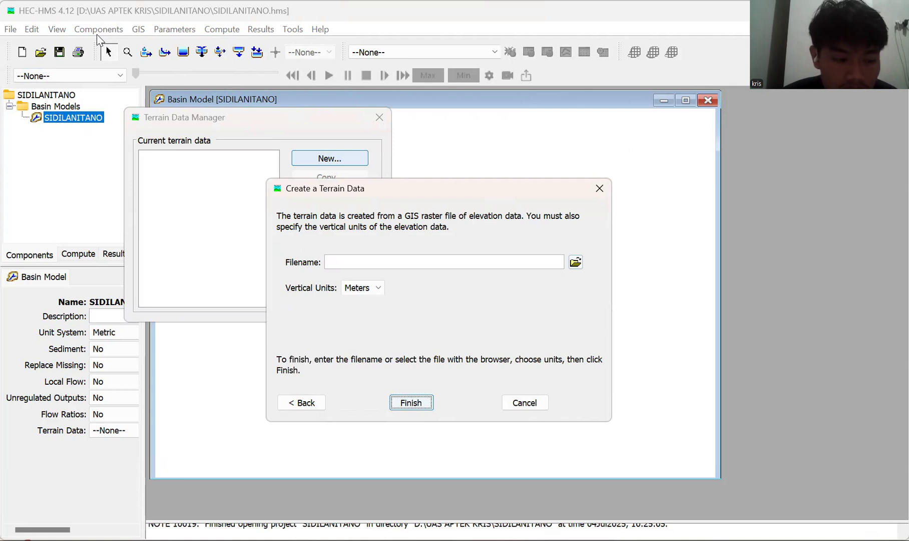
# Create the DAS terrain data from DEM30.tif in the inner UAS APTEK folder on DATA (D:), and close the Terrain Data Manager.
pyautogui.click(575, 262)
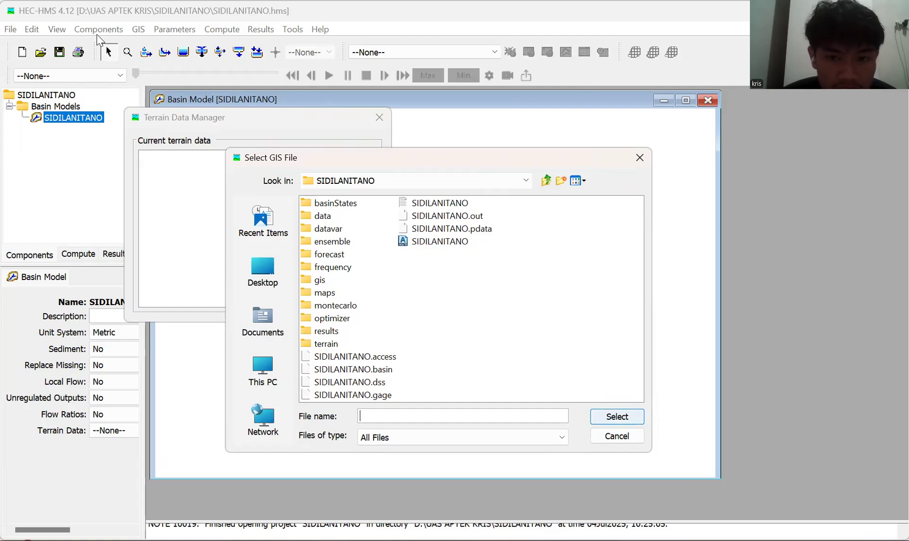
pyautogui.click(526, 180)
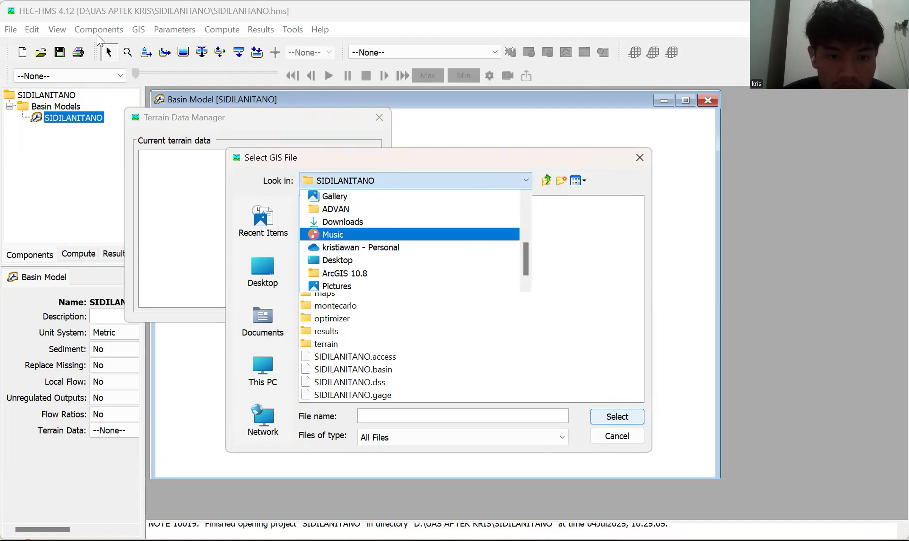
pyautogui.scroll(-1, 411, 235)
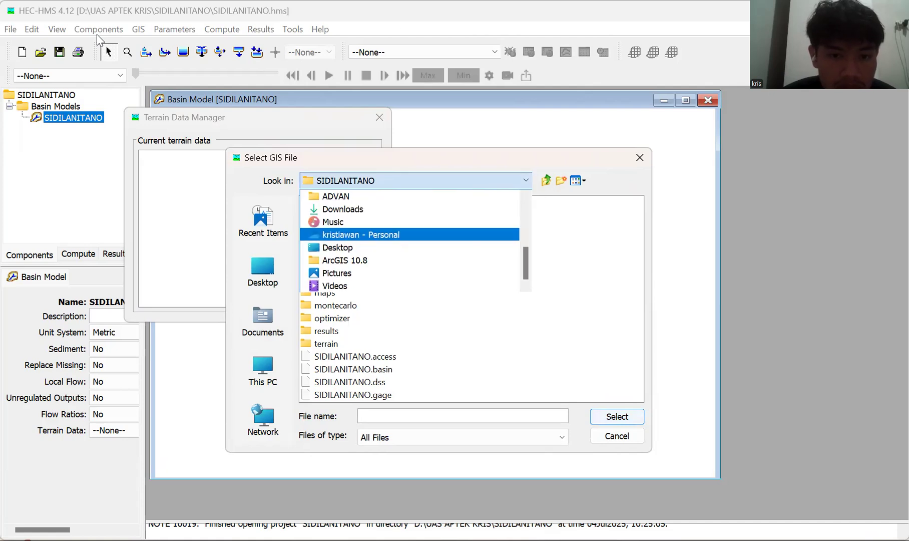
pyautogui.scroll(3, 411, 234)
pyautogui.click(411, 234)
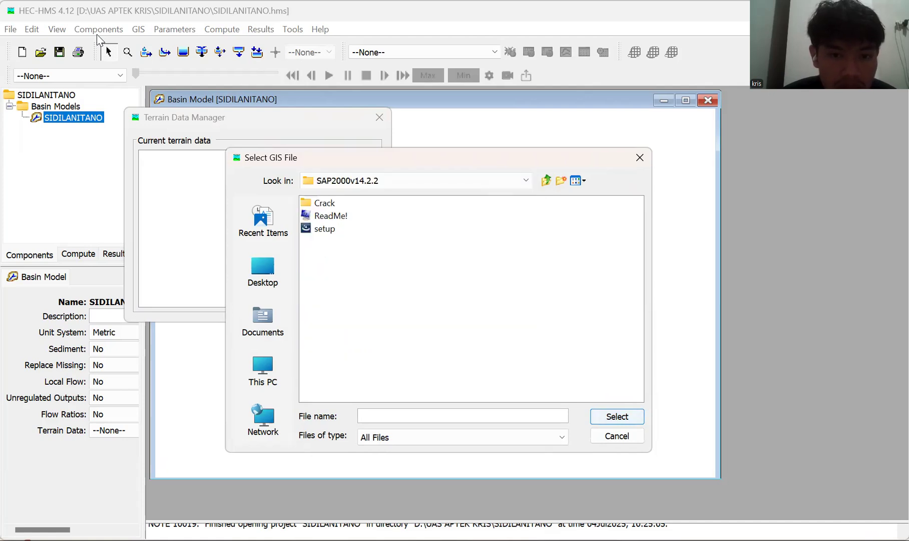
pyautogui.hotkey('alt', 'Down')
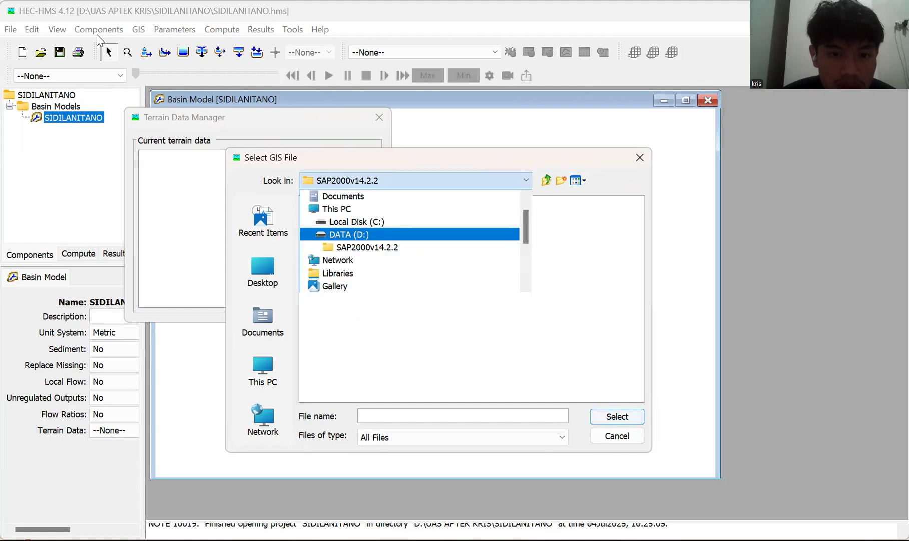
pyautogui.press('Return')
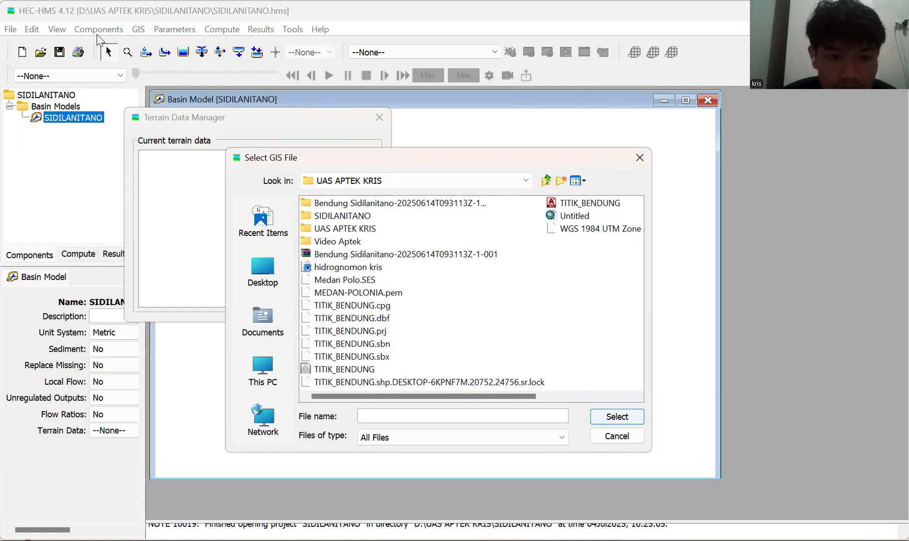
pyautogui.press('v')
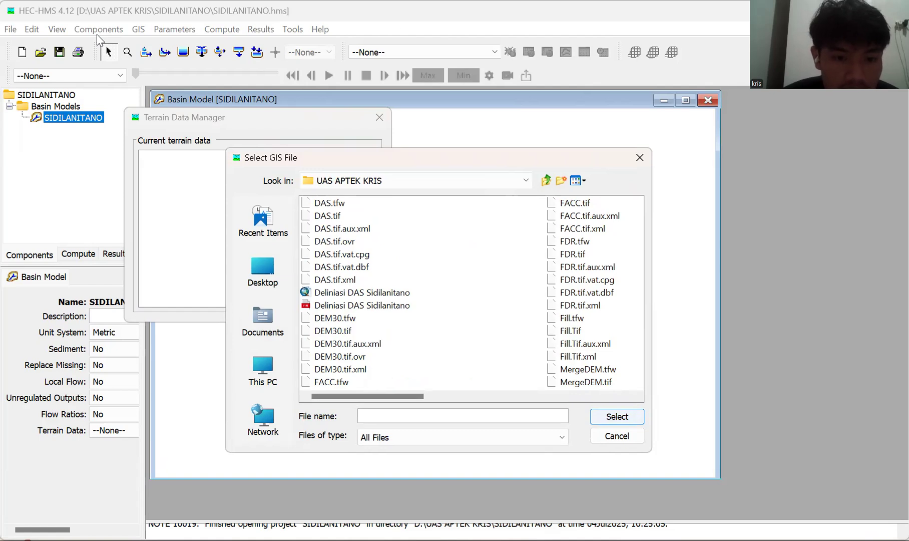
pyautogui.click(333, 331)
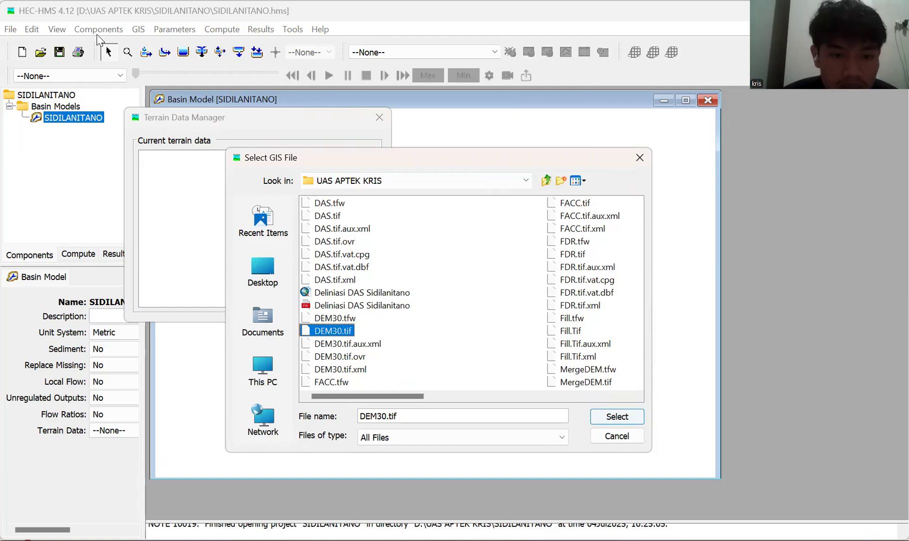
pyautogui.press('Return')
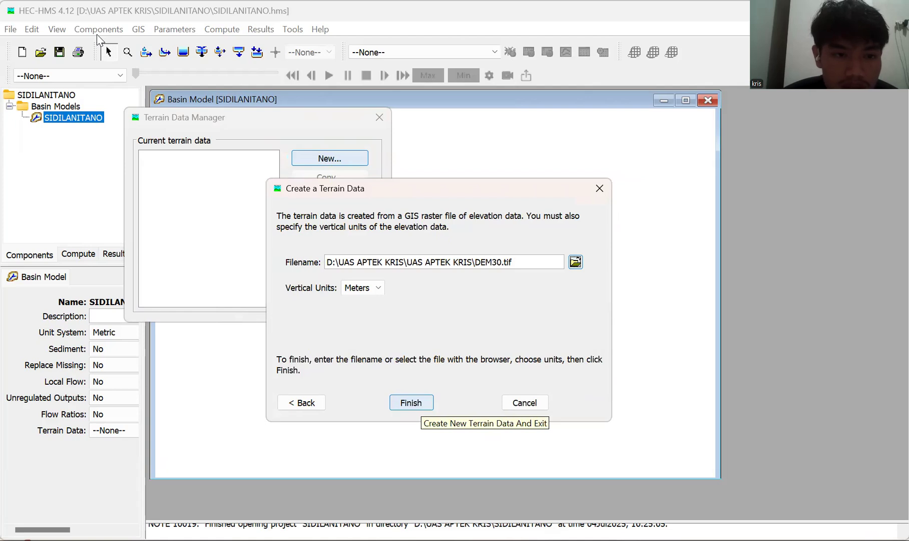
pyautogui.press('Return')
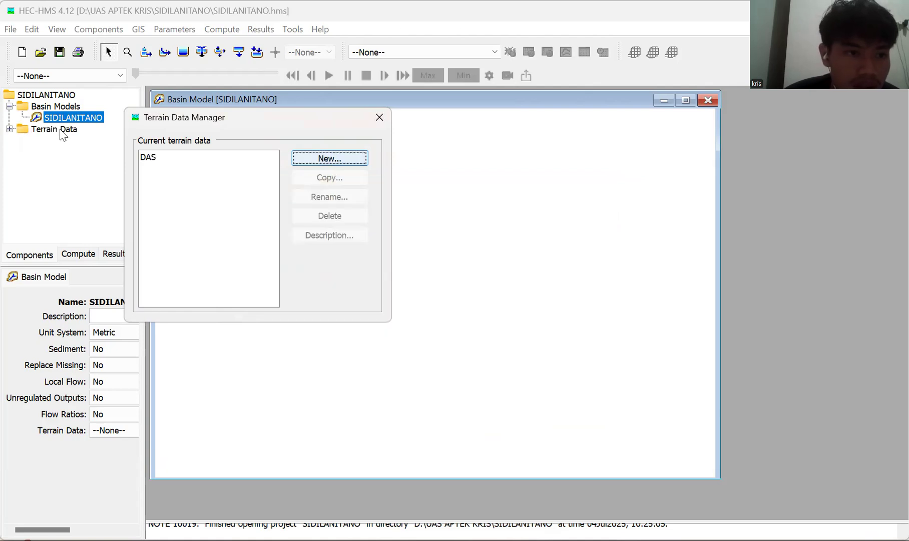
pyautogui.press('Escape')
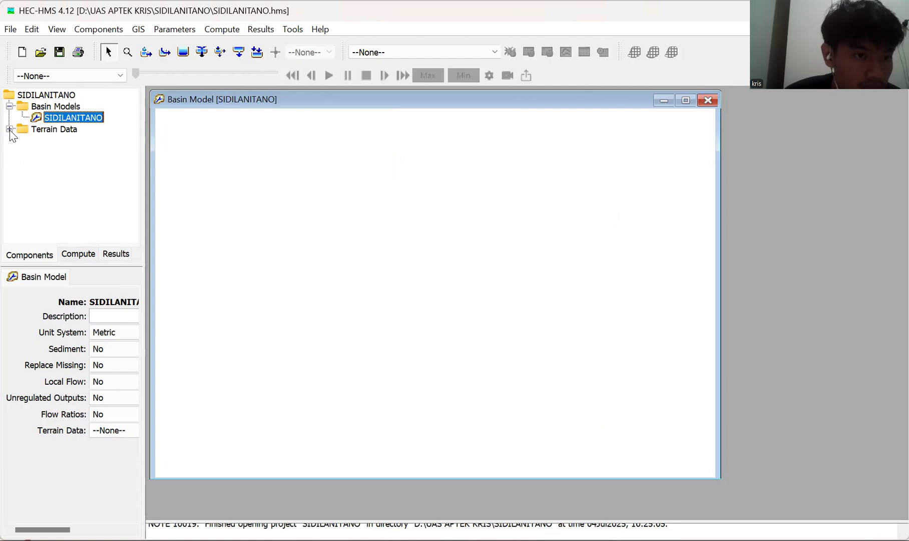
# Assign the DAS terrain data to the SIDILANITANO basin model and select DAS in the project tree.
pyautogui.click(38, 143)
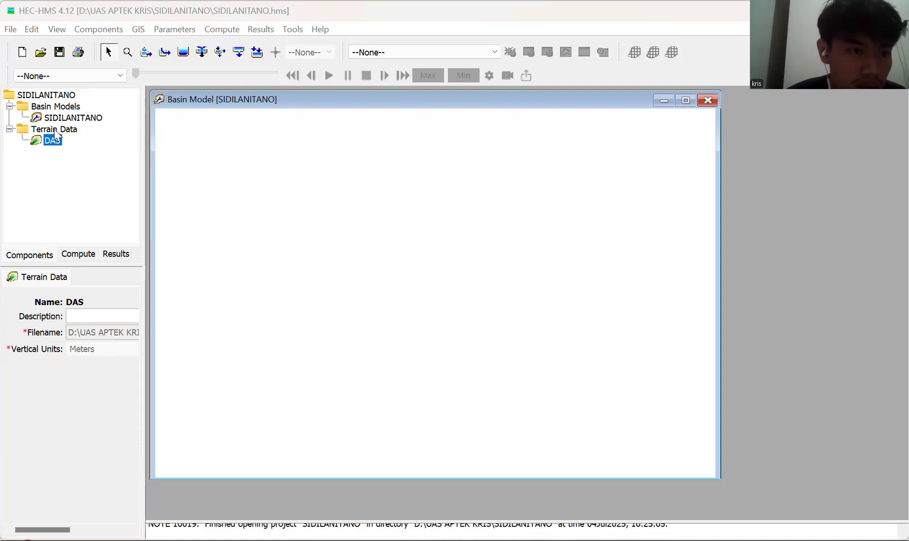
pyautogui.click(42, 143)
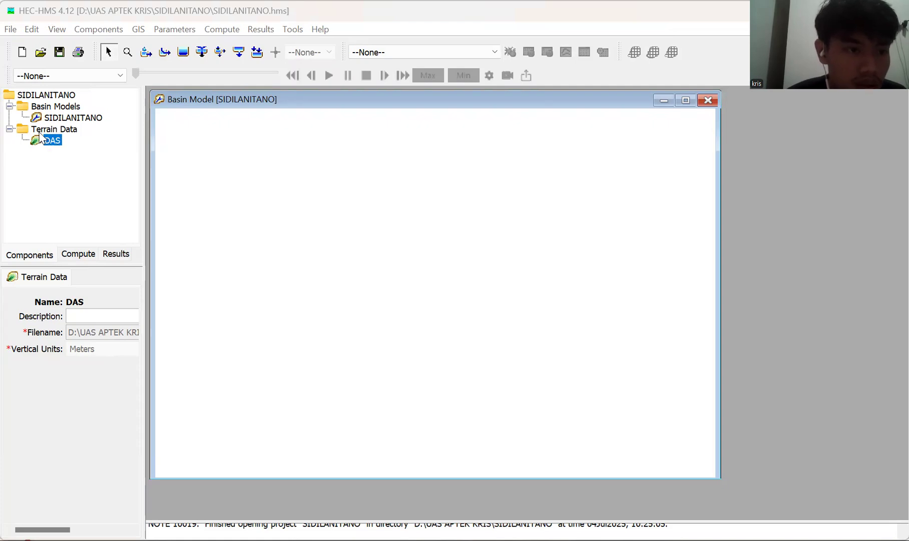
pyautogui.click(70, 122)
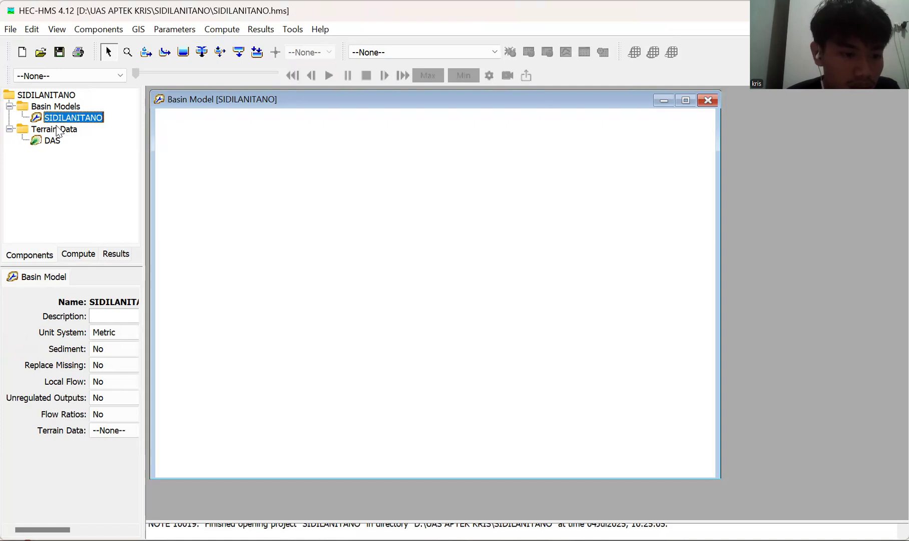
pyautogui.click(114, 430)
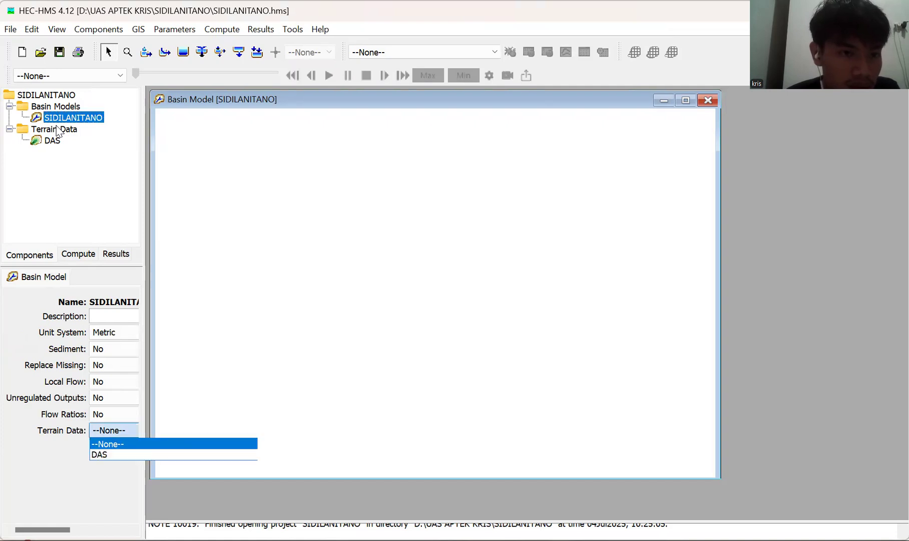
pyautogui.click(99, 455)
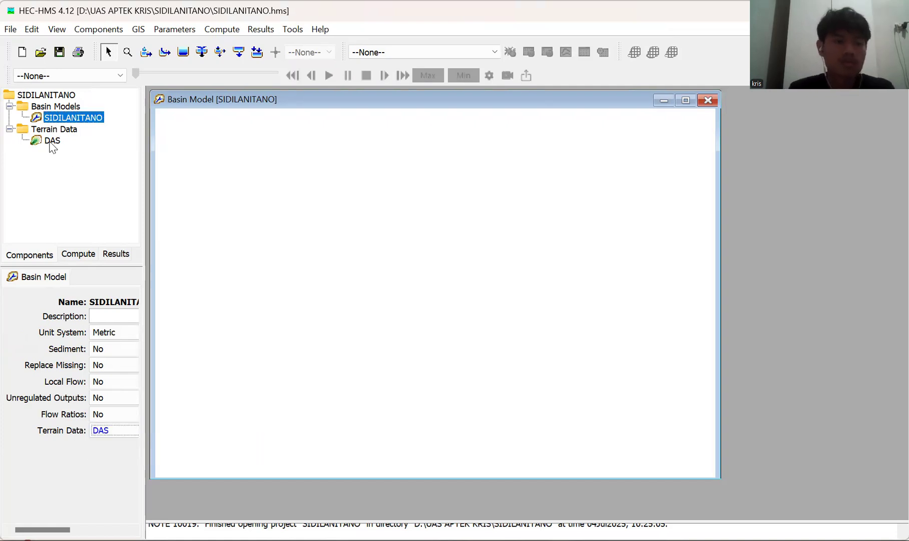
pyautogui.click(53, 139)
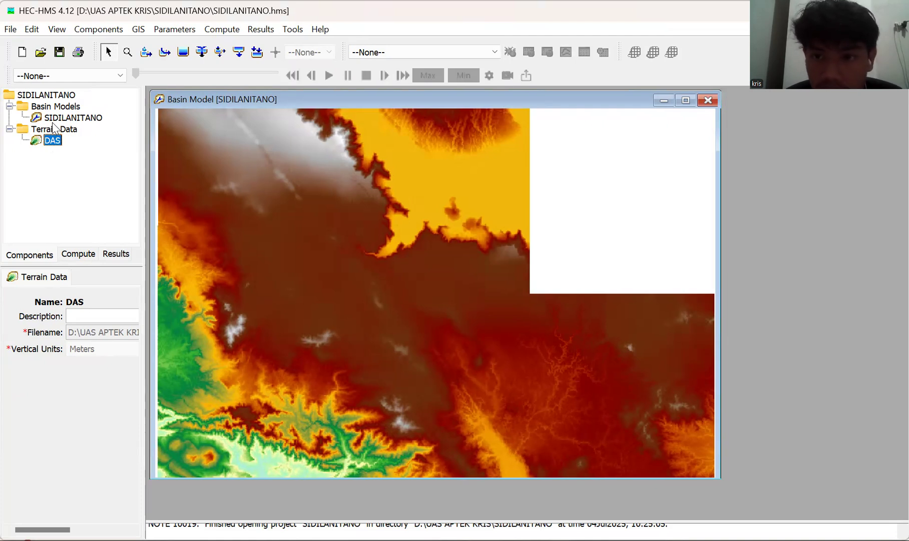
# Run Preprocess Sinks on the SIDILANITANO basin model's terrain.
pyautogui.click(121, 29)
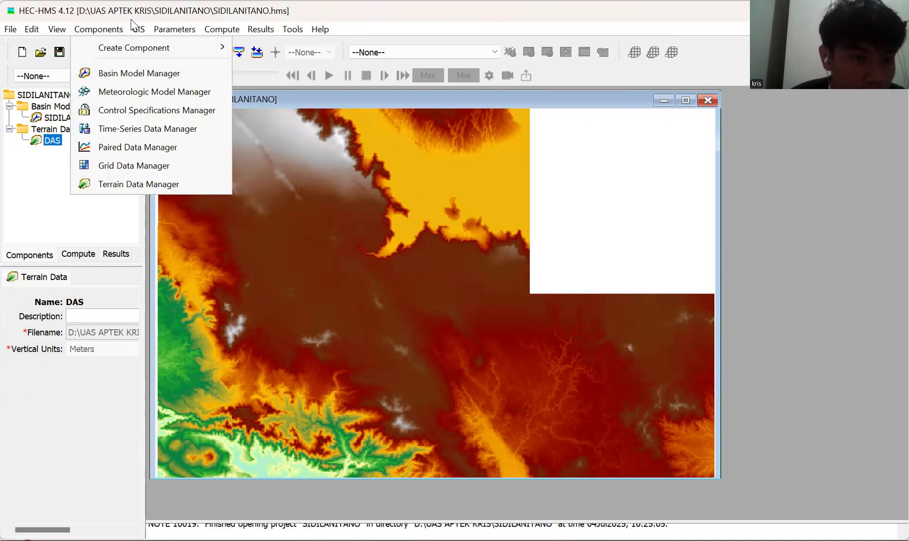
pyautogui.moveTo(140, 30)
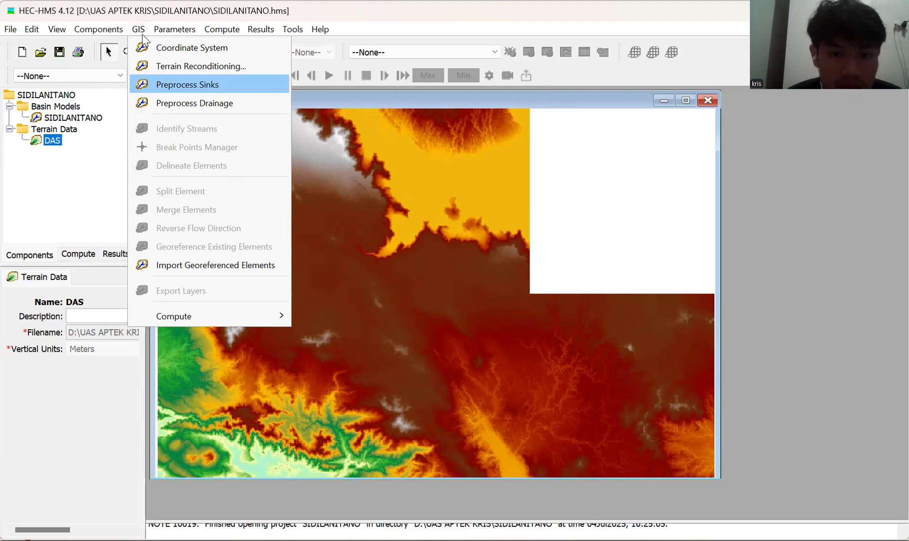
pyautogui.press('Return')
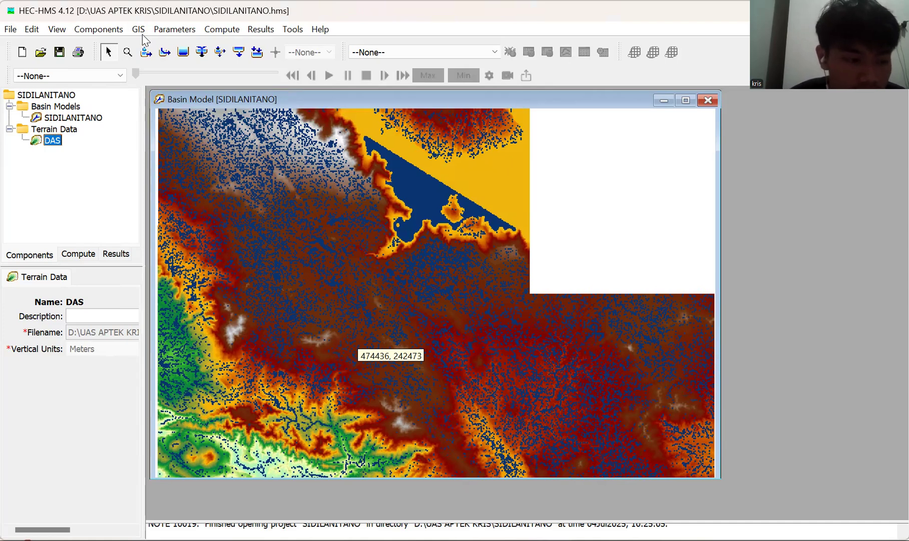
# Run Preprocess Drainage on the SIDILANITANO basin model's terrain.
pyautogui.click(140, 30)
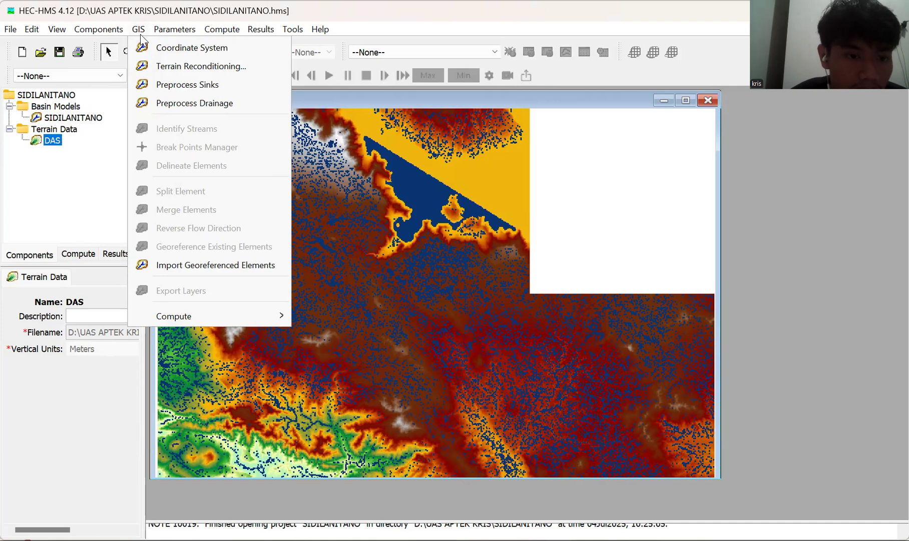
pyautogui.press('Down')
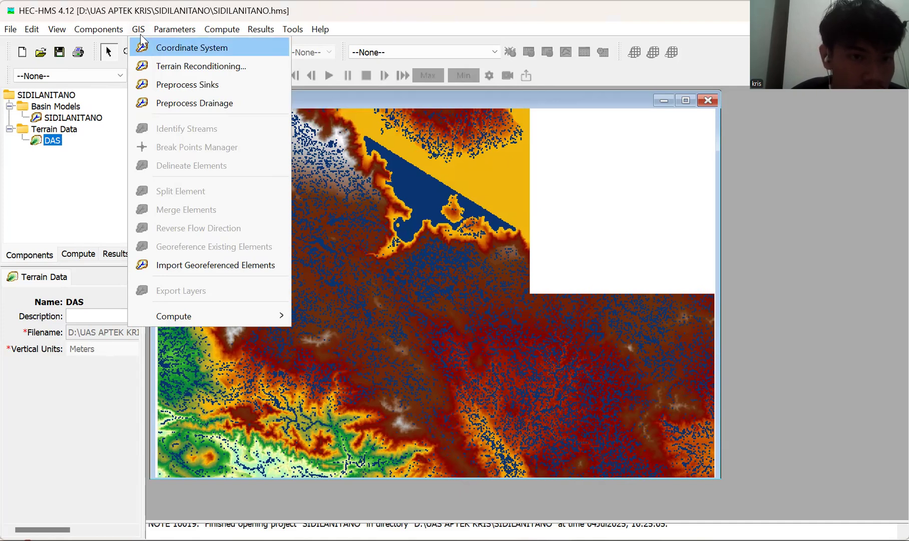
pyautogui.press('Down')
pyautogui.press('Down')
pyautogui.press('Down')
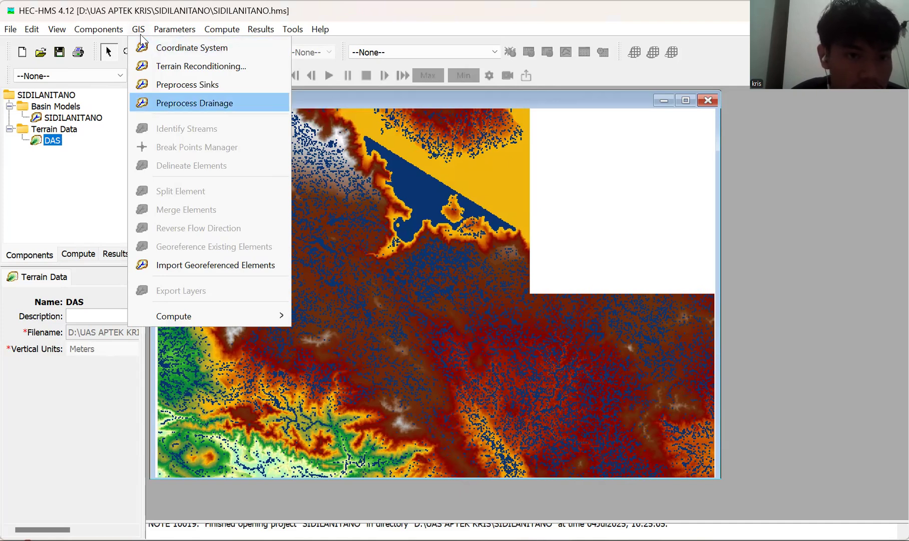
pyautogui.press('Return')
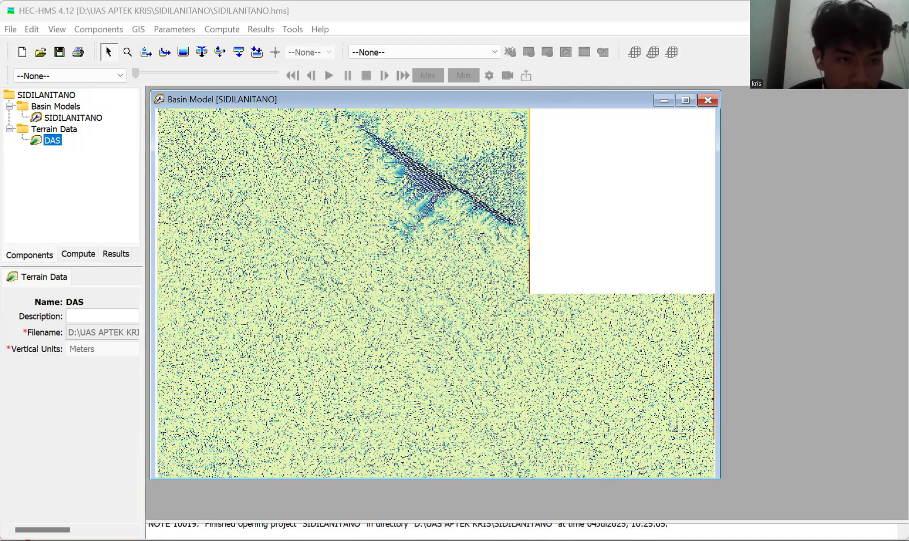
# Identify streams on the SIDILANITANO basin model using a stream-defining area of 40 km².
pyautogui.click(137, 30)
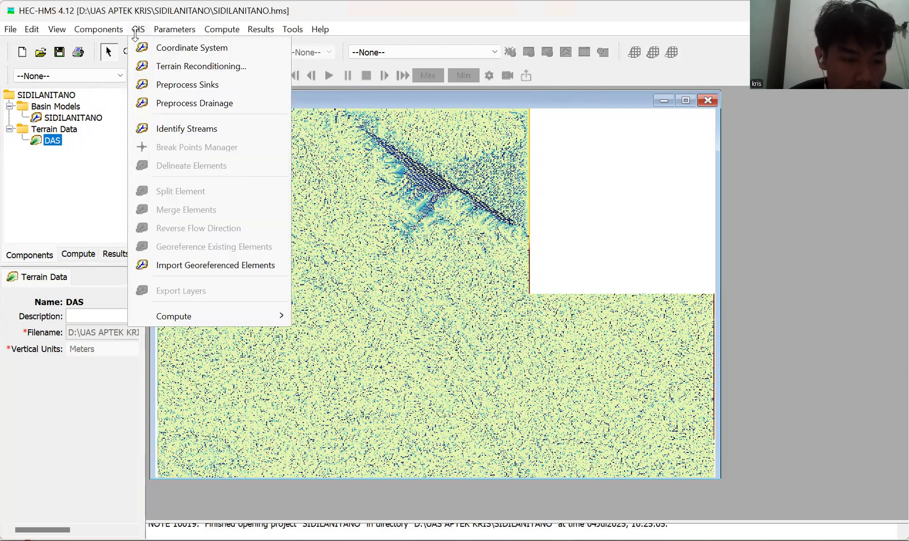
pyautogui.press('Down')
pyautogui.press('Down')
pyautogui.press('Down')
pyautogui.press('Down')
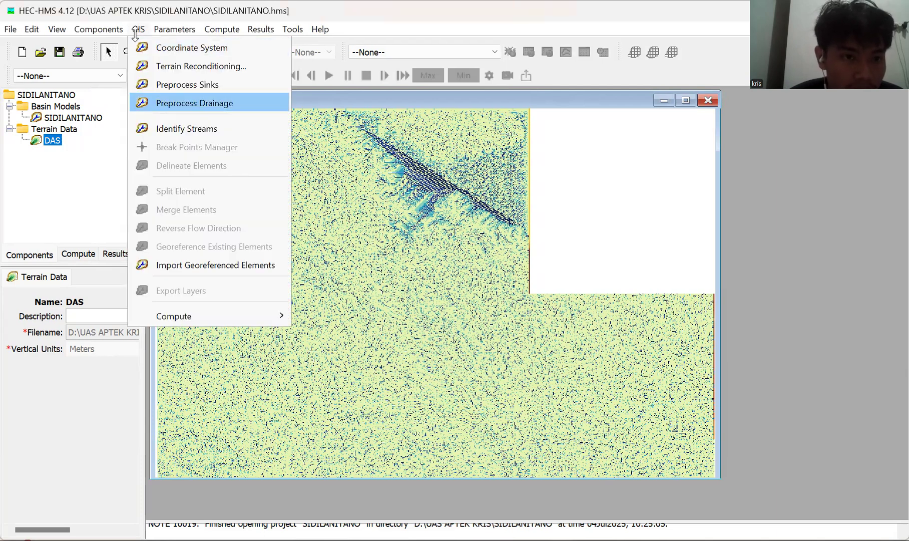
pyautogui.press('Down')
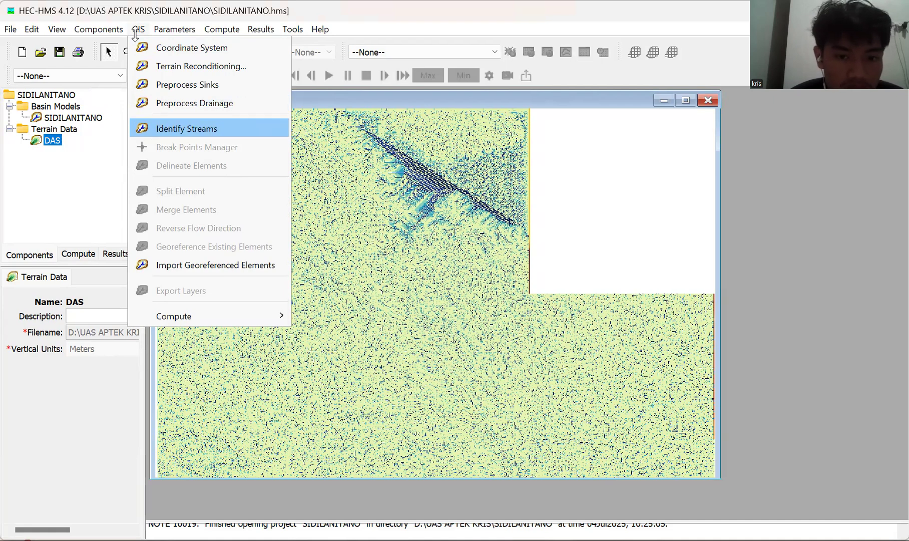
pyautogui.press('Return')
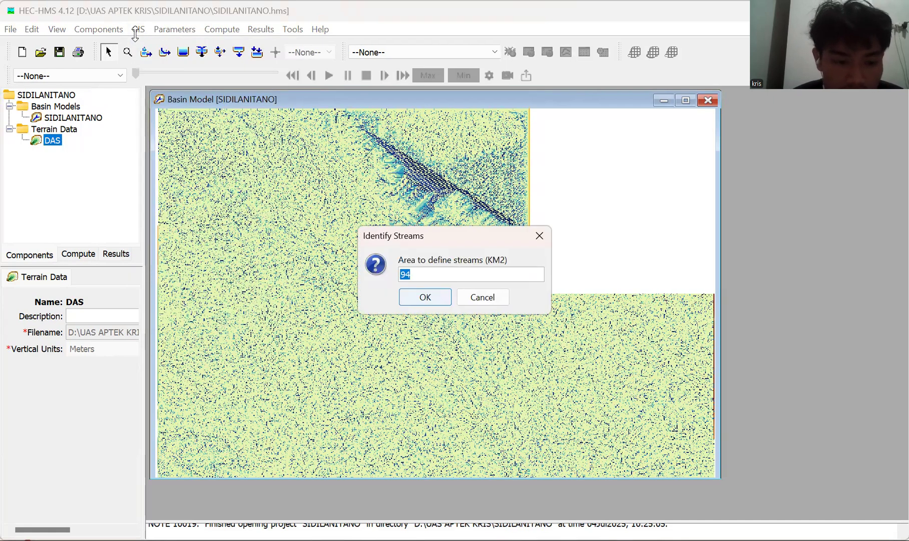
pyautogui.press('BackSpace')
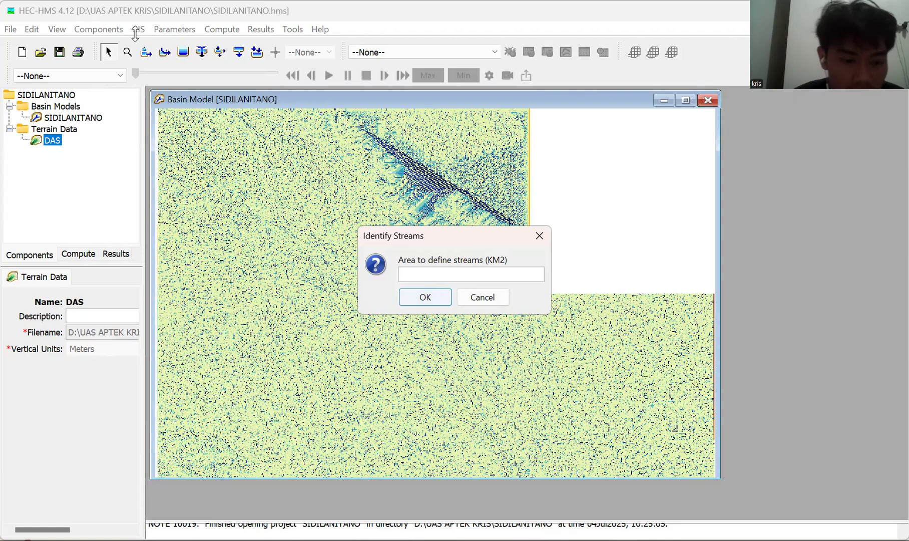
pyautogui.write('40')
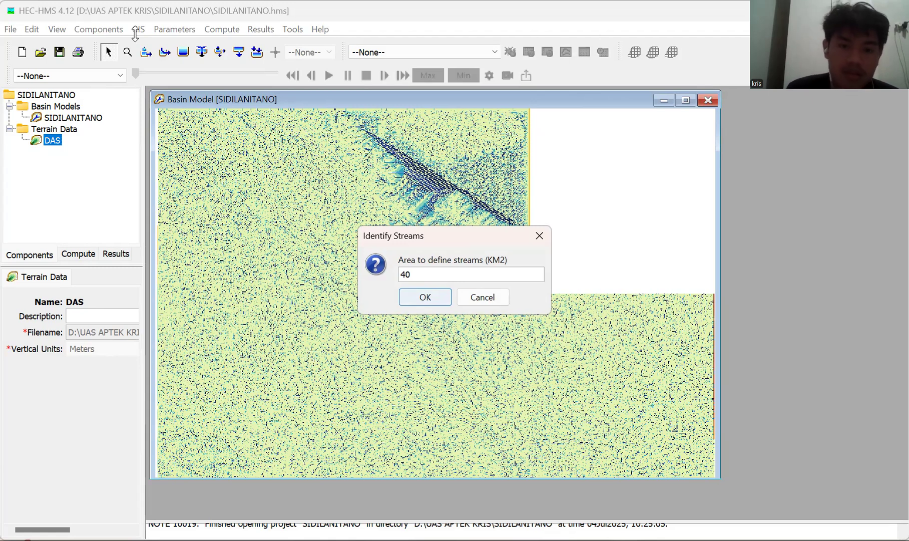
pyautogui.press('Return')
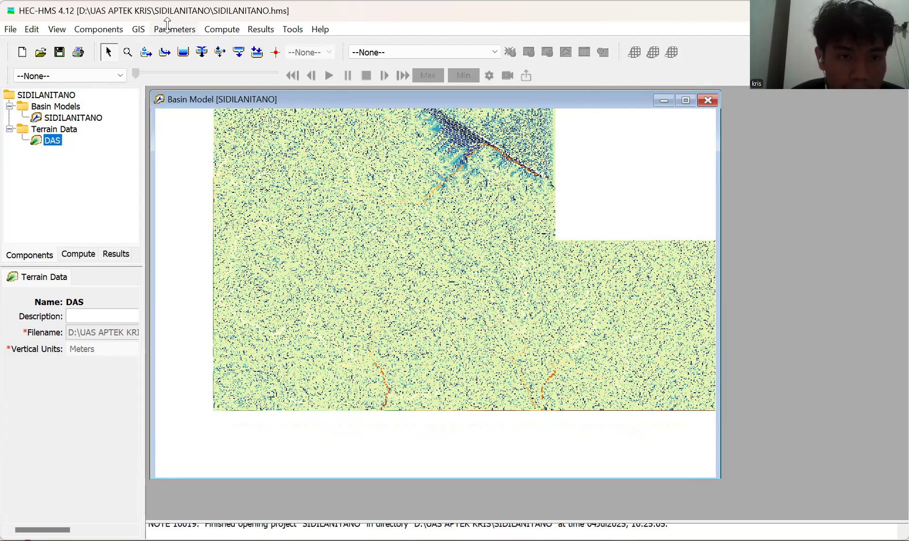
# Run Identify Streams again on the SIDILANITANO basin model with a stream-defining area of 3 km².
pyautogui.click(140, 29)
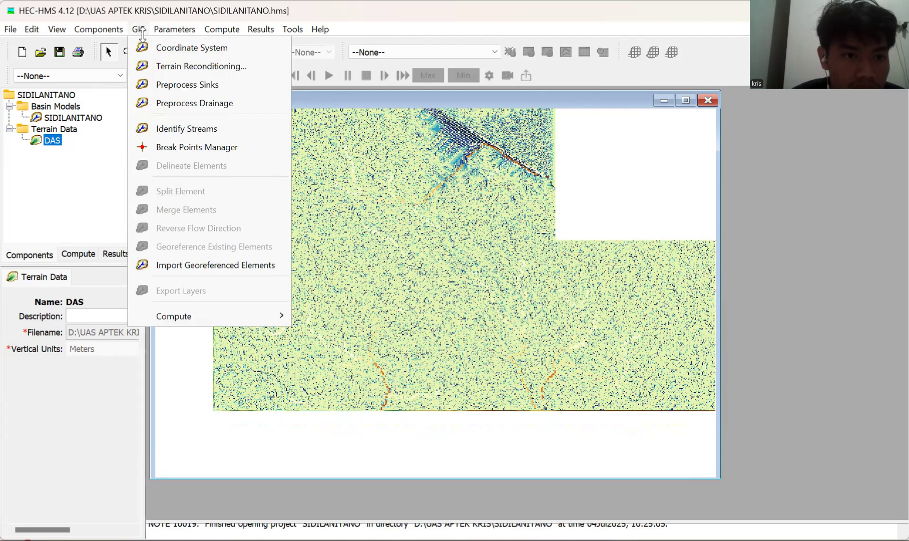
pyautogui.press('Down')
pyautogui.press('Down')
pyautogui.press('Down')
pyautogui.press('Down')
pyautogui.press('Down')
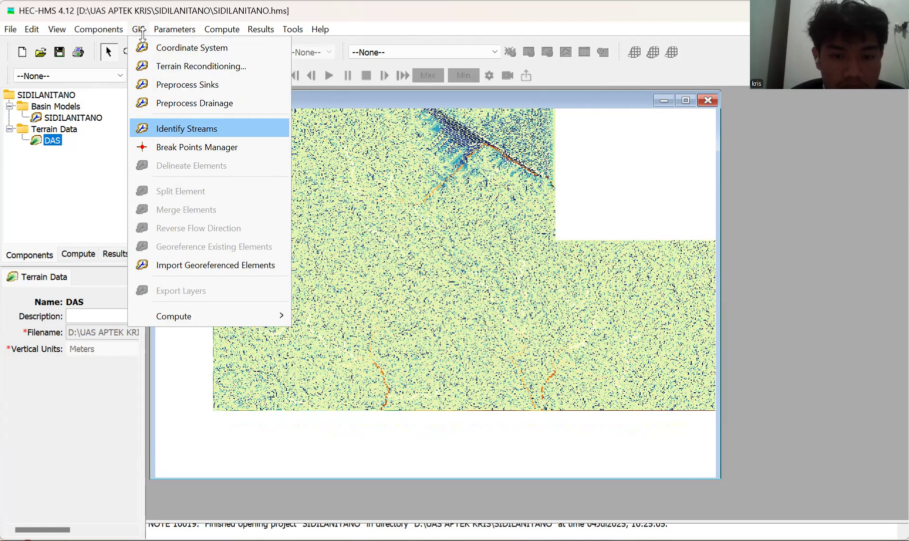
pyautogui.press('Return')
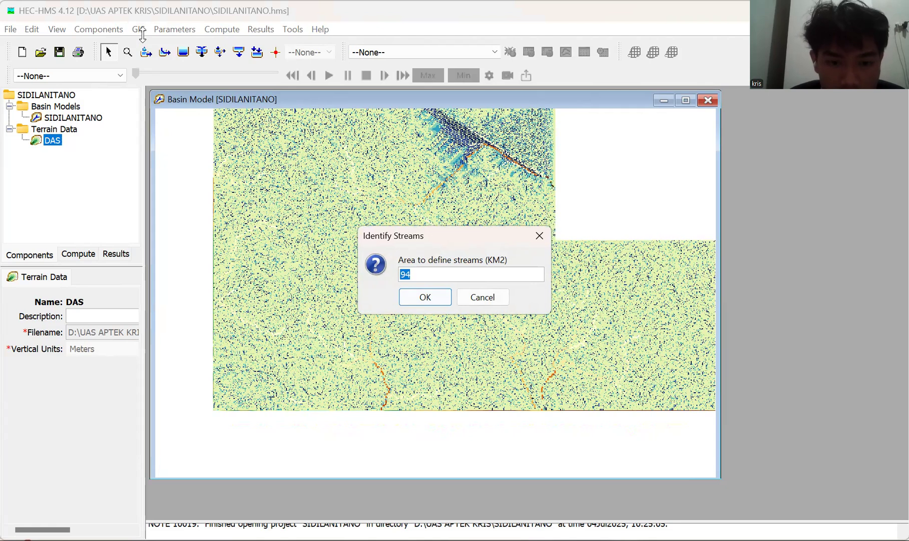
pyautogui.write('5')
pyautogui.press('BackSpace')
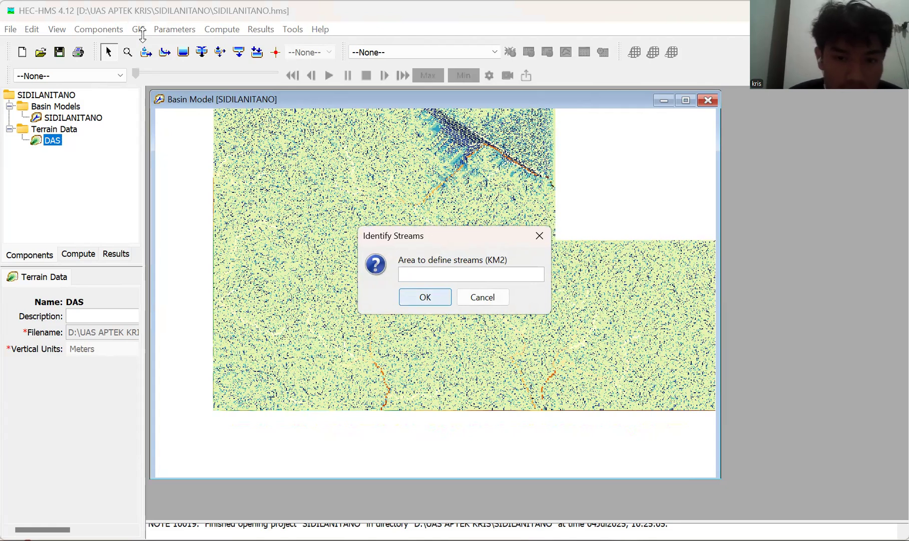
pyautogui.write('3')
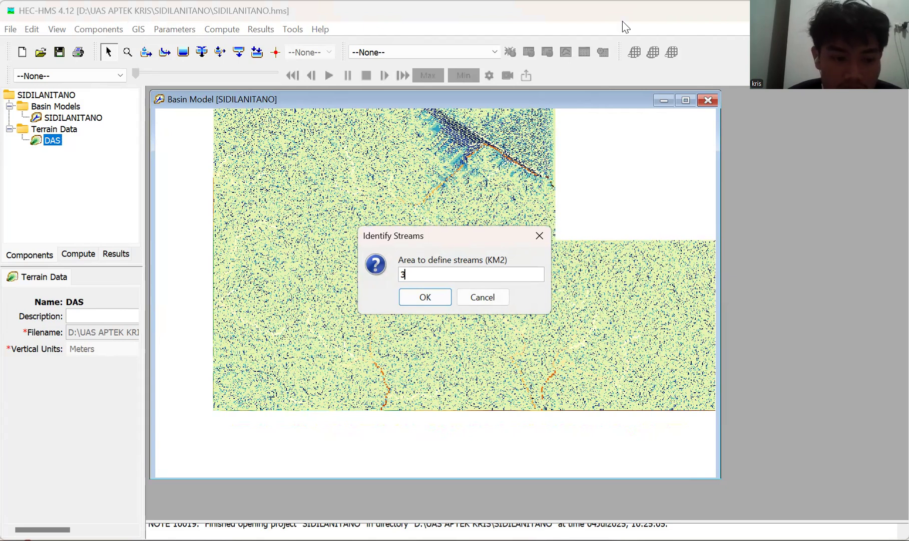
pyautogui.press('Return')
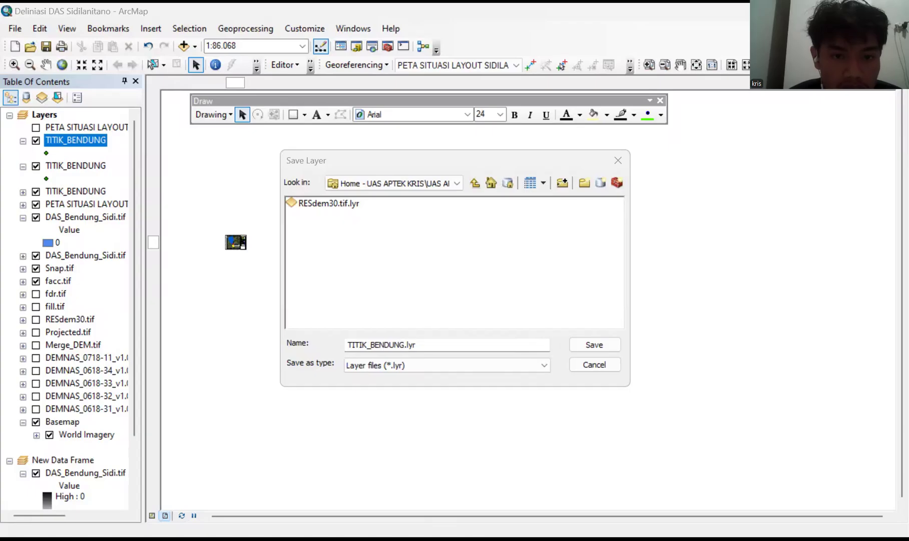
# Switch to ArcMap and start saving the uppermost TITIK_BENDUNG layer as a layer file.
pyautogui.moveTo(500, 160); pyautogui.dragTo(464, 238)
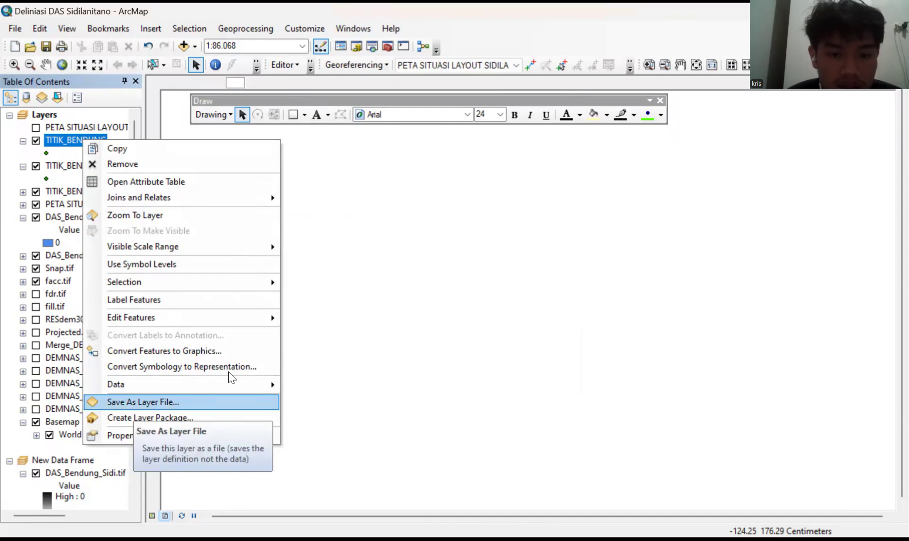
pyautogui.press('Return')
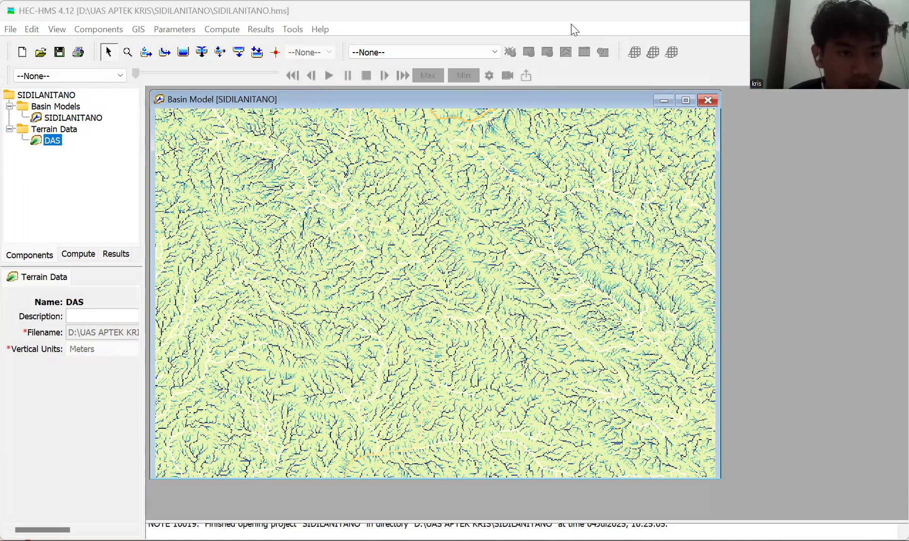
# Import the break points from TITIK BENDUNG.shp in the inner UAS APTEK folder into the basin model, and close the Break Points Manager.
pyautogui.click(142, 29)
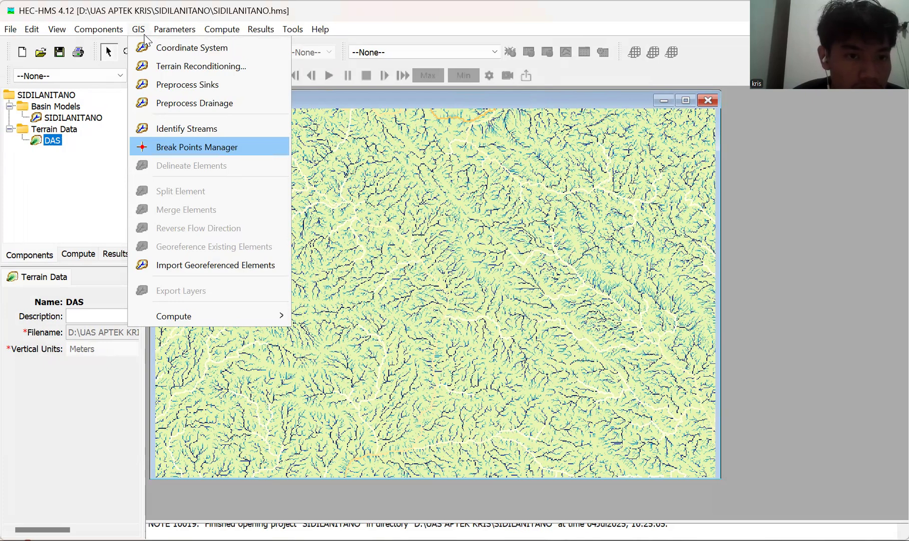
pyautogui.press('Return')
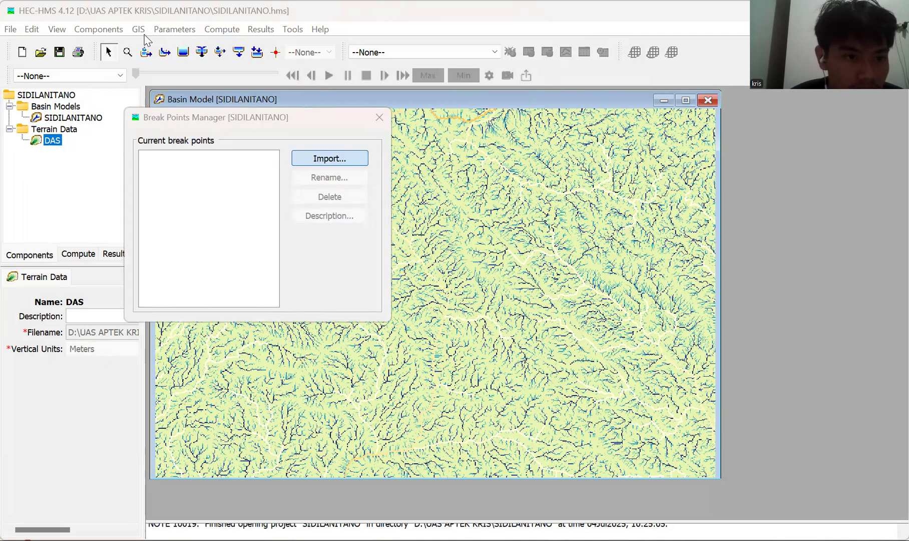
pyautogui.press('Return')
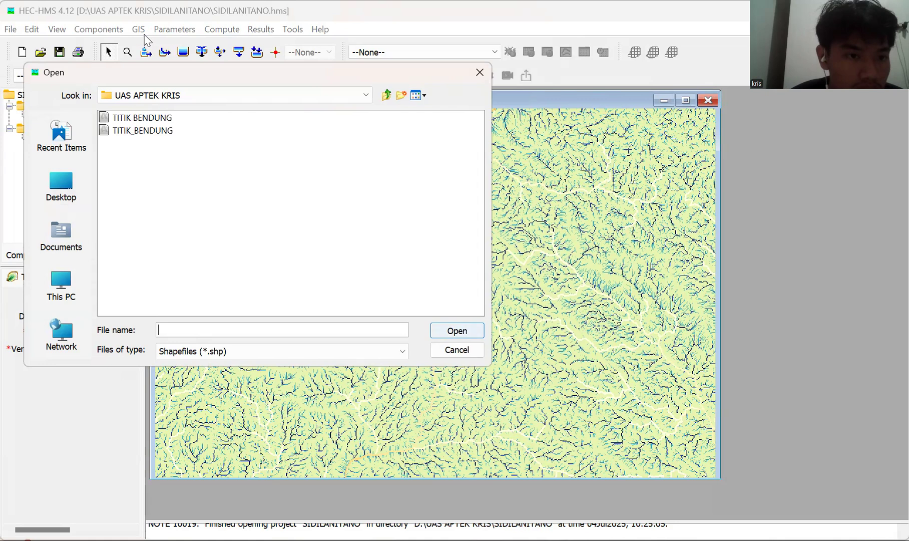
pyautogui.click(142, 118)
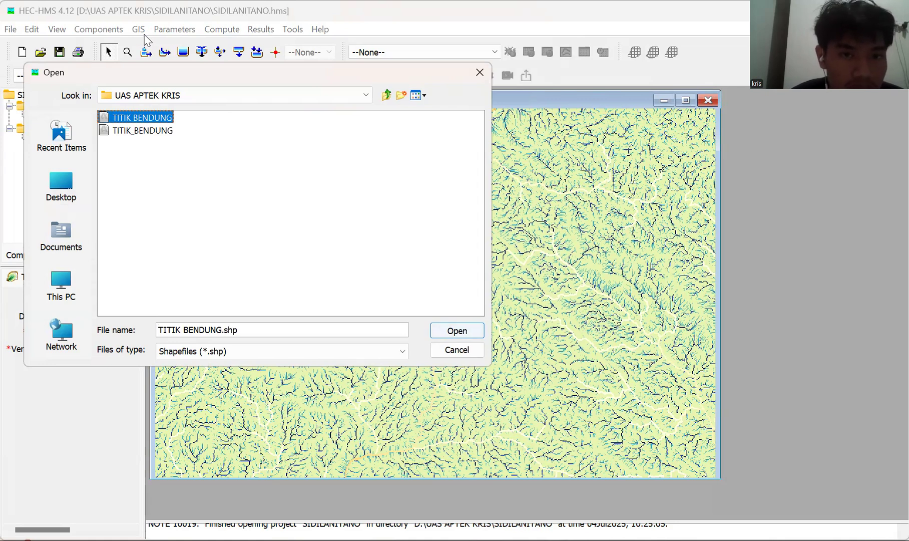
pyautogui.click(458, 330)
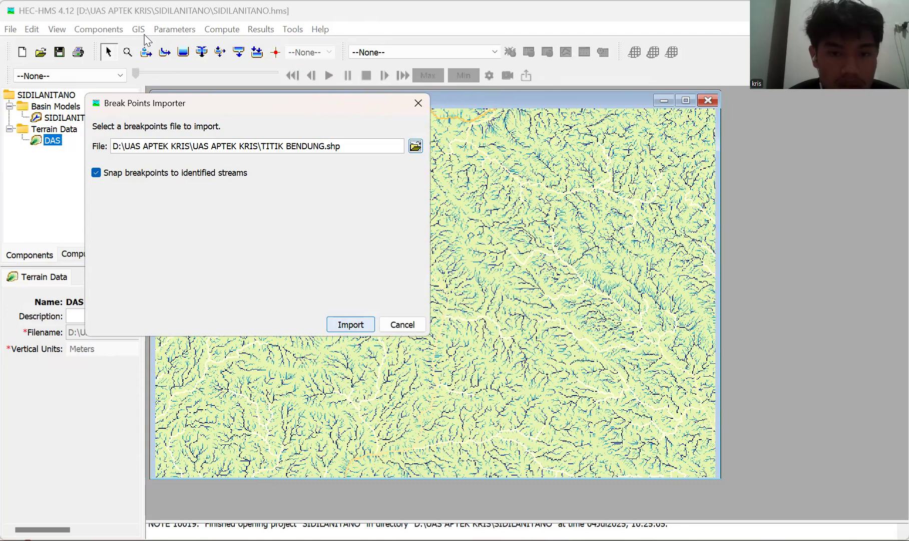
pyautogui.click(350, 324)
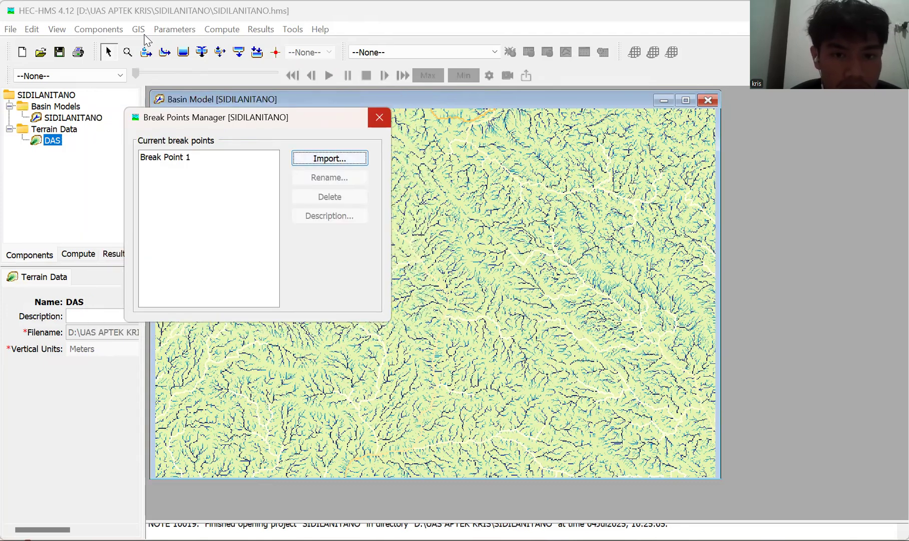
pyautogui.click(379, 117)
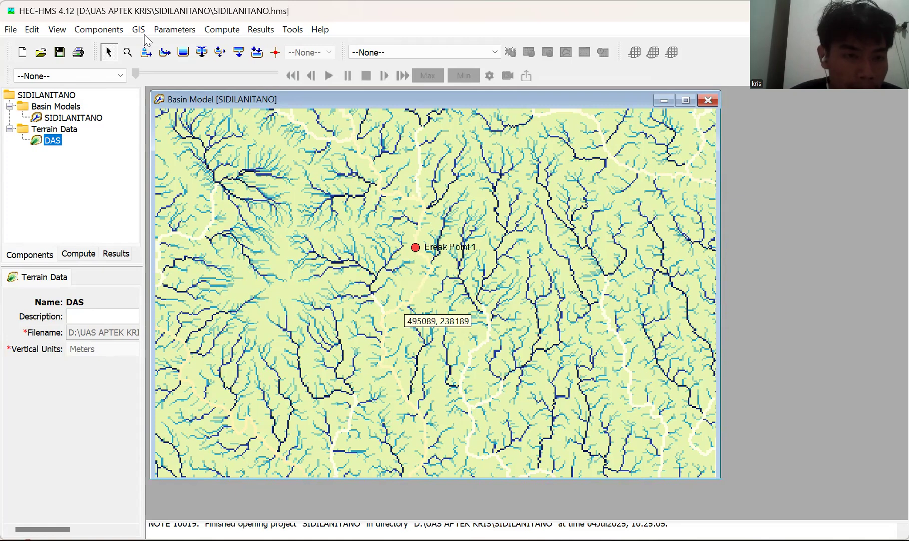
# Start Delineate Elements for the basin model and set the subbasin prefix to Subbasin.
pyautogui.click(139, 31)
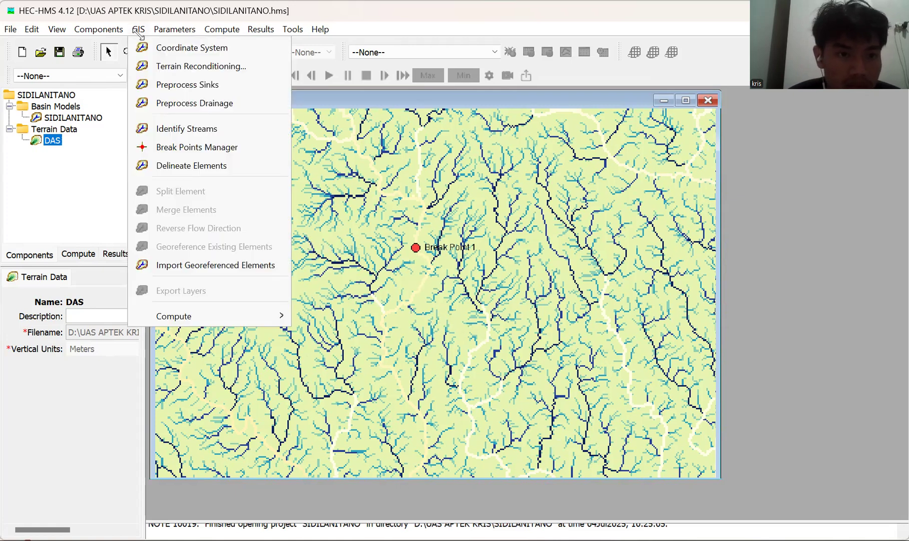
pyautogui.press('Down')
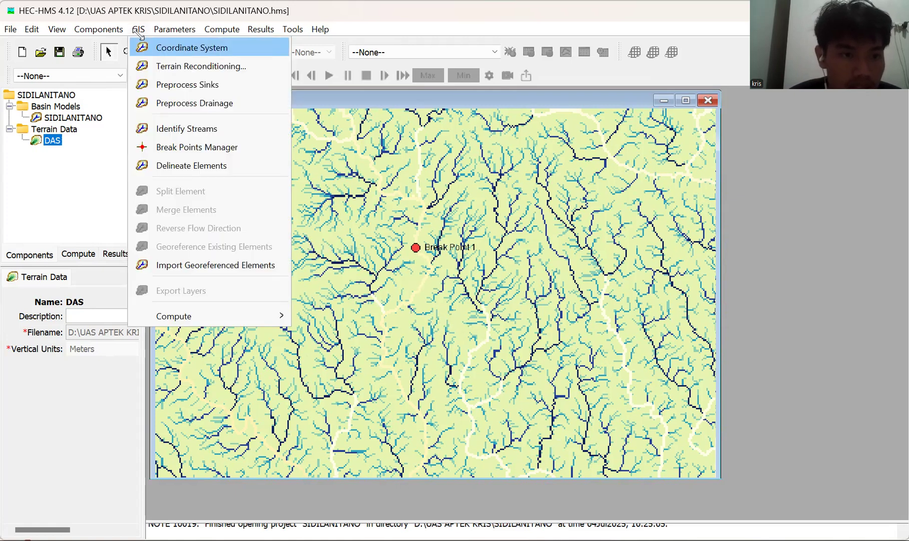
pyautogui.press('Down')
pyautogui.press('Down')
pyautogui.press('Down')
pyautogui.press('Down')
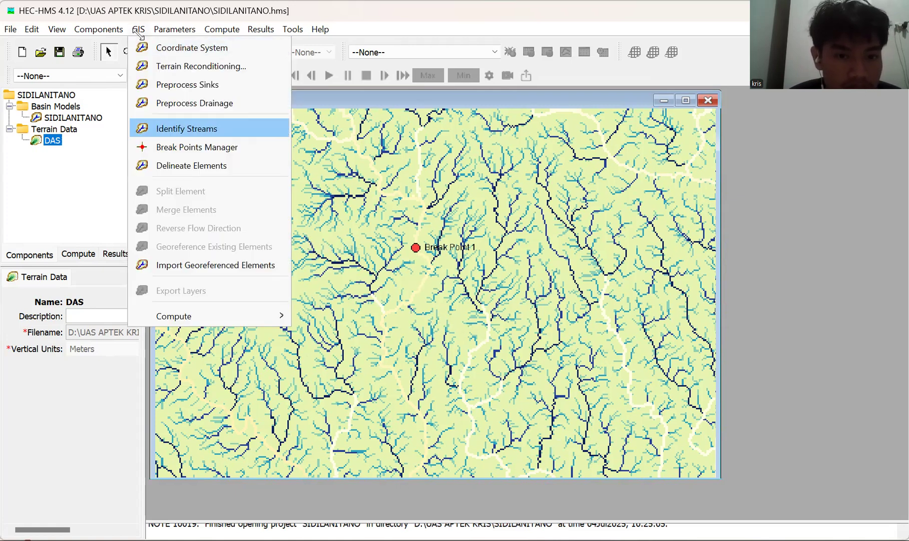
pyautogui.press('Return')
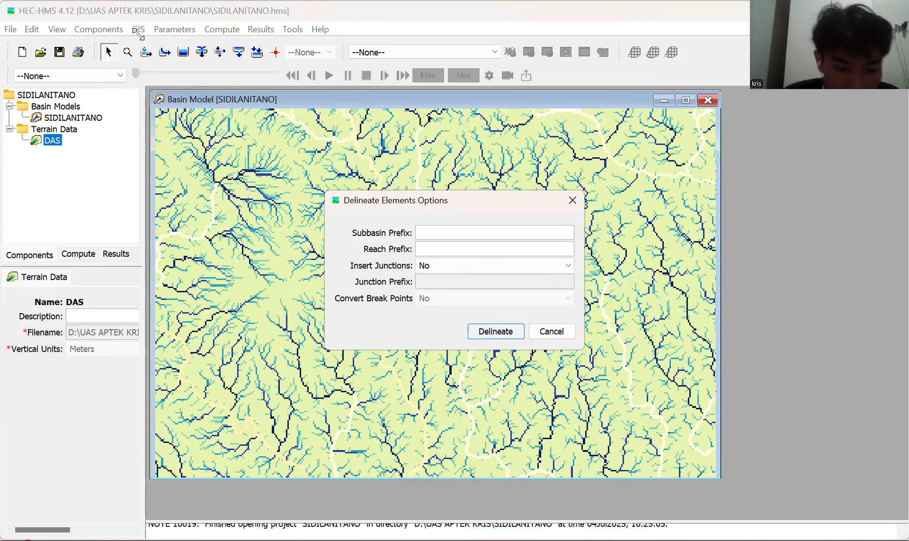
pyautogui.write('s')
pyautogui.press('BackSpace')
pyautogui.write('Subbasin')
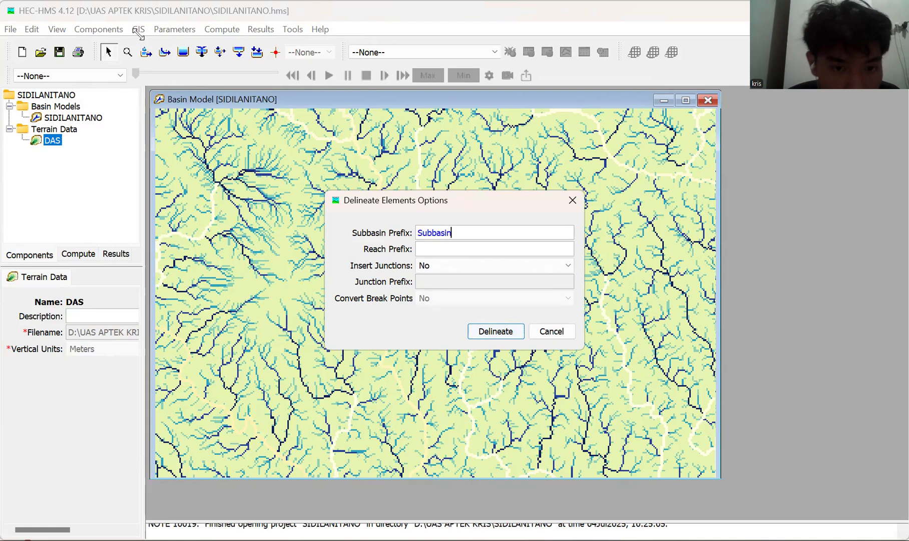
# Set the reach prefix to Reach and the Insert Junctions option to Yes in the delineation options.
pyautogui.press('Tab')
pyautogui.write('r')
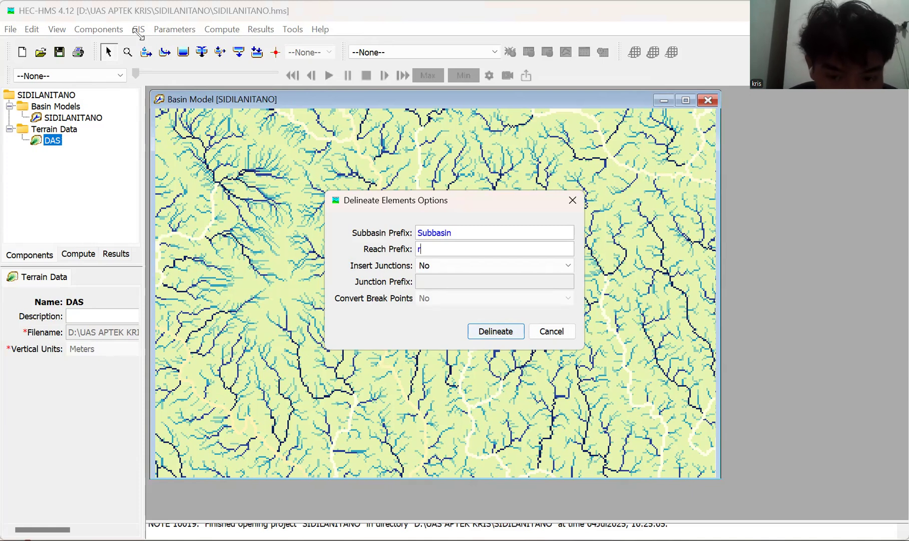
pyautogui.press('BackSpace')
pyautogui.write('Res')
pyautogui.press('BackSpace')
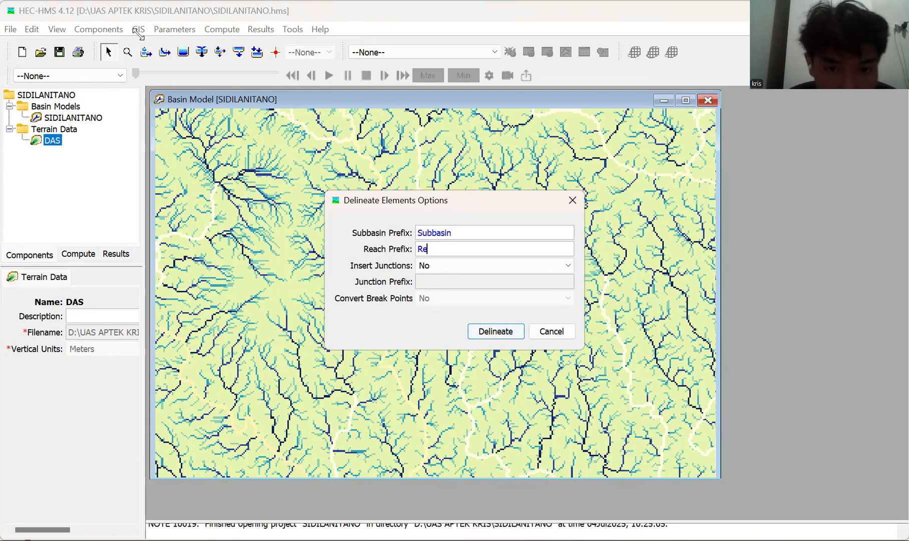
pyautogui.write('ach')
pyautogui.press('Tab')
pyautogui.hotkey('alt', 'Down')
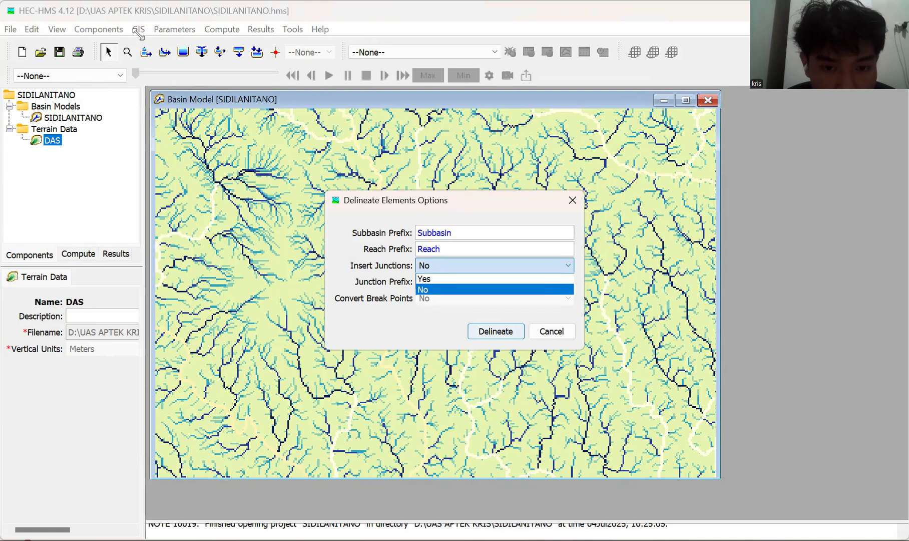
pyautogui.press('Up')
pyautogui.press('Return')
pyautogui.press('Tab')
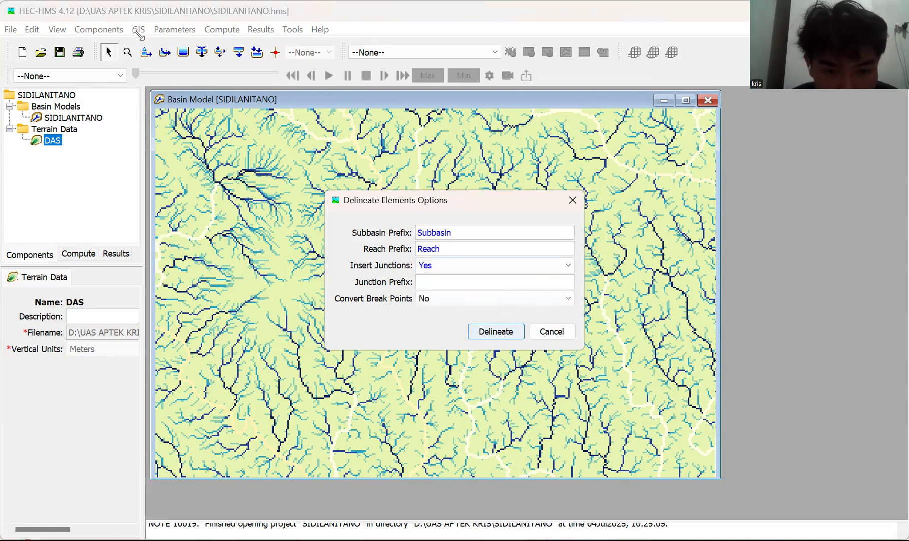
# Set the junction prefix to Junction in the element delineation options.
pyautogui.write('Jun')
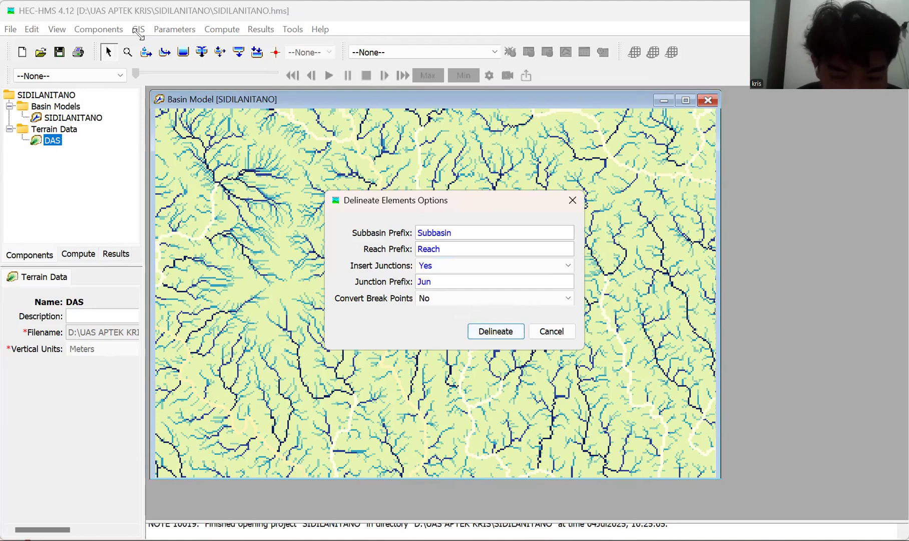
pyautogui.write('ct')
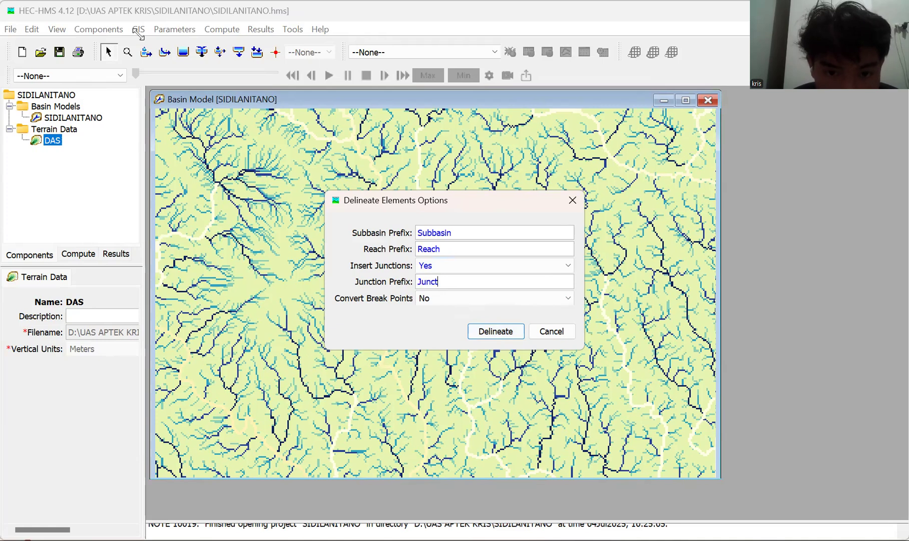
pyautogui.press('Tab')
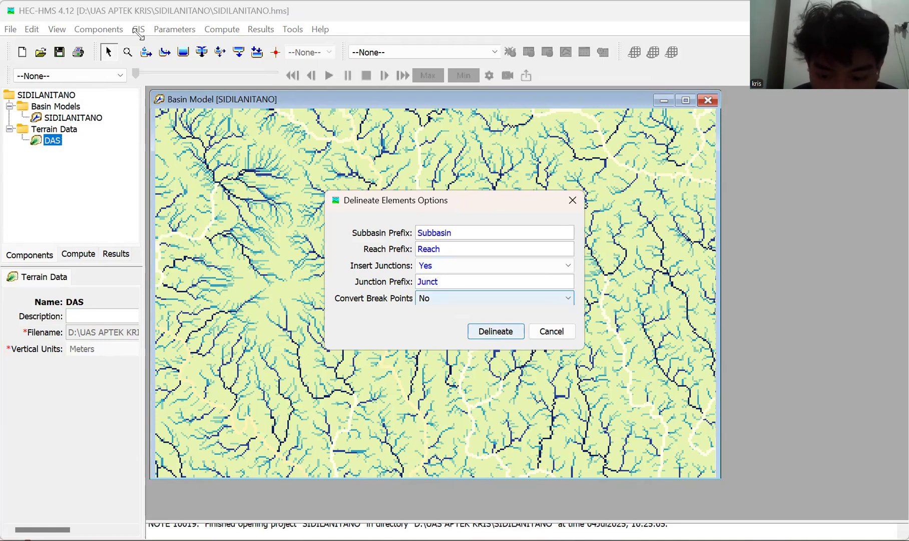
pyautogui.hotkey('shift', 'Tab')
pyautogui.write('iom')
pyautogui.press('BackSpace')
pyautogui.write('n')
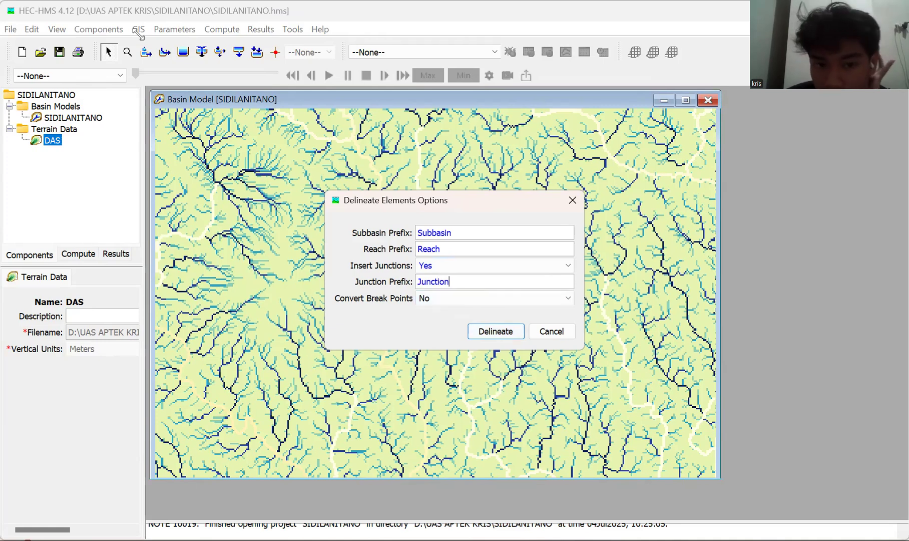
# Check the Convert Break Points choices and run the delineation of the basin model's elements.
pyautogui.press('Tab')
pyautogui.press('Tab')
pyautogui.press('Return')
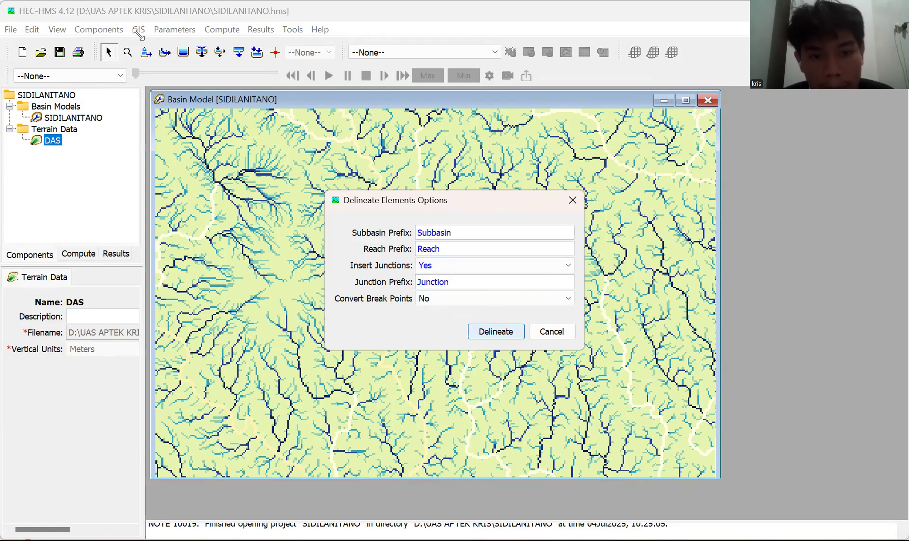
pyautogui.press('Return')
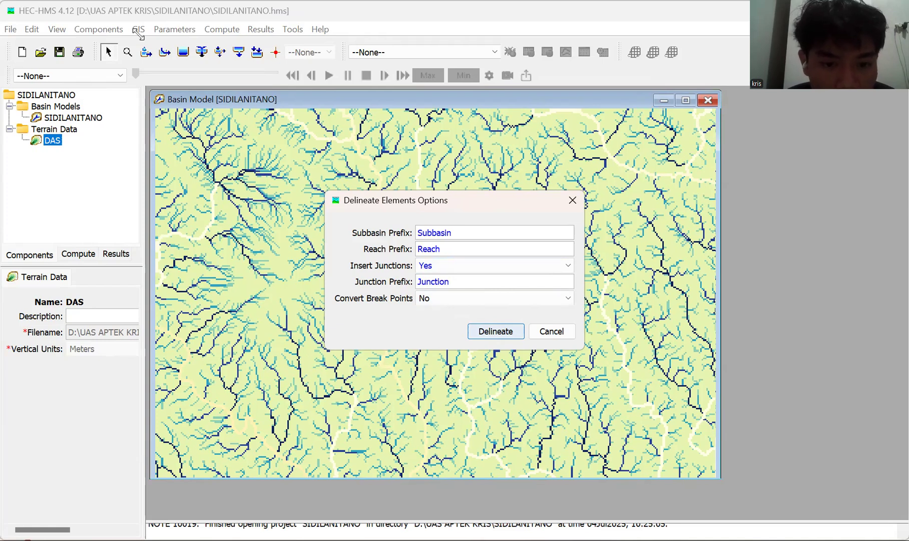
pyautogui.press('Return')
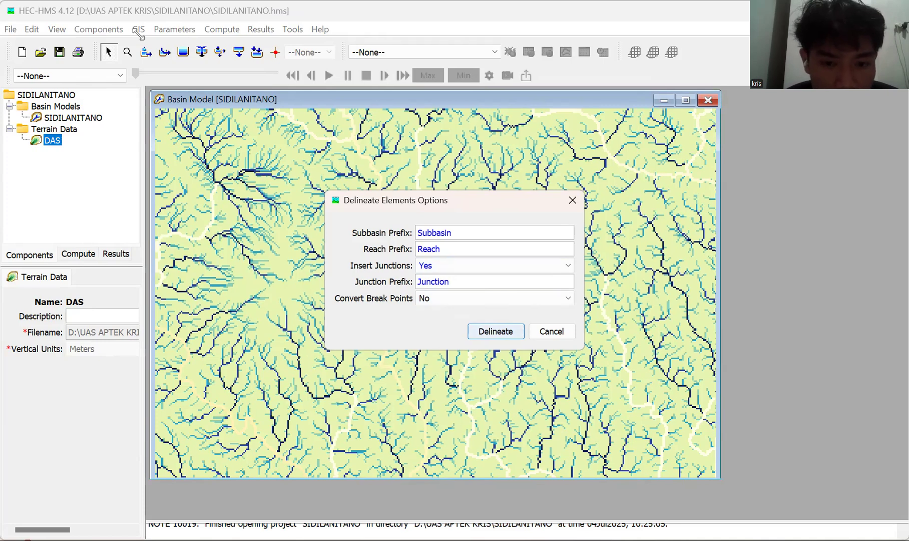
pyautogui.click(567, 298)
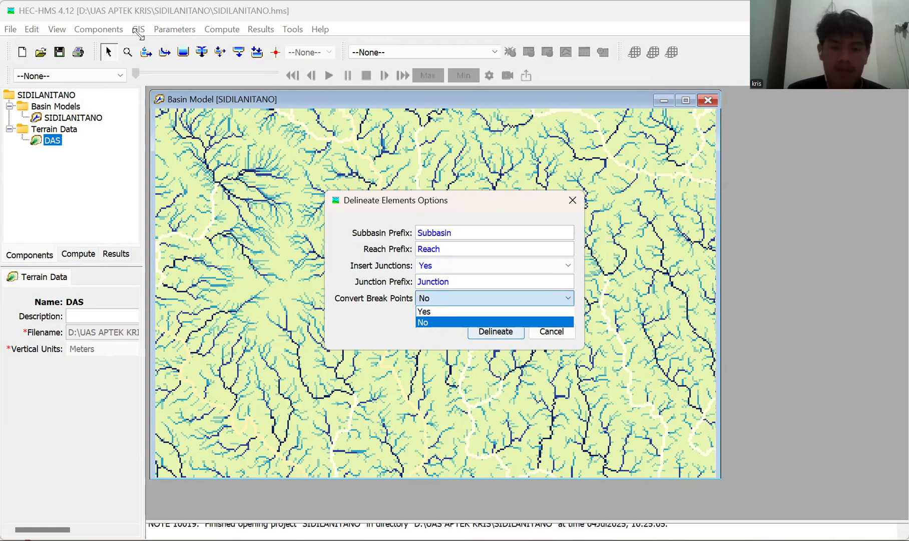
pyautogui.click(496, 333)
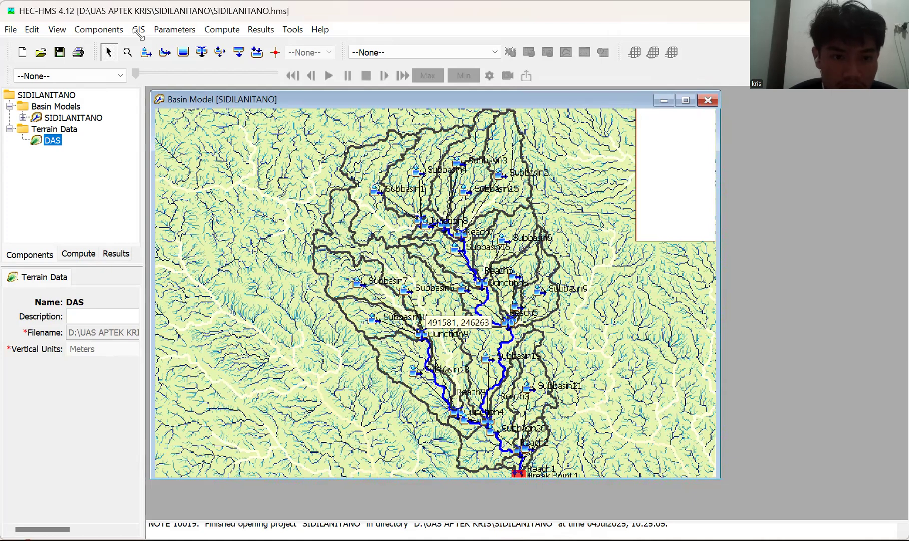
# Select the subbasin just west of the middle of the main stream and examine the full list of delineated basin model elements.
pyautogui.click(50, 145)
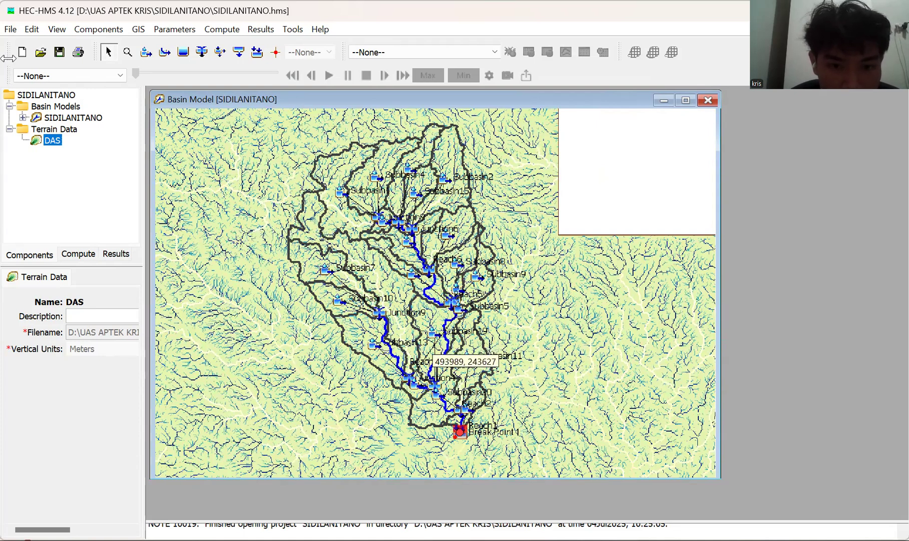
pyautogui.click(411, 275)
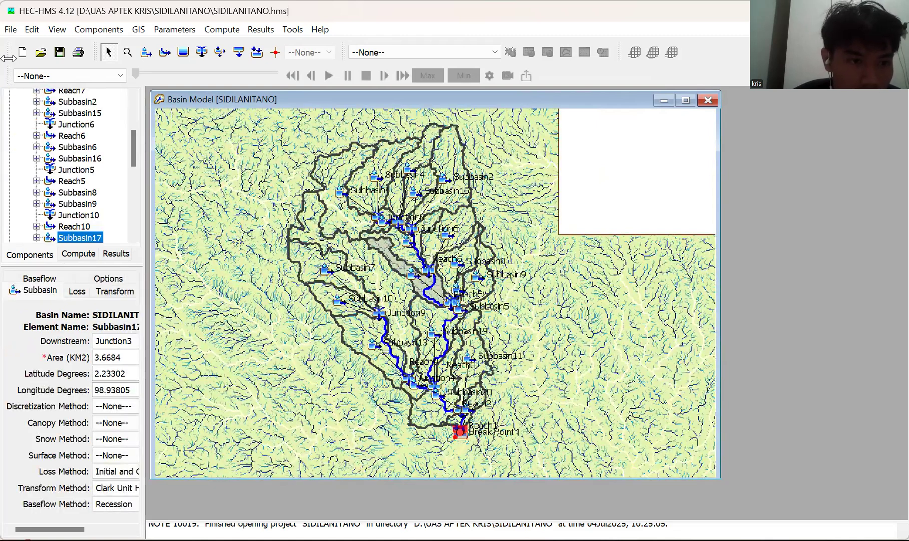
pyautogui.scroll(-1, 73, 166)
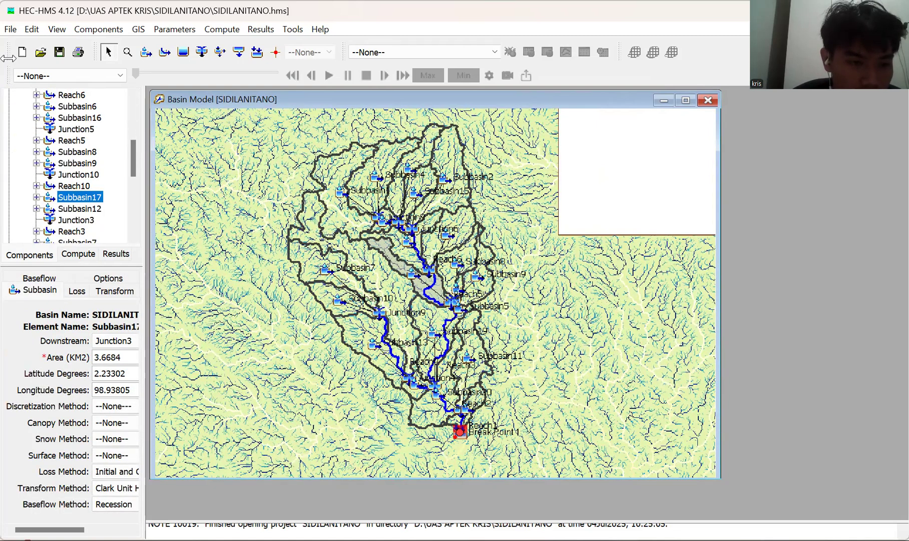
pyautogui.scroll(-2, 73, 166)
pyautogui.scroll(-3, 72, 166)
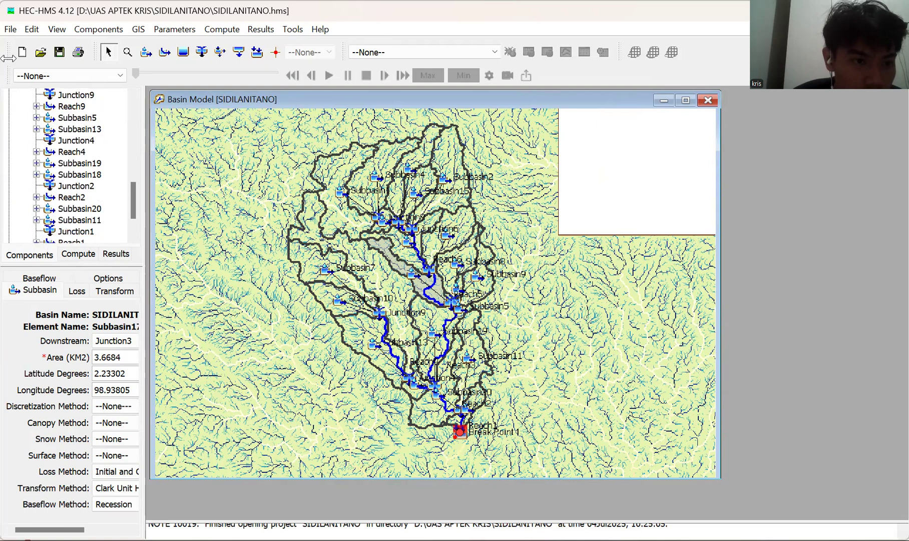
pyautogui.scroll(-2, 72, 167)
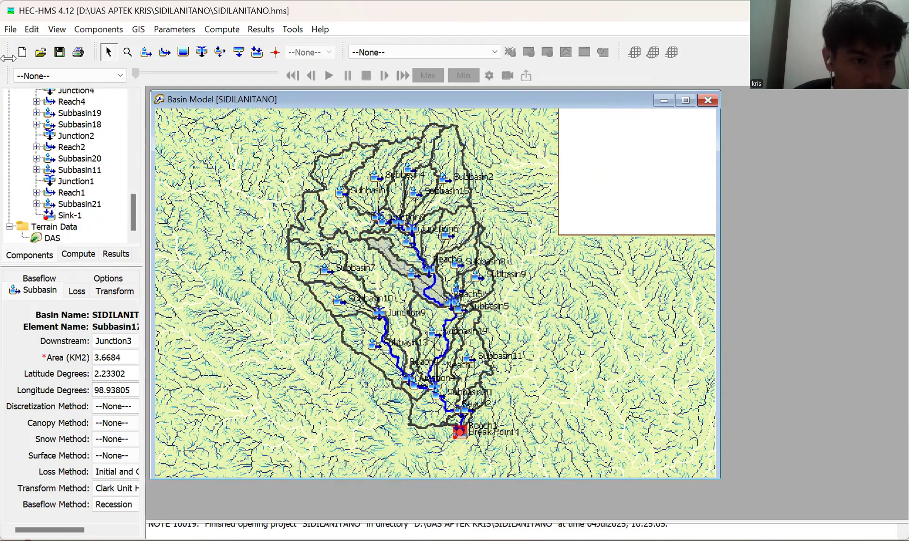
pyautogui.scroll(3, 73, 166)
pyautogui.scroll(3, 73, 166)
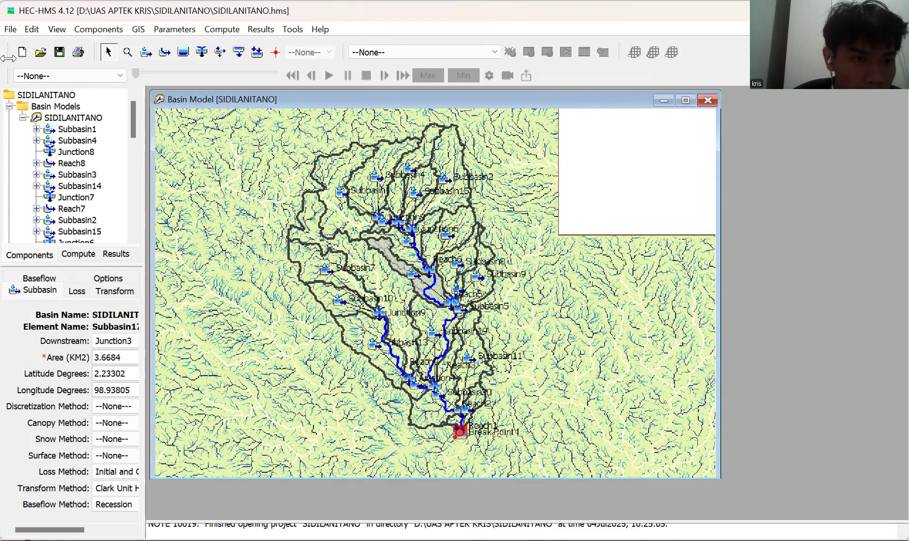
pyautogui.scroll(-2, 73, 166)
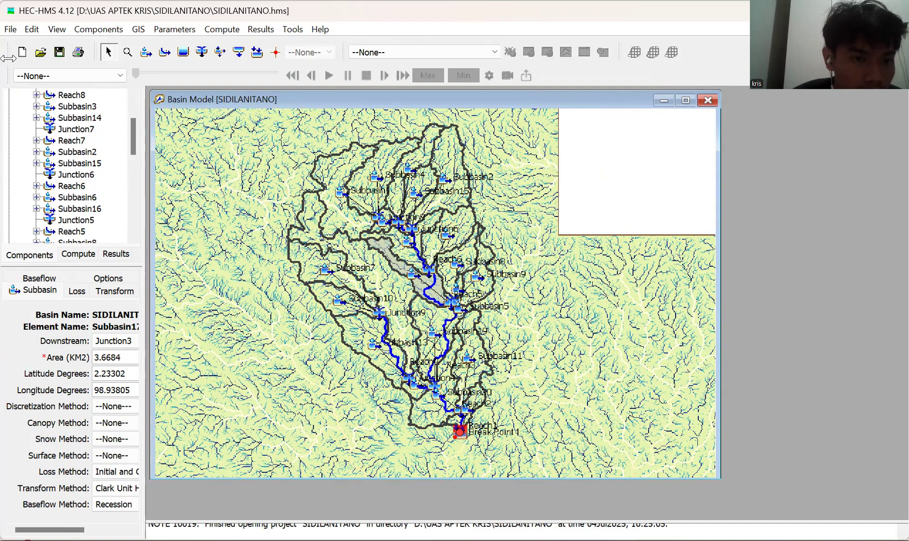
pyautogui.scroll(-7, 63, 217)
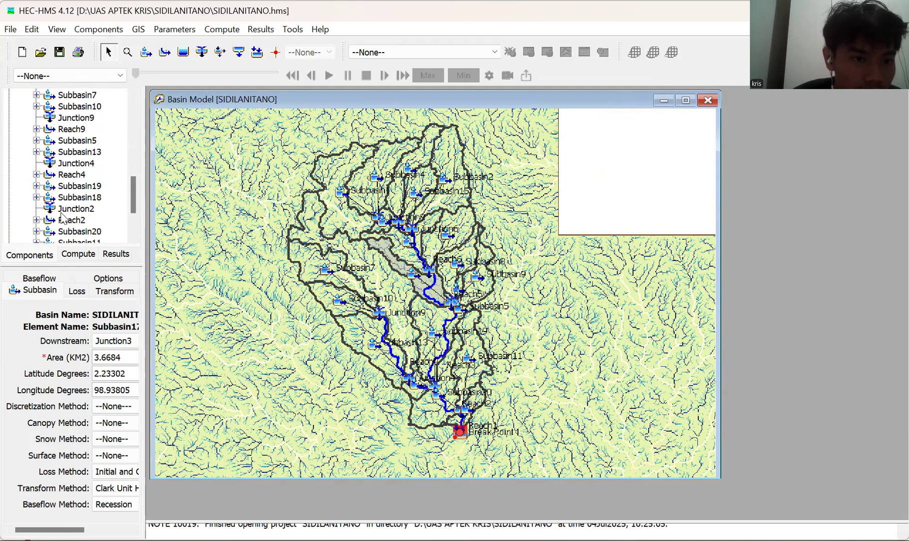
pyautogui.scroll(-2, 62, 217)
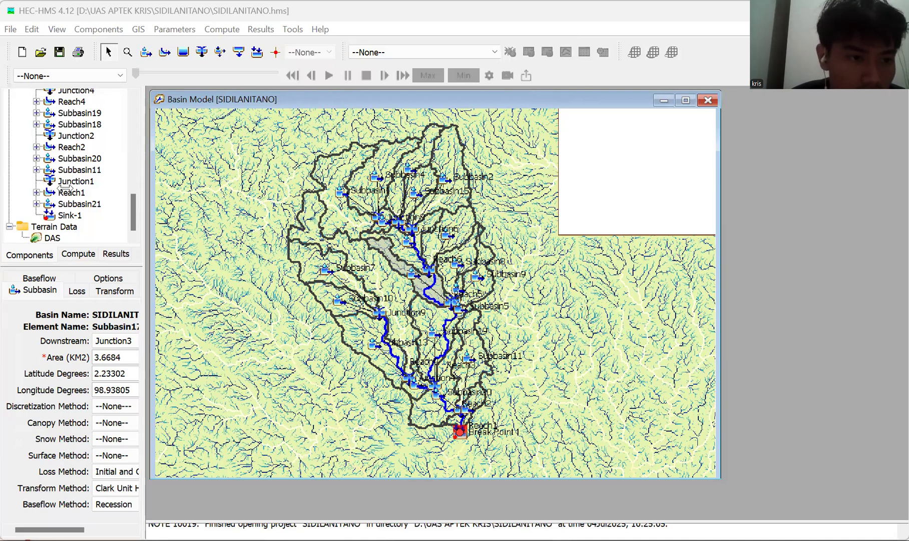
pyautogui.scroll(3, 65, 187)
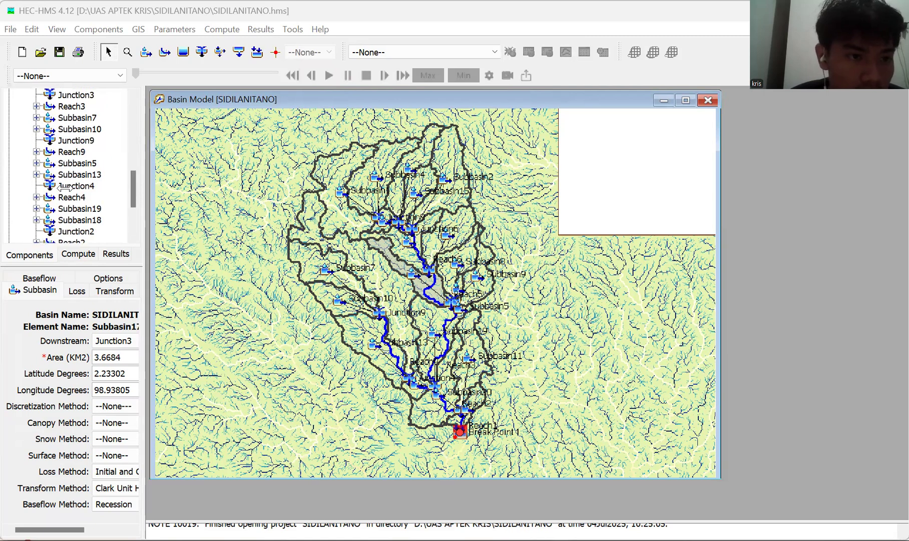
pyautogui.scroll(5, 65, 187)
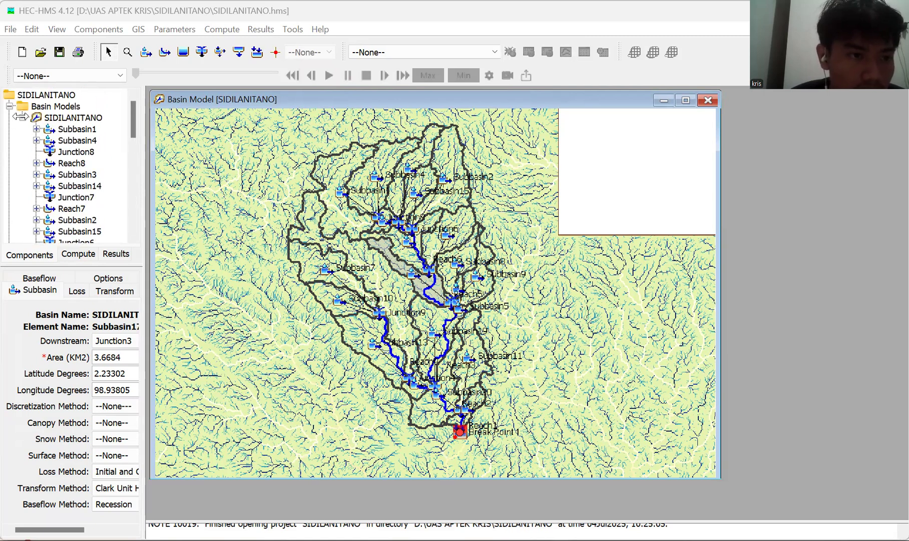
# Select the SIDILANITANO basin model and collapse its element list.
pyautogui.doubleClick(73, 118)
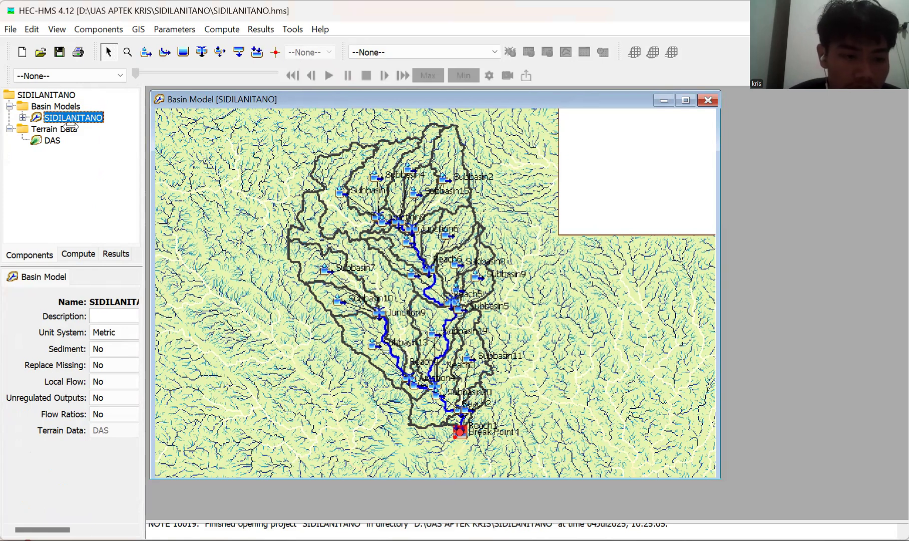
pyautogui.click(175, 29)
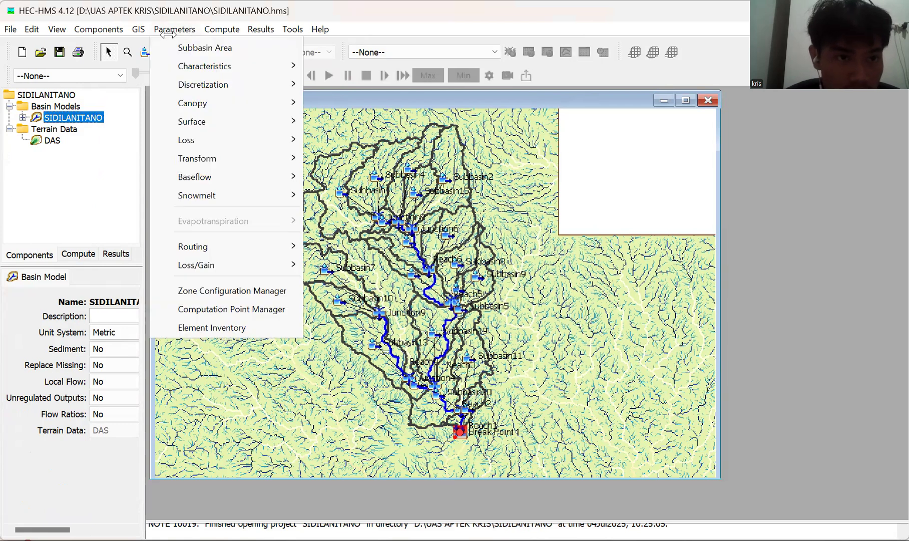
pyautogui.press('Right')
pyautogui.press('Left')
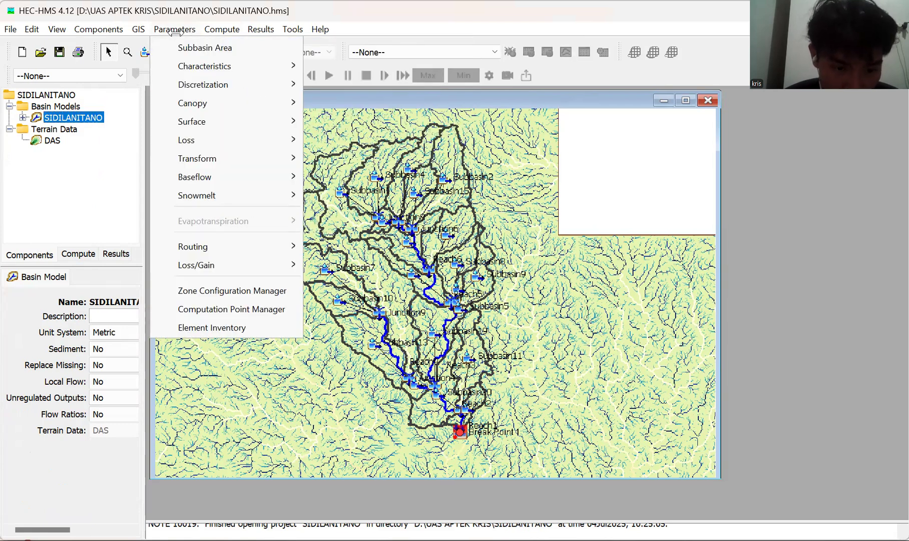
pyautogui.click(174, 31)
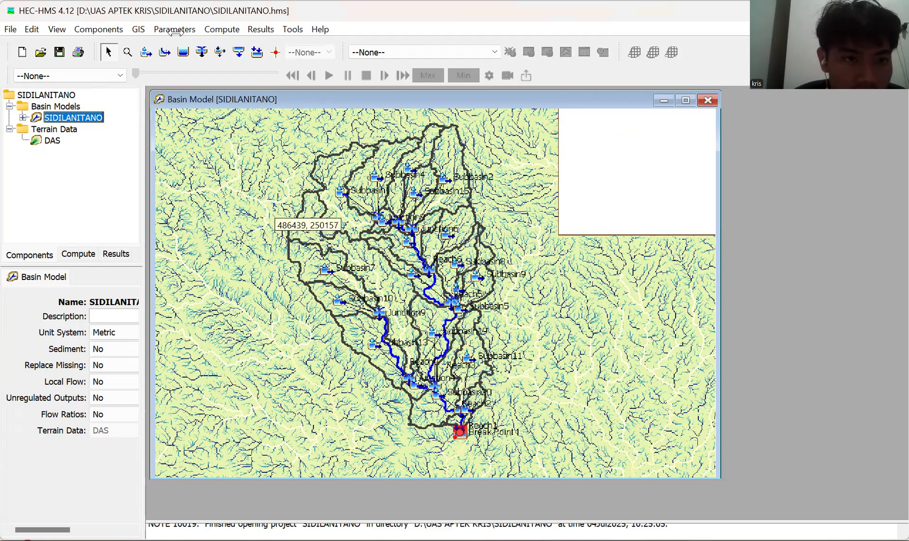
# Open the subbasin characteristics for the SIDILANITANO basin model.
pyautogui.click(181, 30)
pyautogui.press('Down')
pyautogui.press('Down')
pyautogui.press('Right')
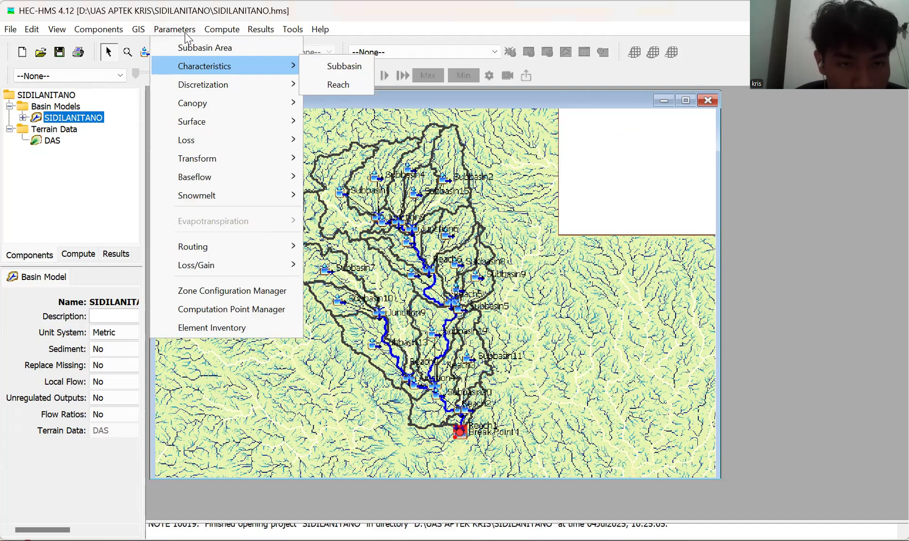
pyautogui.press('Down')
pyautogui.press('Down')
pyautogui.press('Down')
pyautogui.press('Down')
pyautogui.press('Down')
pyautogui.press('Down')
pyautogui.press('Right')
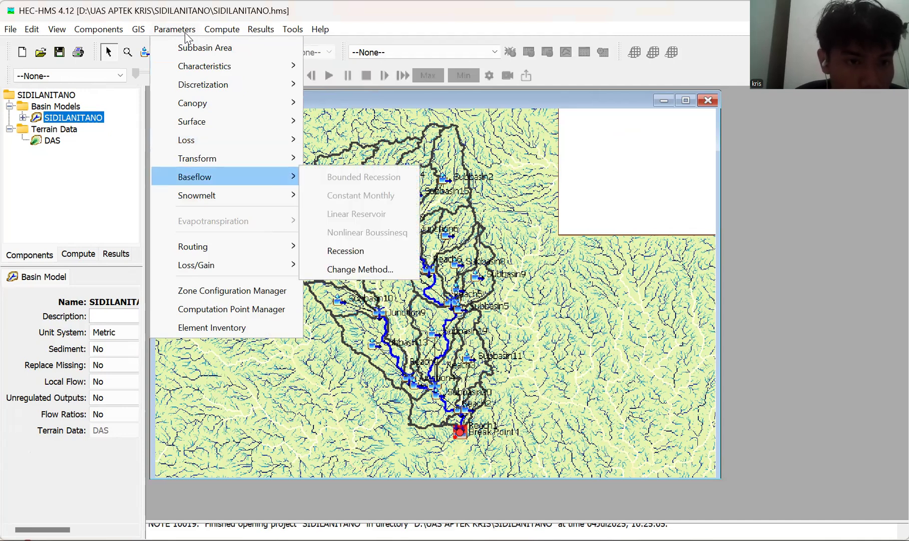
pyautogui.press('Up')
pyautogui.press('Up')
pyautogui.press('Up')
pyautogui.press('Up')
pyautogui.press('Up')
pyautogui.press('Right')
pyautogui.press('Up')
pyautogui.press('Right')
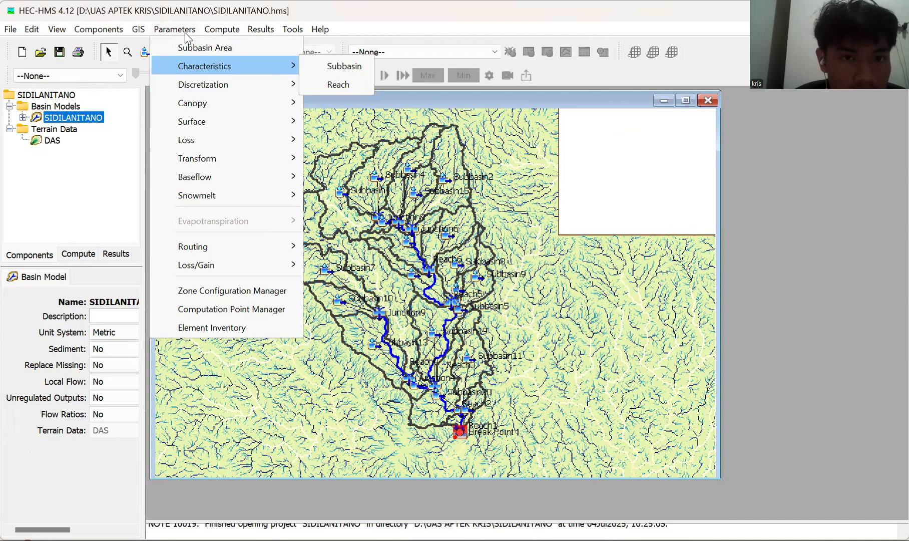
pyautogui.press('Right')
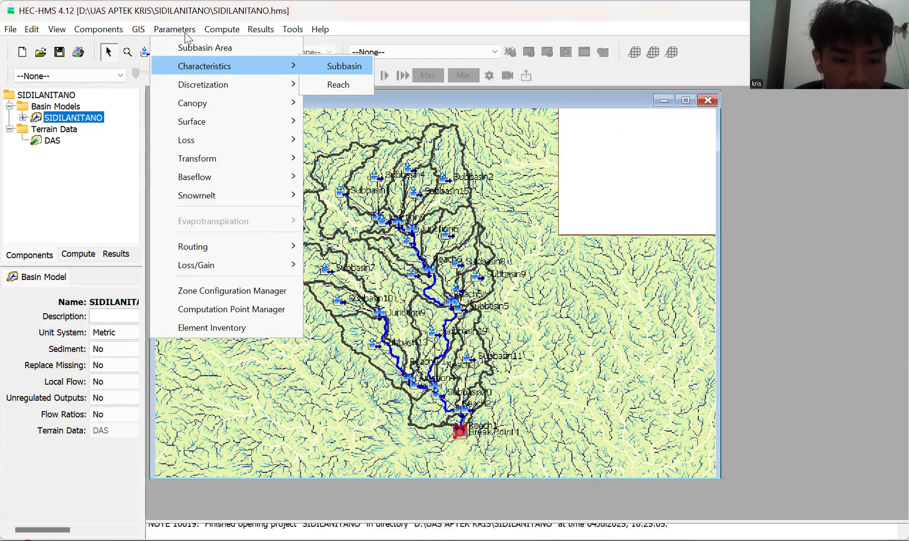
pyautogui.press('Return')
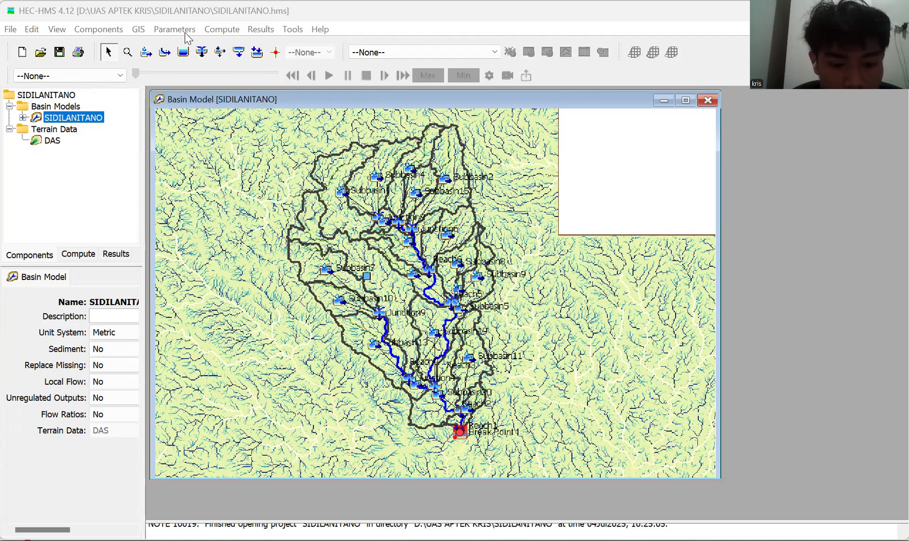
# Open the reach characteristics for the SIDILANITANO basin model.
pyautogui.click(185, 33)
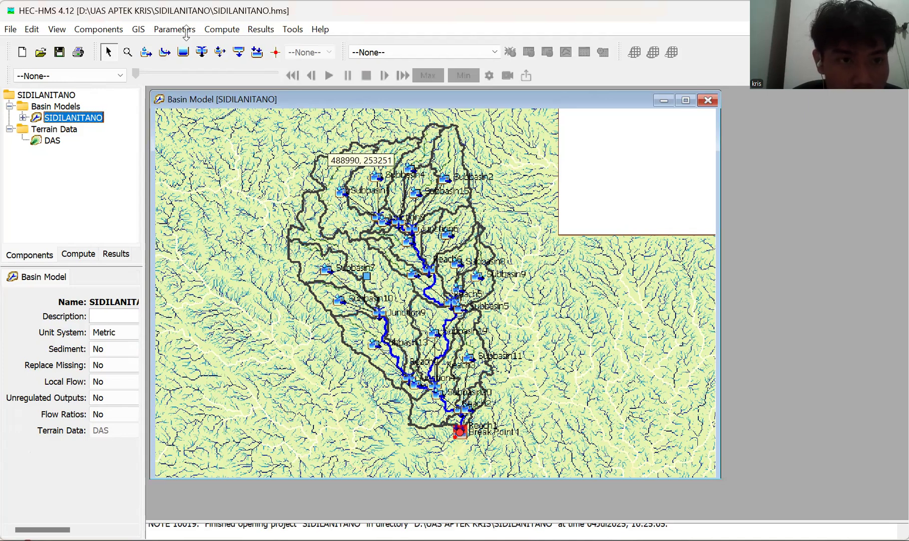
pyautogui.click(185, 31)
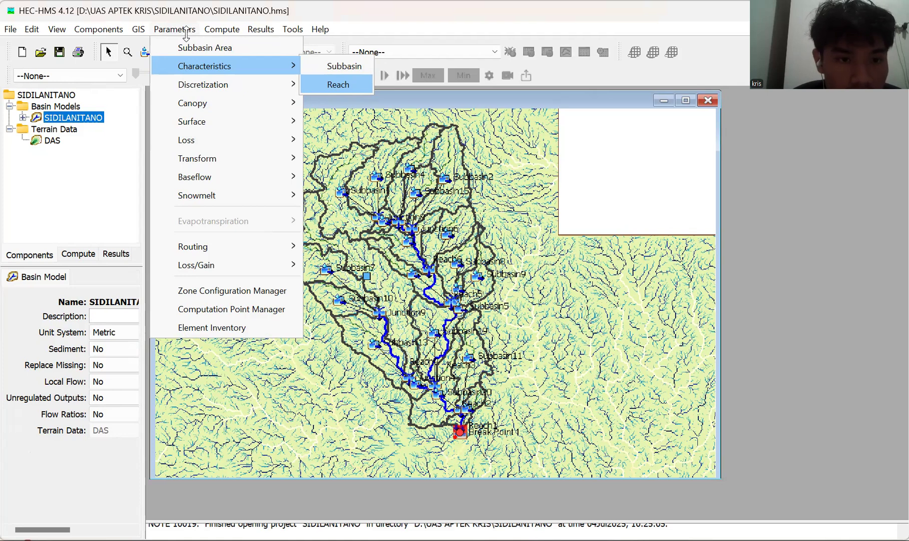
pyautogui.click(186, 34)
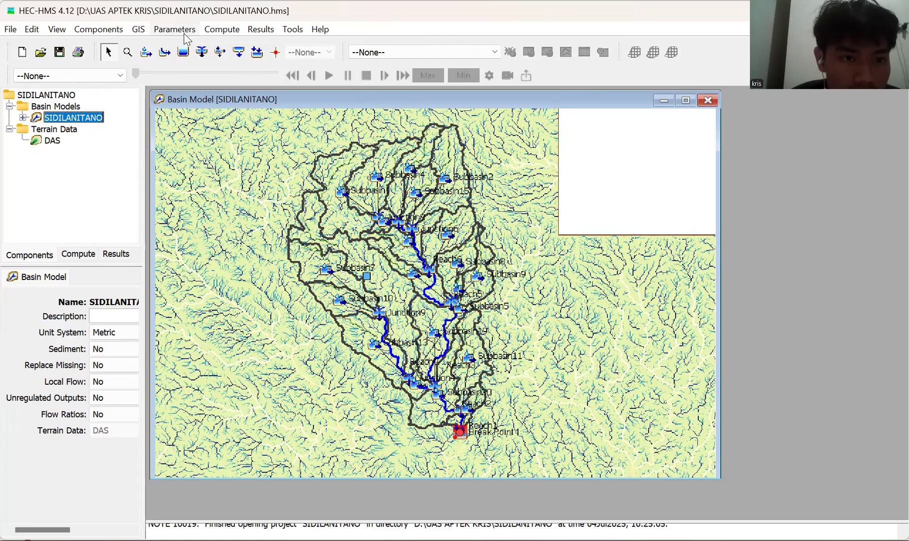
pyautogui.click(184, 33)
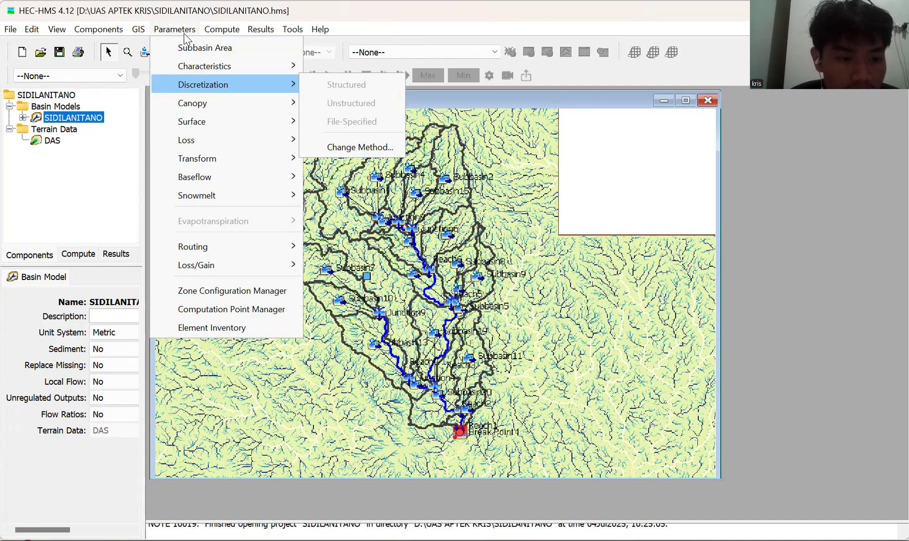
pyautogui.press('Down')
pyautogui.press('Down')
pyautogui.press('Right')
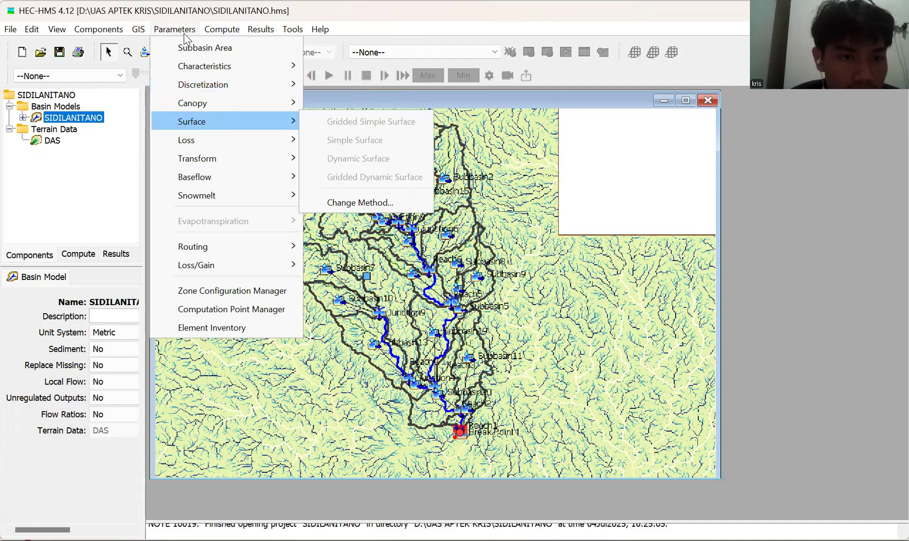
pyautogui.press('Up')
pyautogui.press('Right')
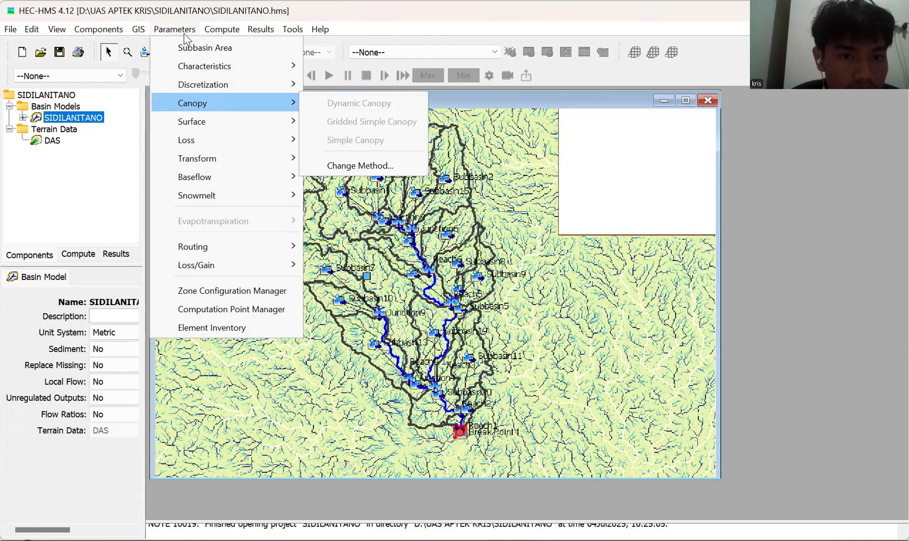
pyautogui.press('Up')
pyautogui.press('Right')
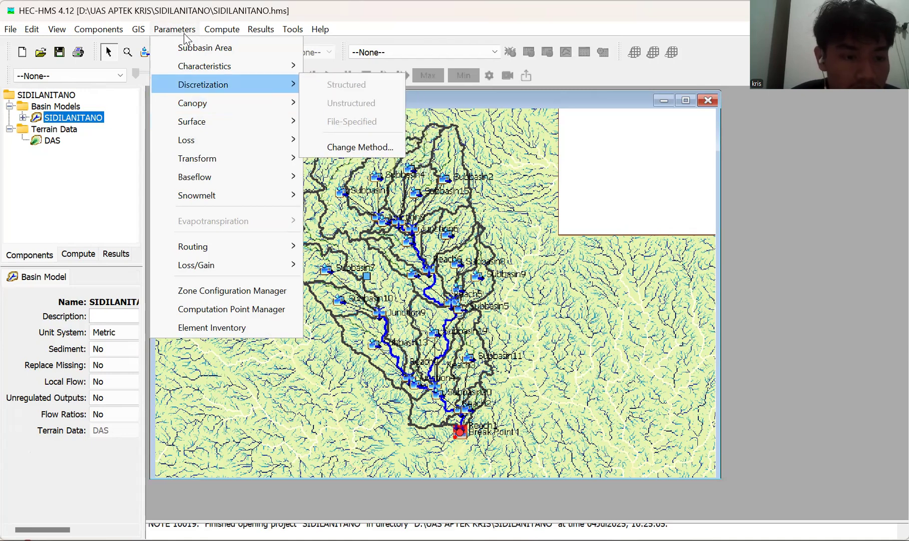
pyautogui.press('Up')
pyautogui.press('Up')
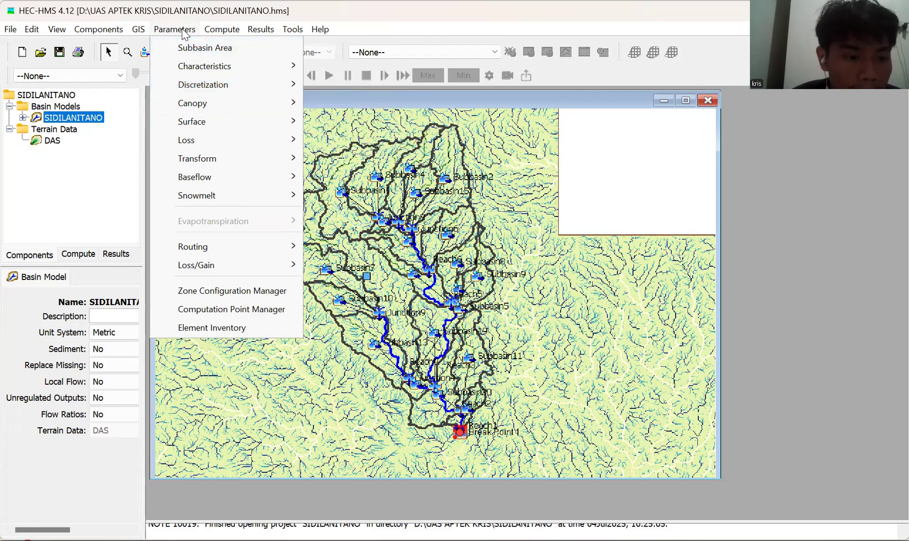
pyautogui.click(222, 31)
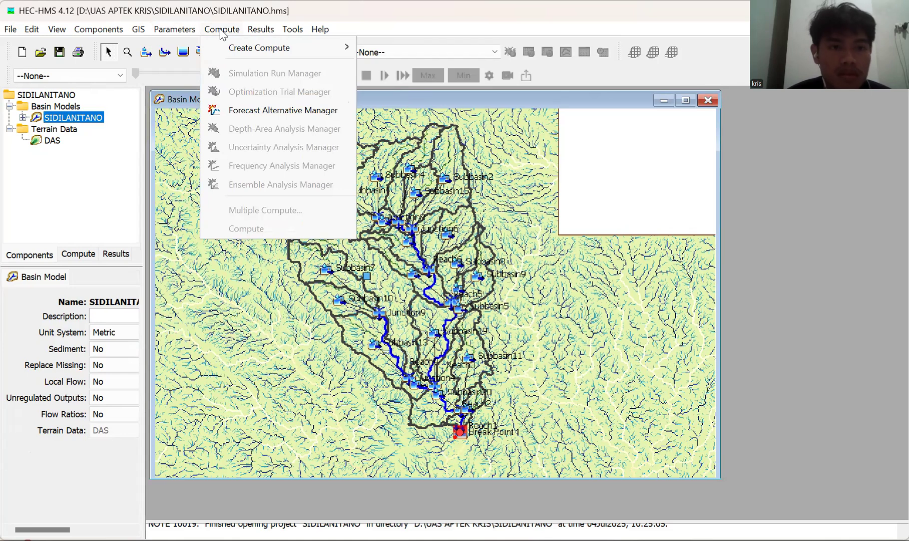
pyautogui.click(179, 31)
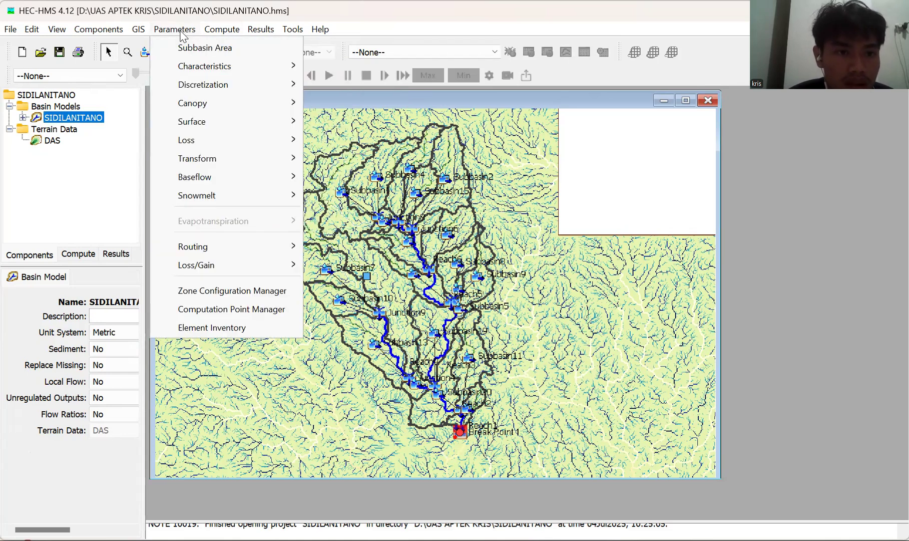
pyautogui.press('Down')
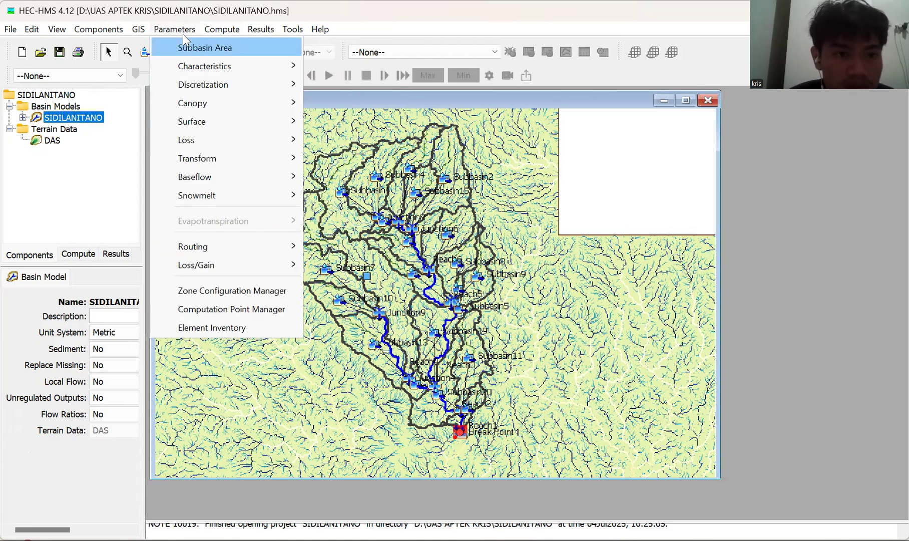
pyautogui.press('Down')
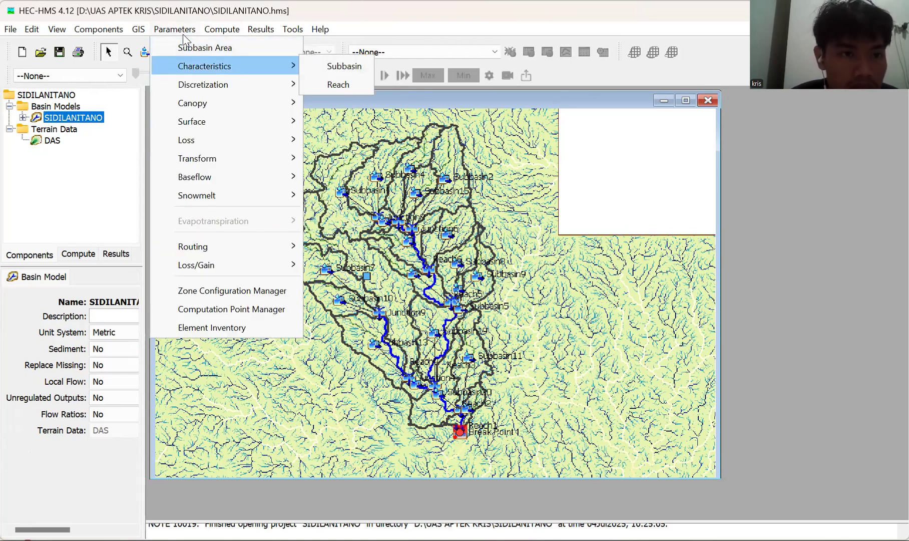
pyautogui.press('Up')
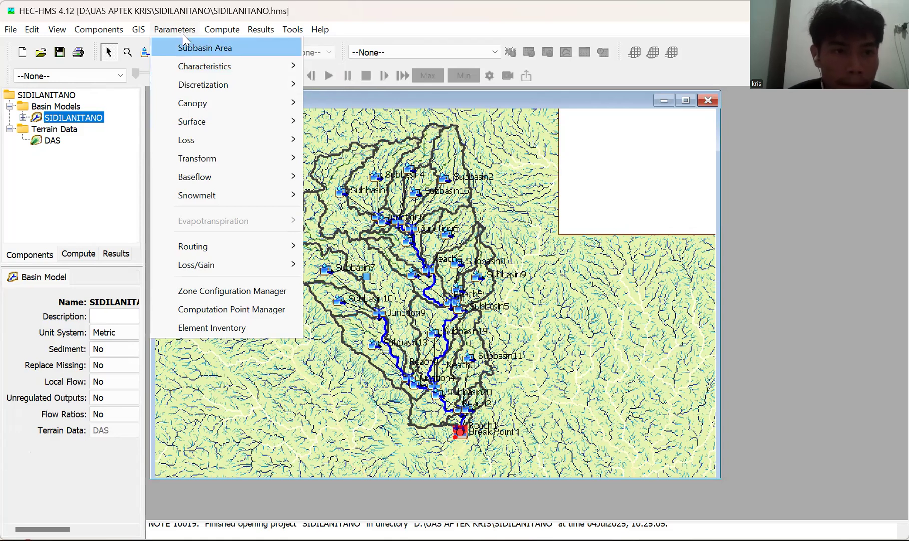
pyautogui.press('Down')
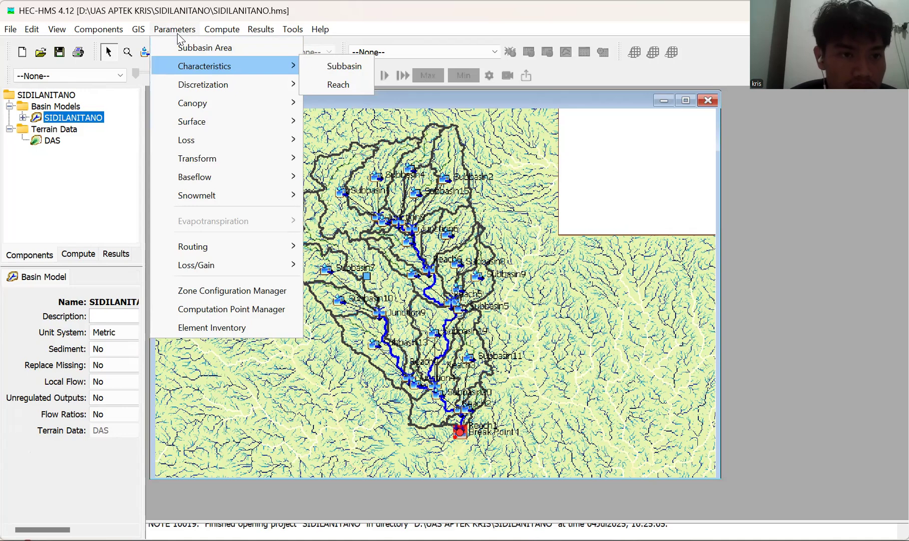
pyautogui.press('Up')
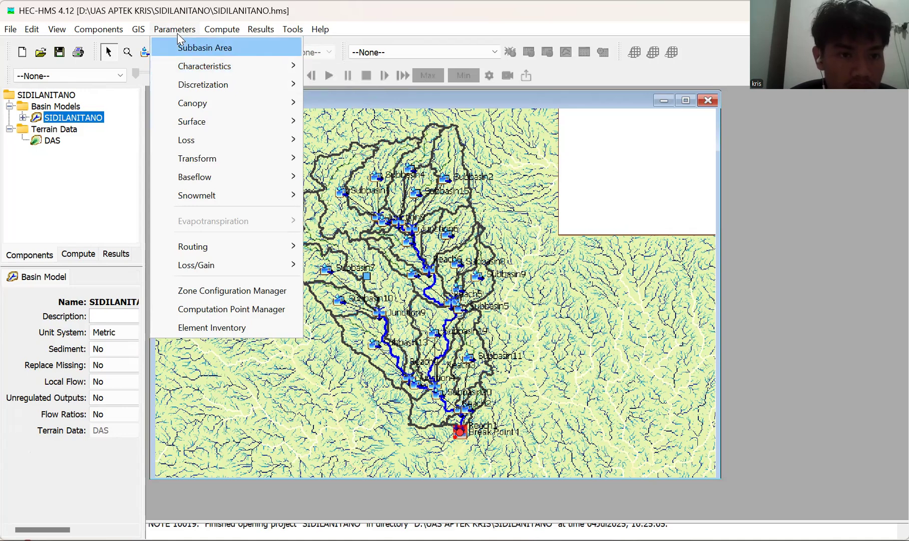
pyautogui.press('Down')
pyautogui.press('Down')
pyautogui.press('Down')
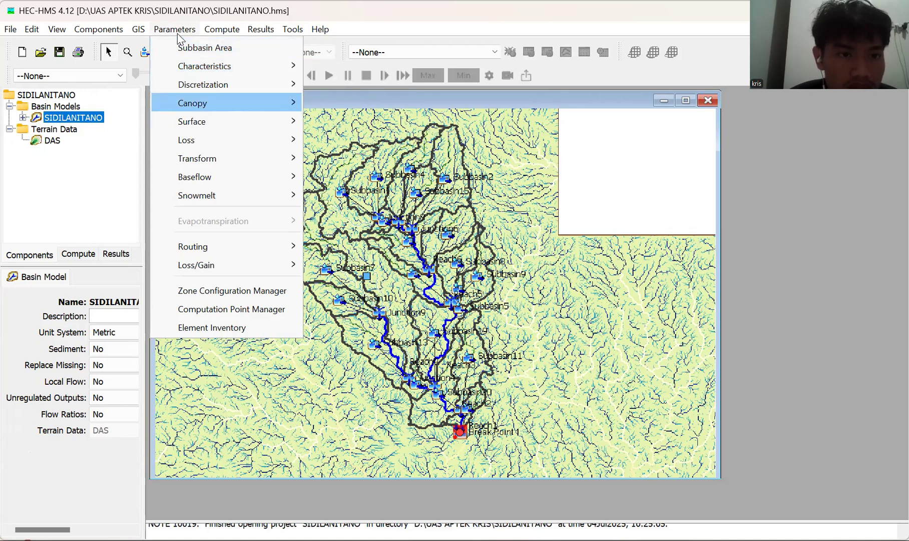
pyautogui.press('Up')
pyautogui.press('Up')
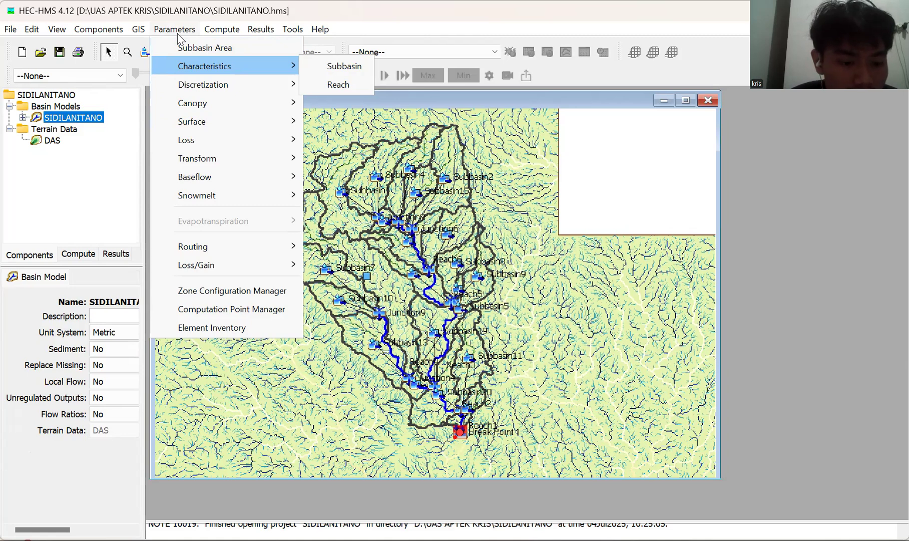
pyautogui.press('Down')
pyautogui.press('Down')
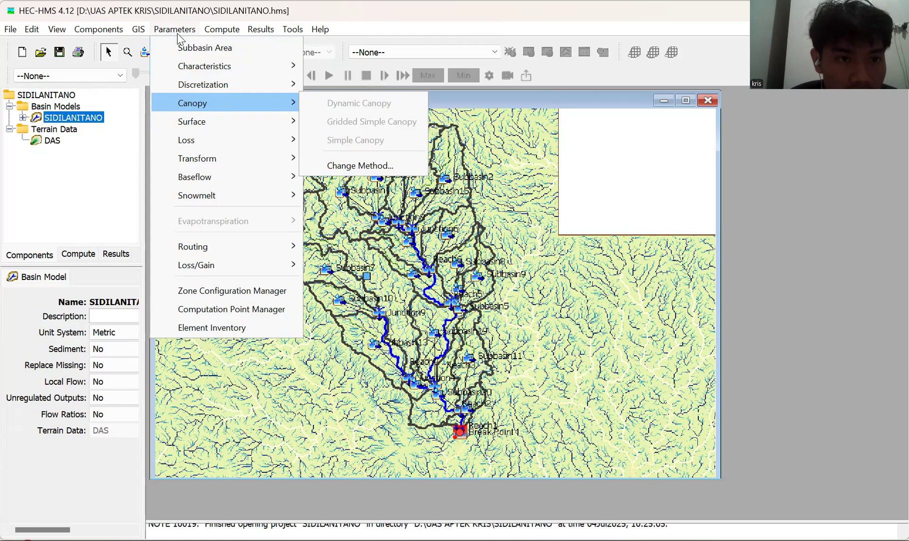
pyautogui.press('Up')
pyautogui.press('Up')
# Set the discretization method for the selected subbasins to --None--.
pyautogui.press('Down')
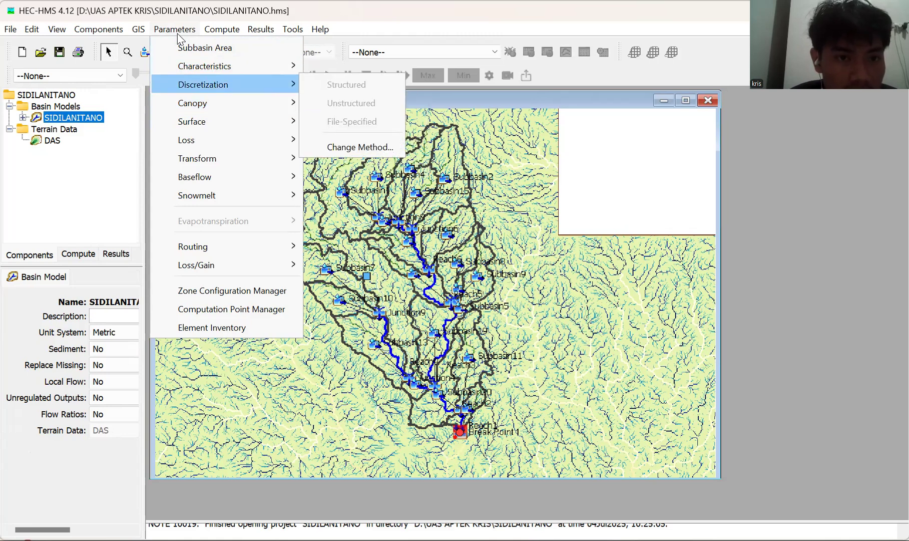
pyautogui.press('Down')
pyautogui.press('Down')
pyautogui.press('Up')
pyautogui.press('Up')
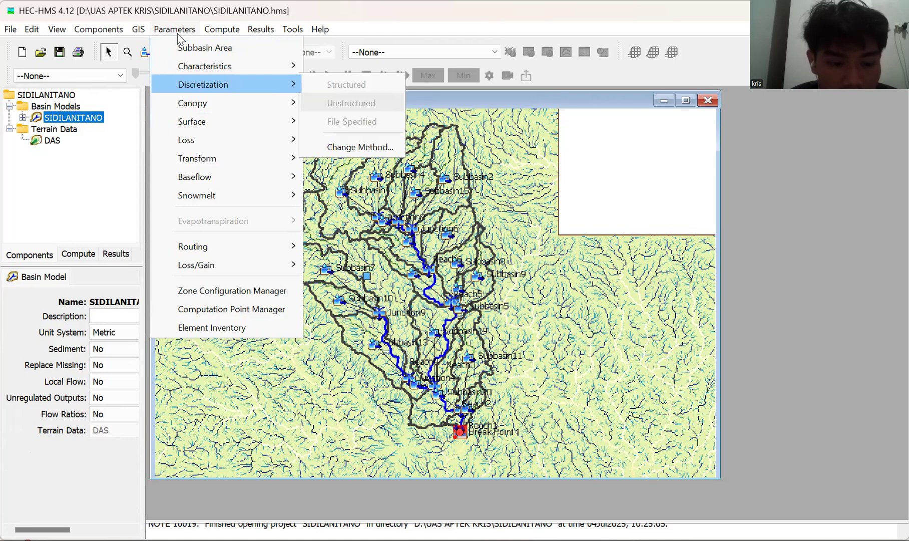
pyautogui.press('Right')
pyautogui.press('Return')
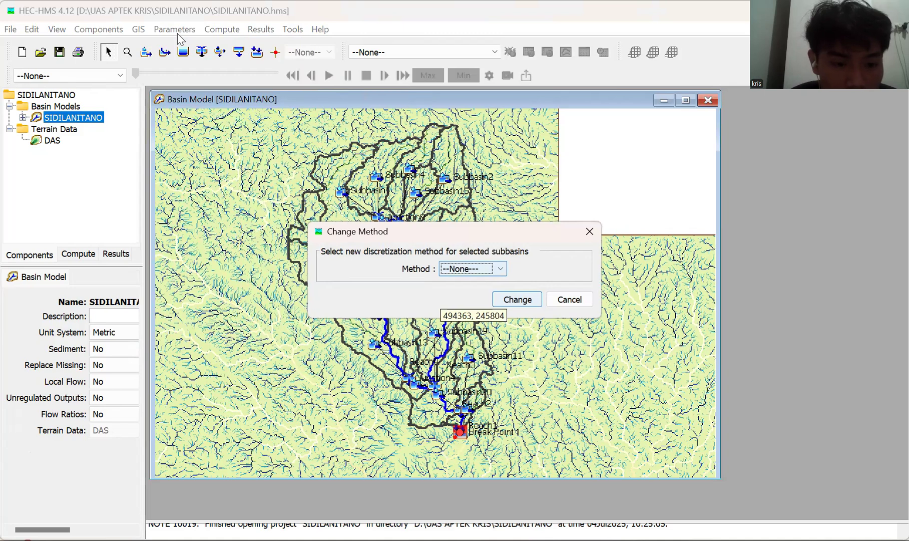
pyautogui.press('Return')
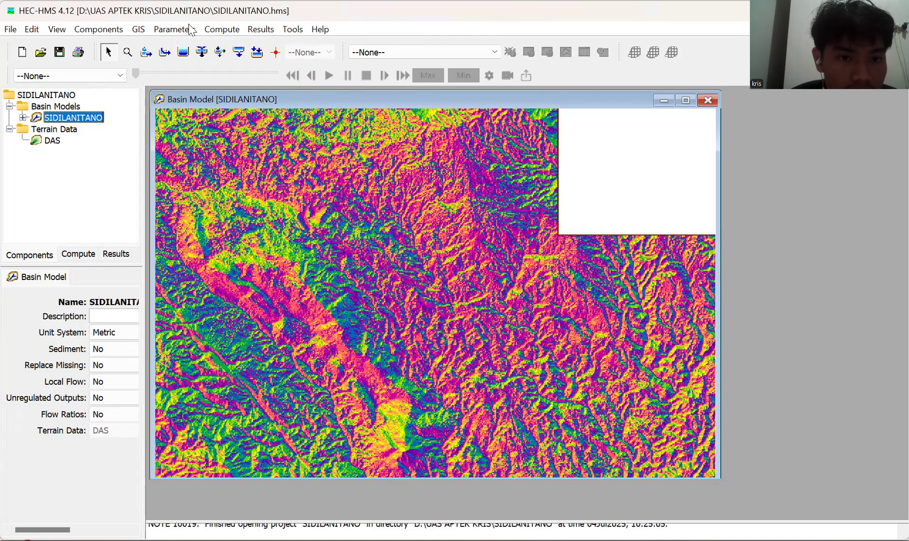
# Change the canopy method for all subbasins to Simple Canopy.
pyautogui.click(190, 29)
pyautogui.press('Down')
pyautogui.press('Down')
pyautogui.press('Down')
pyautogui.press('Down')
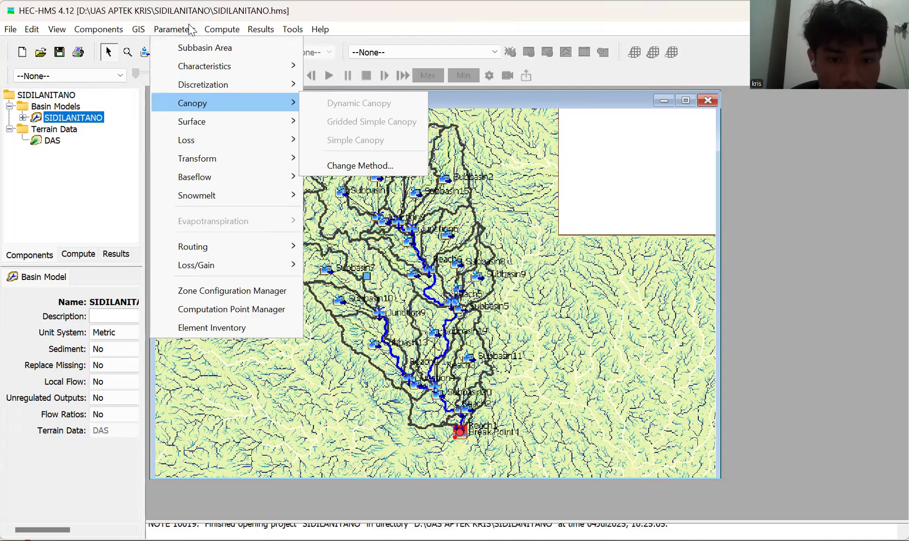
pyautogui.press('Right')
pyautogui.press('Return')
pyautogui.click(471, 268)
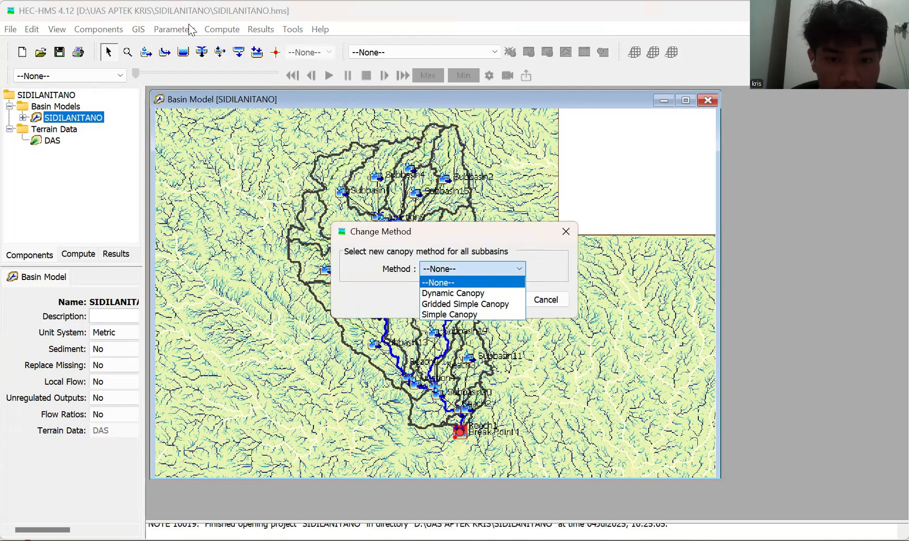
pyautogui.click(471, 310)
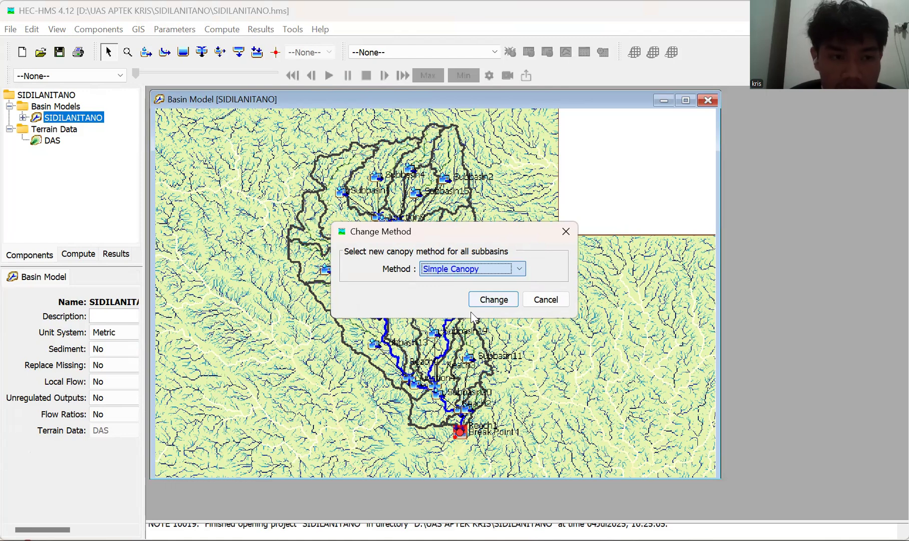
pyautogui.press('Return')
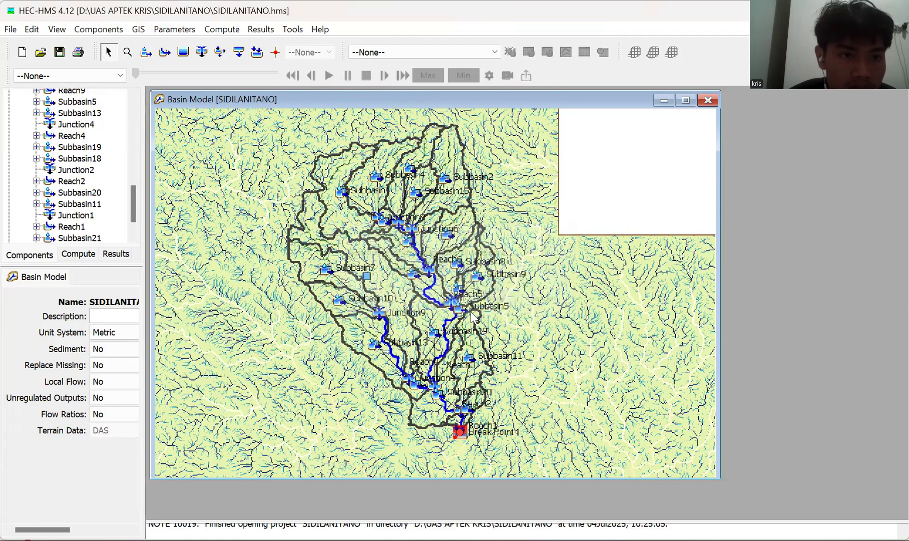
# Change the surface method for all subbasins to Simple Surface.
pyautogui.click(171, 39)
pyautogui.press('Down')
pyautogui.press('Down')
pyautogui.press('Down')
pyautogui.press('Down')
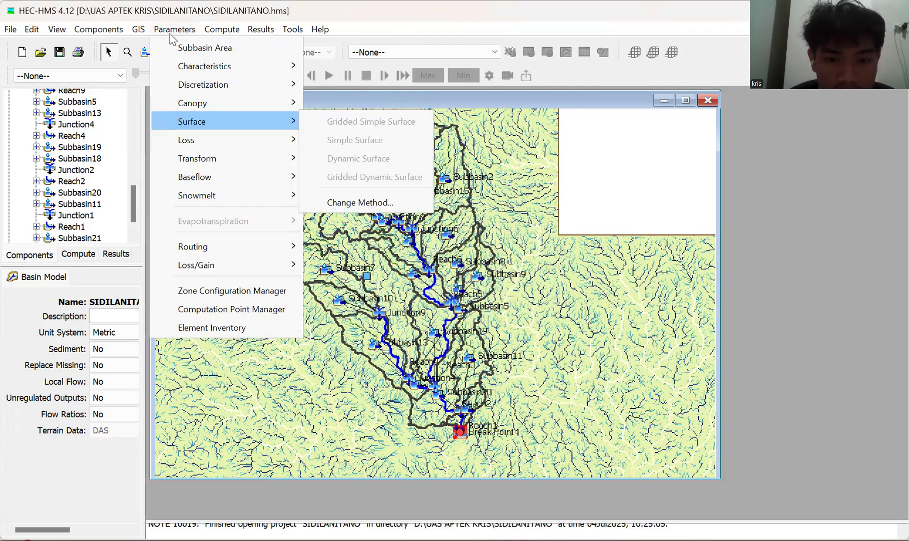
pyautogui.press('Right')
pyautogui.press('Return')
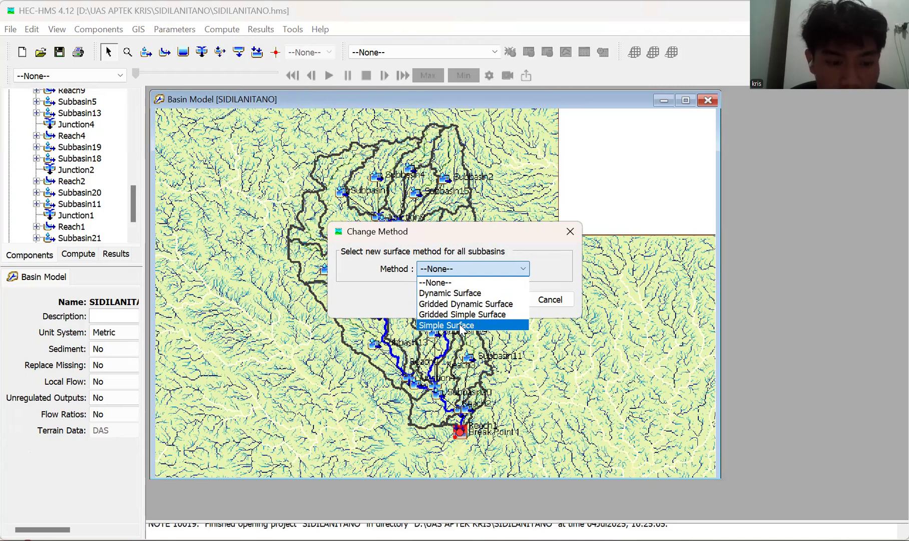
pyautogui.click(461, 326)
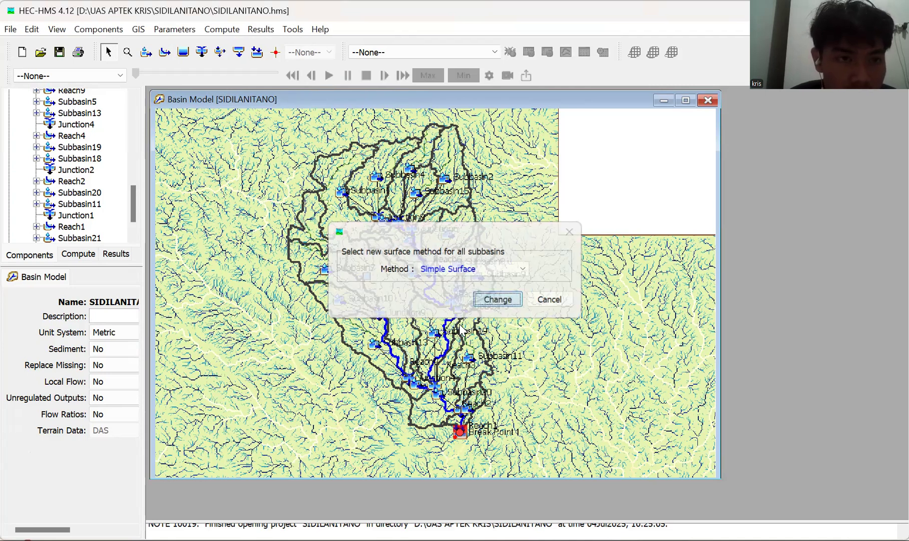
pyautogui.click(165, 34)
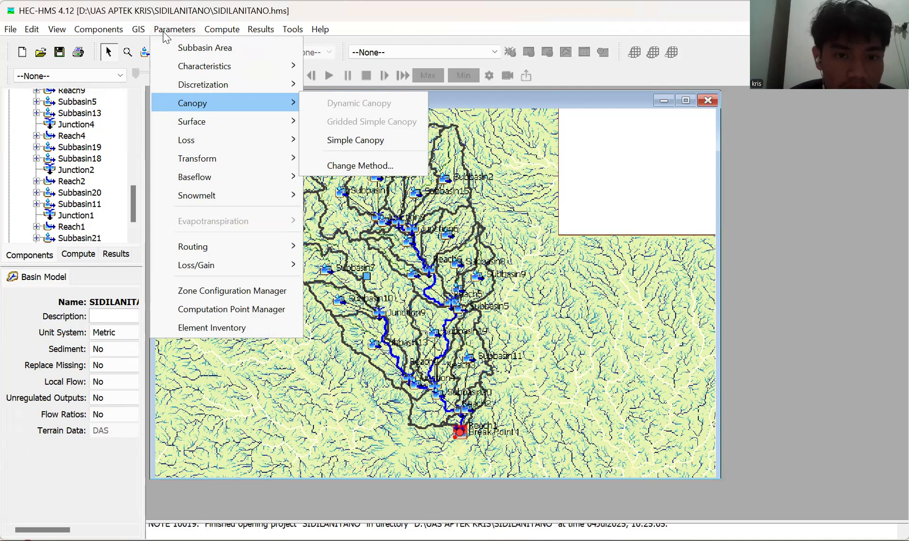
pyautogui.click(165, 35)
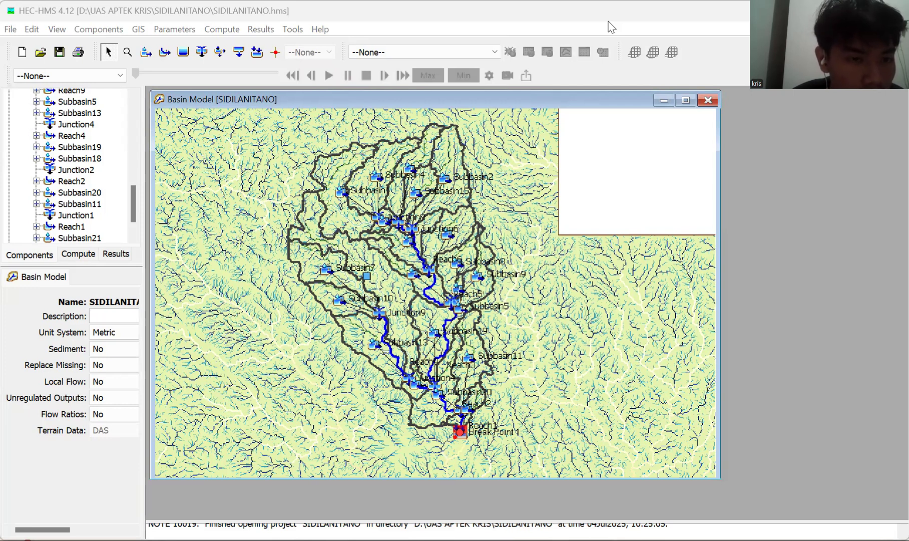
# Open the Simple Surface parameters for the subbasins of the SIDILANITANO basin model.
pyautogui.hotkey('alt', 'p')
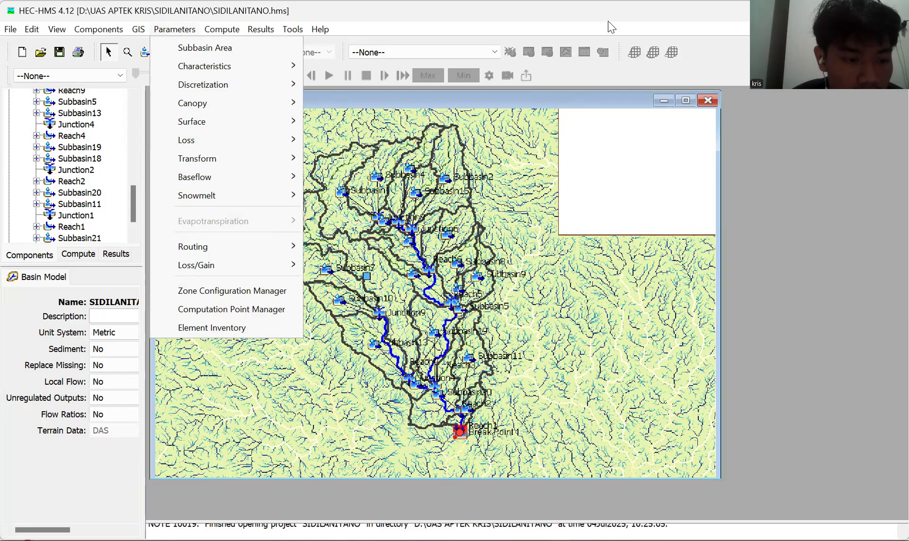
pyautogui.press('Down')
pyautogui.press('Down')
pyautogui.press('Down')
pyautogui.press('Down')
pyautogui.press('Down')
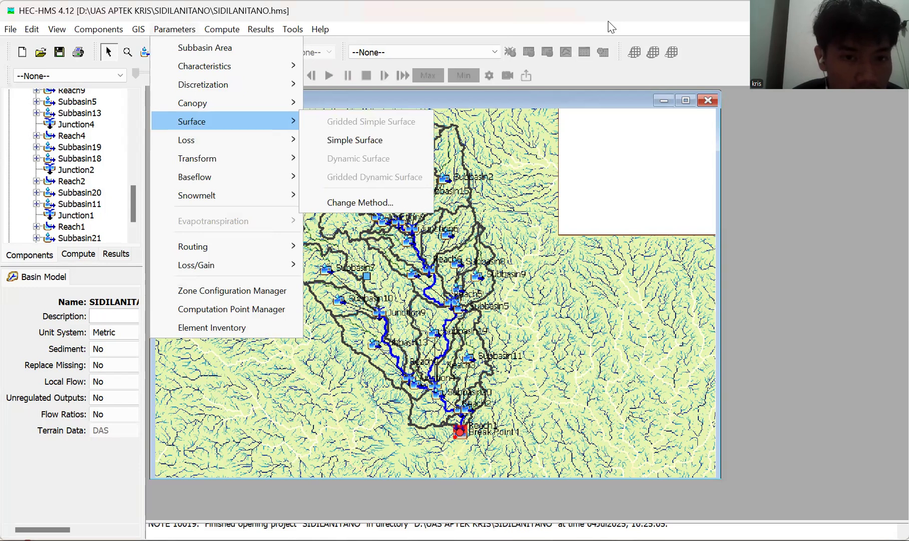
pyautogui.press('Down')
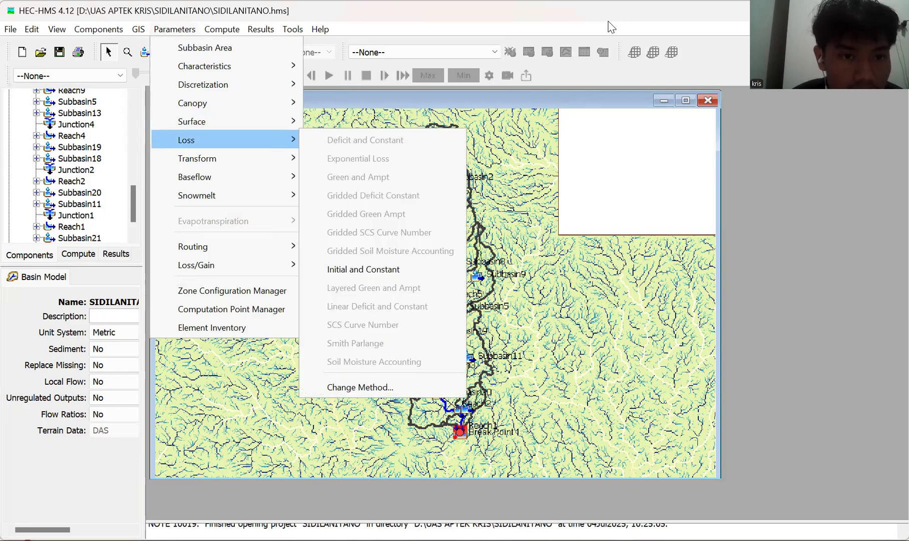
pyautogui.press('Right')
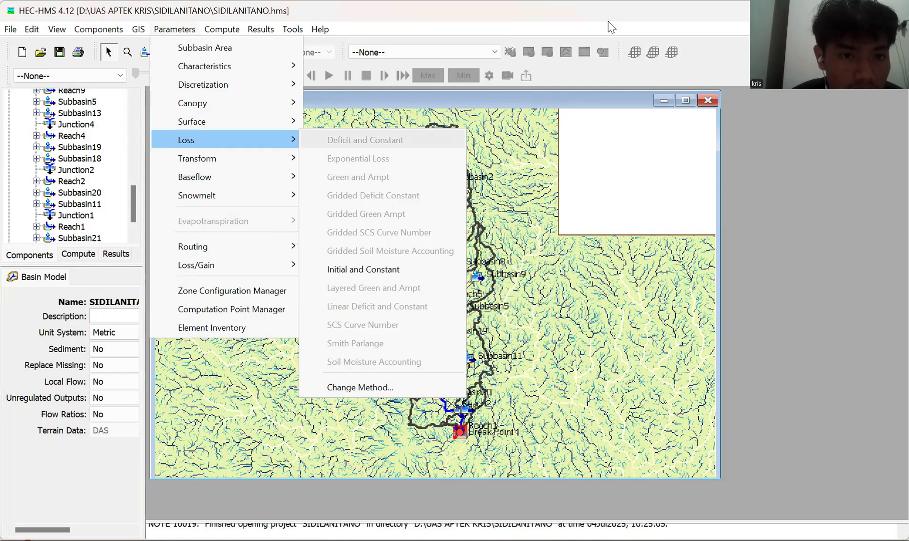
pyautogui.press('Left')
pyautogui.press('Up')
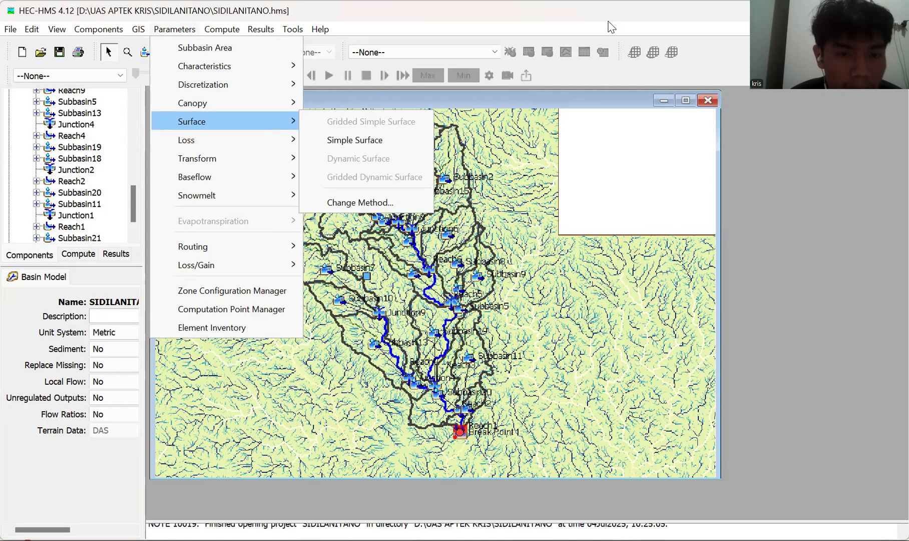
pyautogui.press('Right')
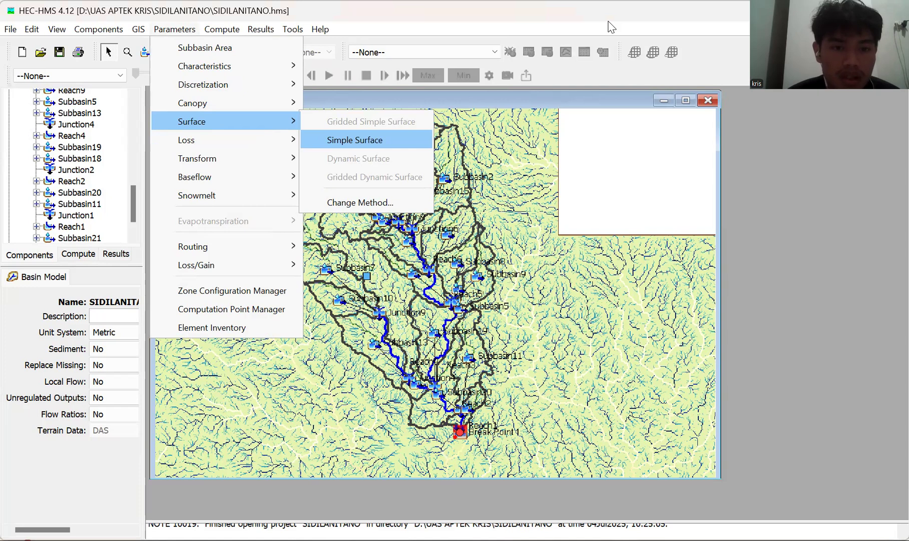
pyautogui.press('Return')
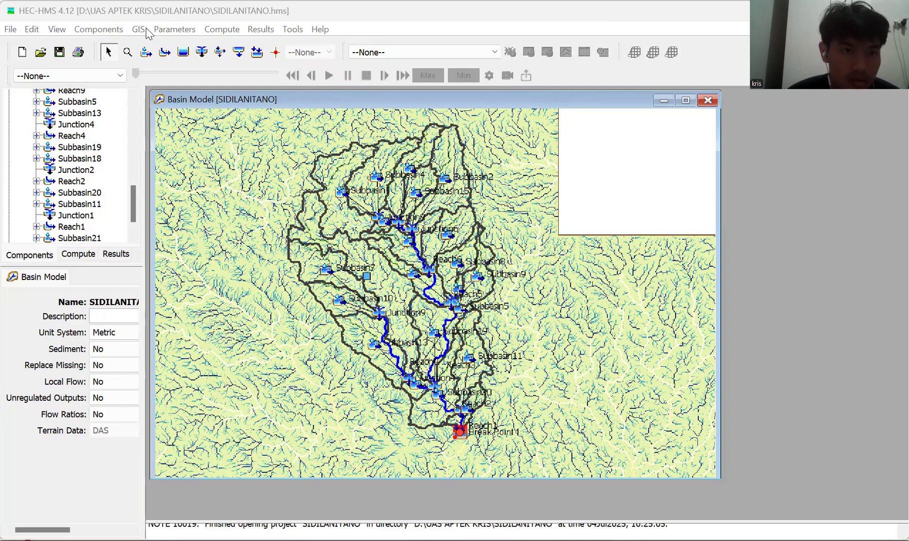
# Change the loss method for all subbasins to Deficit and Constant.
pyautogui.click(172, 33)
pyautogui.press('Up')
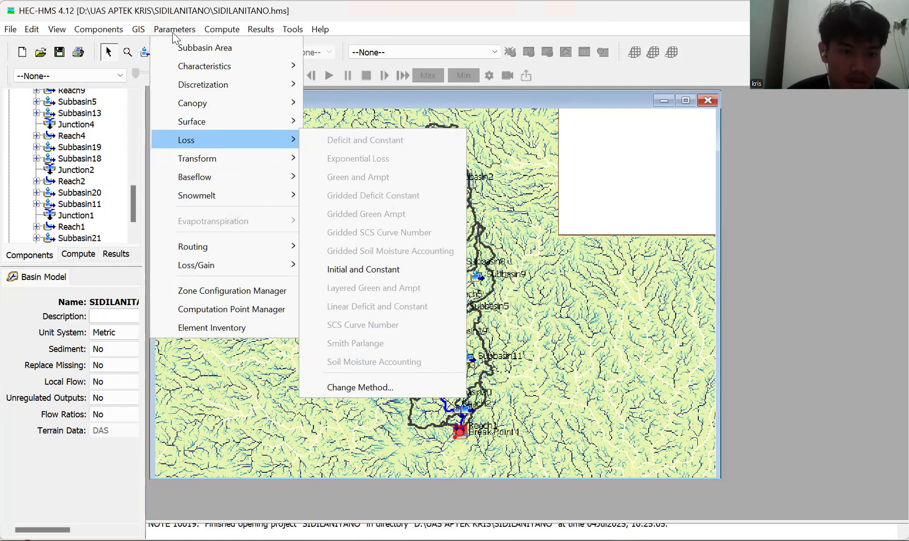
pyautogui.press('Down')
pyautogui.press('Up')
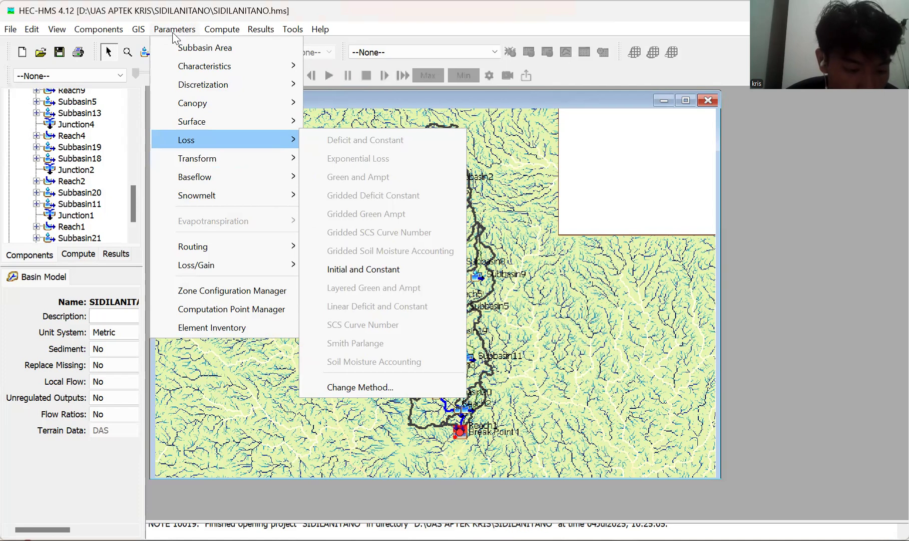
pyautogui.press('Up')
pyautogui.press('Up')
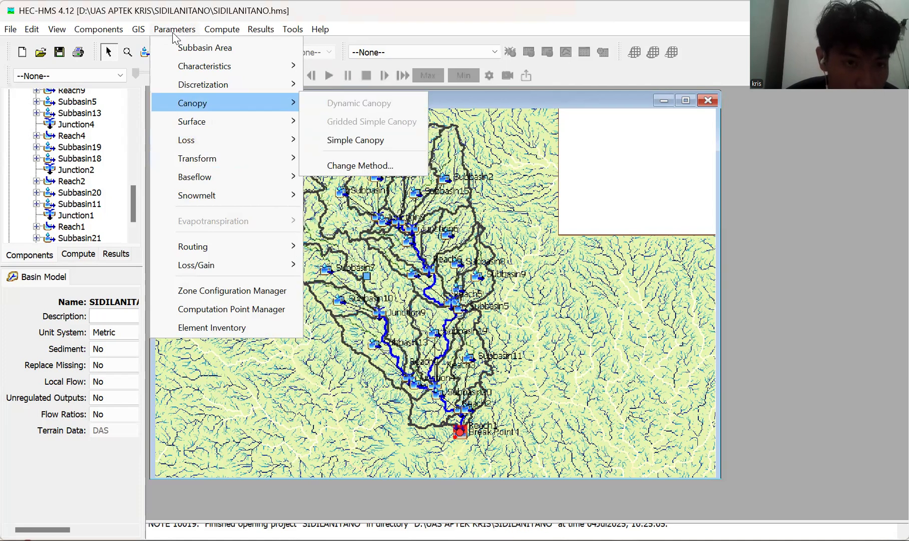
pyautogui.press('Up')
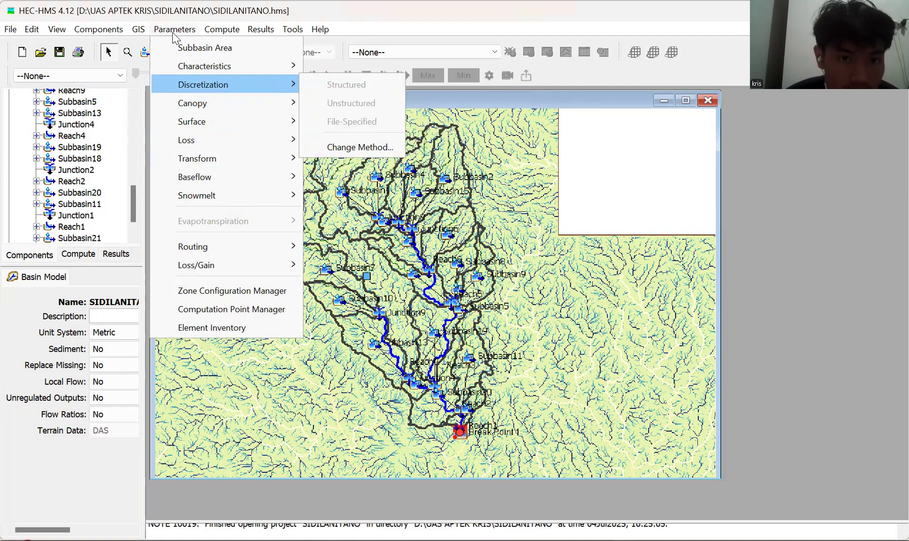
pyautogui.press('Down')
pyautogui.press('Down')
pyautogui.press('Down')
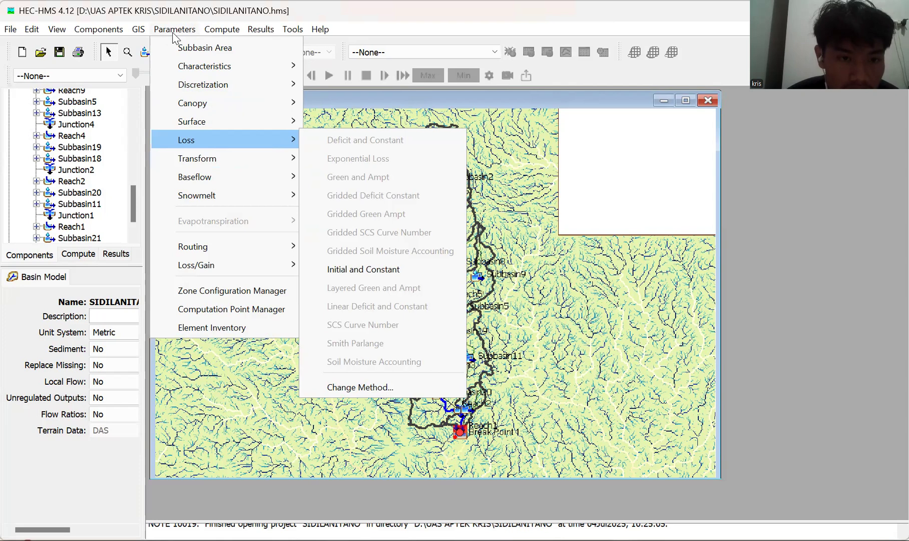
pyautogui.press('Down')
pyautogui.press('Down')
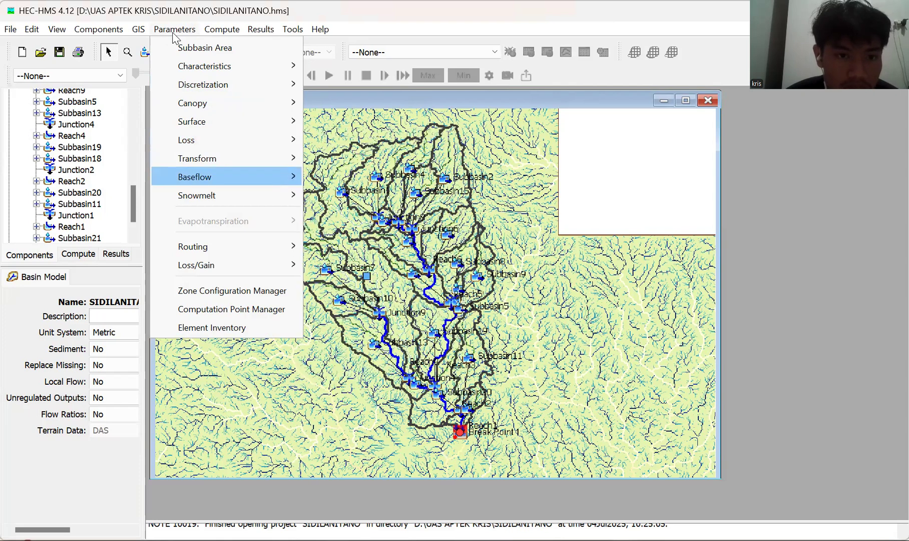
pyautogui.press('Up')
pyautogui.press('Up')
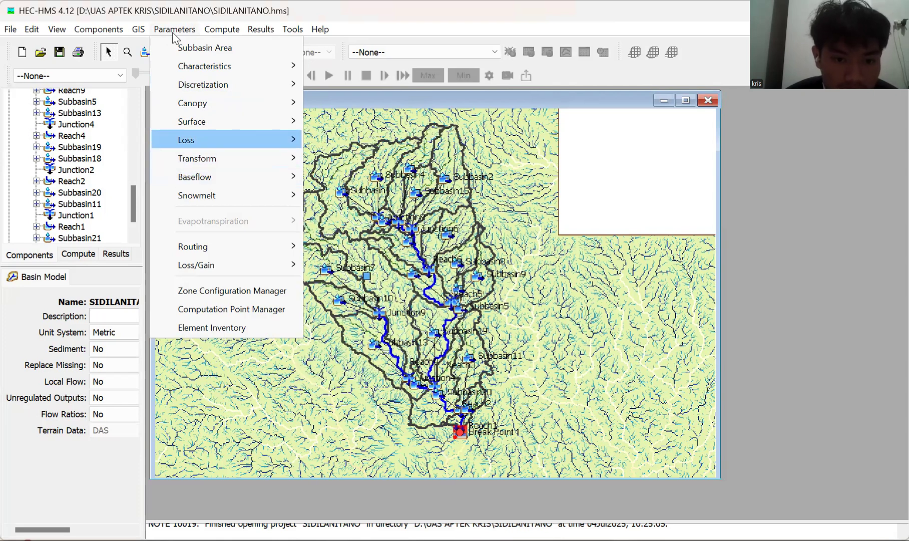
pyautogui.press('Right')
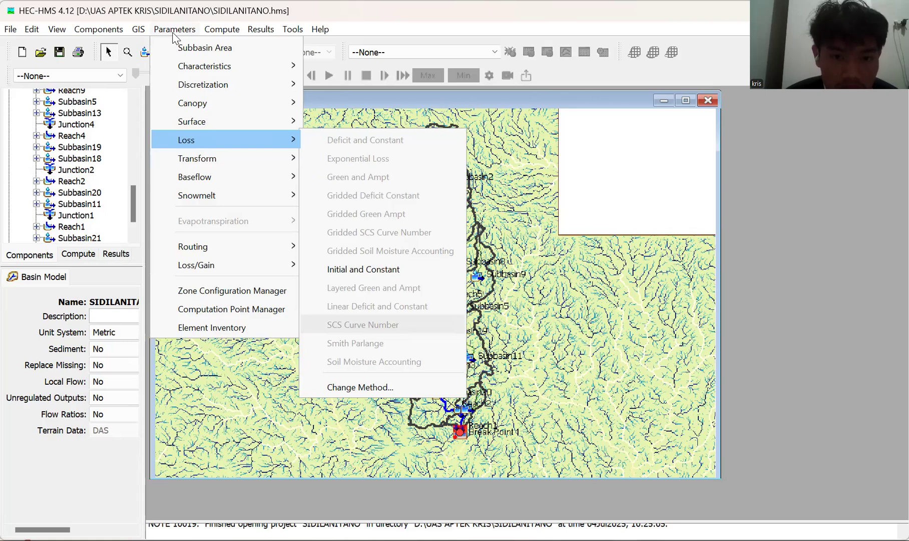
pyautogui.click(360, 387)
pyautogui.click(449, 269)
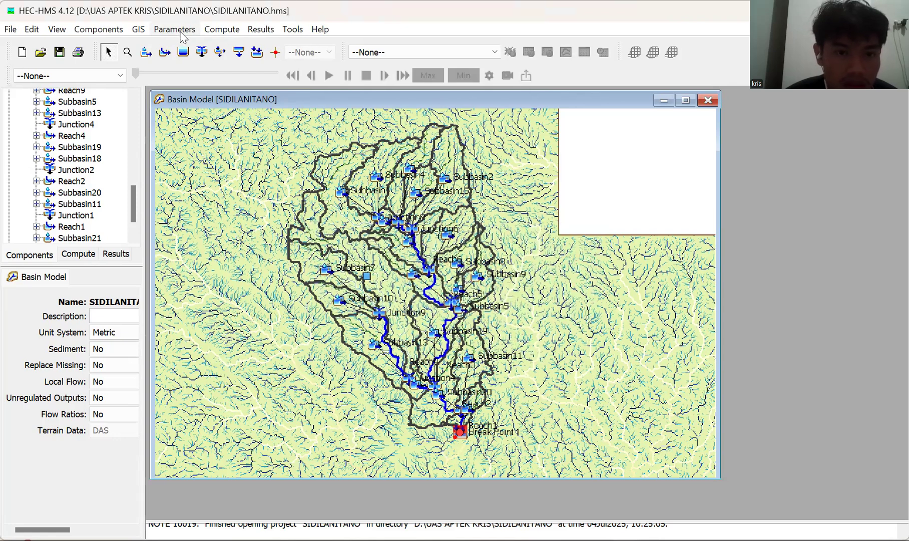
# Open the Deficit and Constant loss parameters for the subbasins of the SIDILANITANO basin model.
pyautogui.click(175, 29)
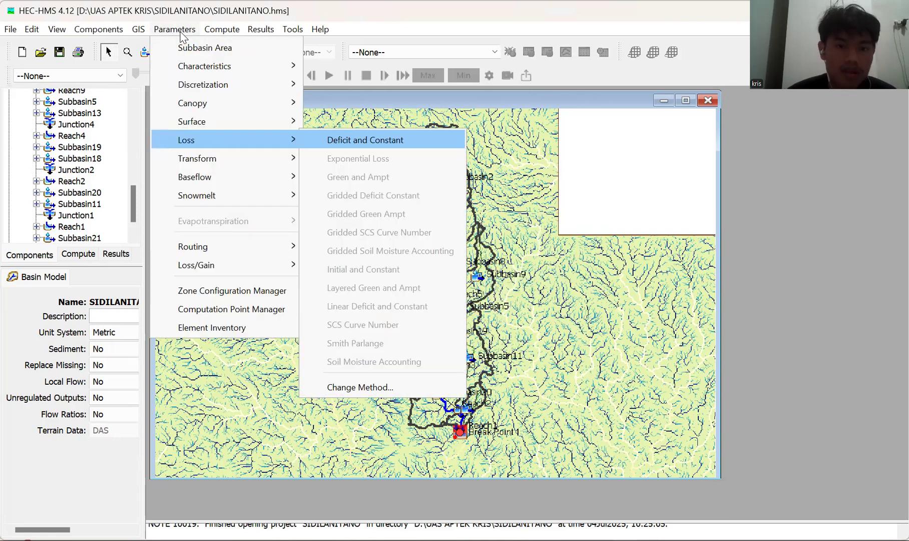
pyautogui.click(182, 35)
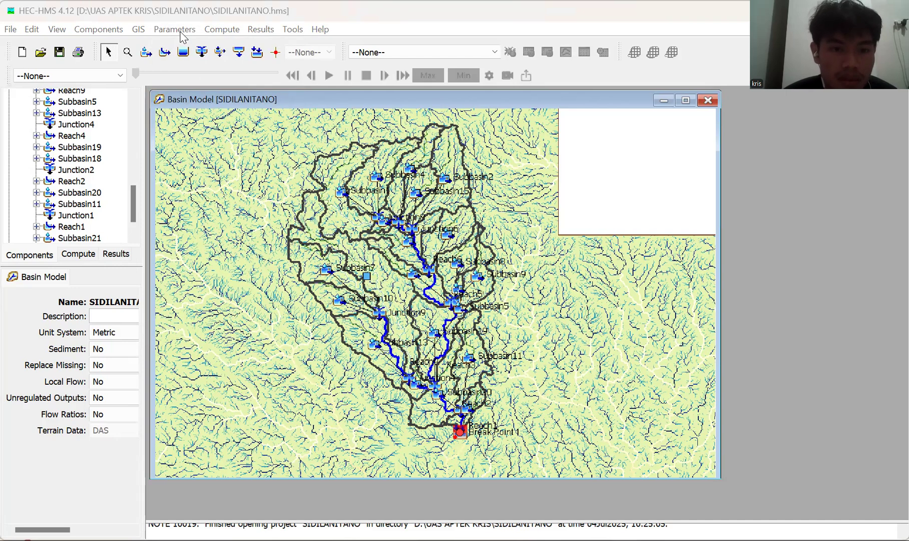
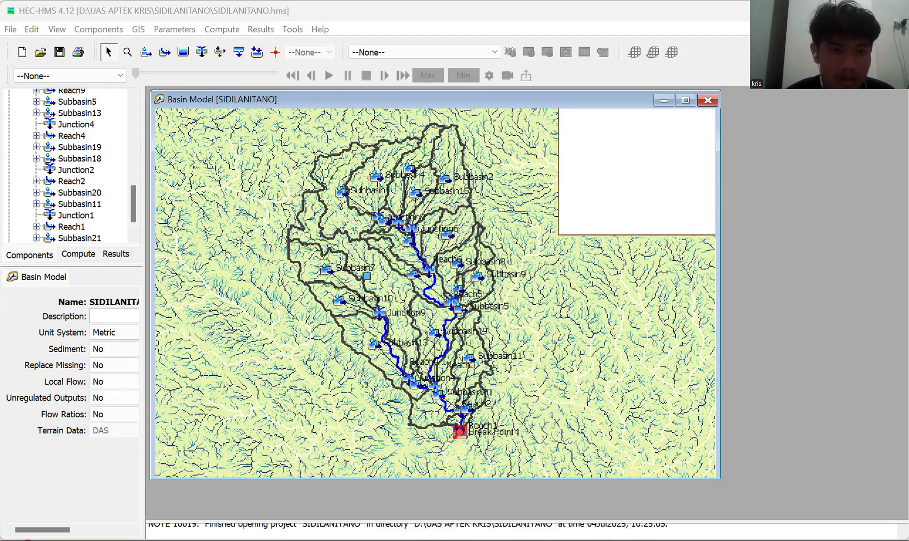
pyautogui.click(174, 30)
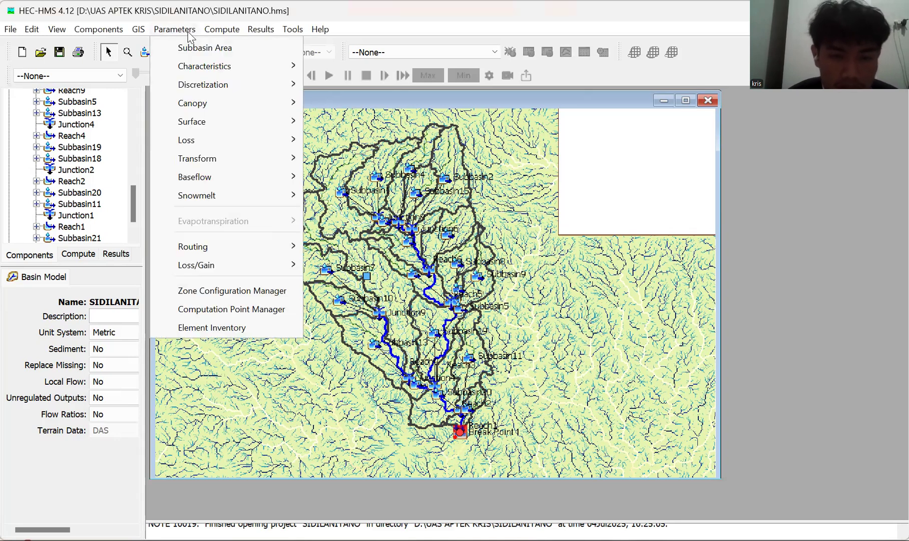
pyautogui.press('Down')
pyautogui.press('Down')
pyautogui.press('Down')
pyautogui.press('Down')
pyautogui.press('Down')
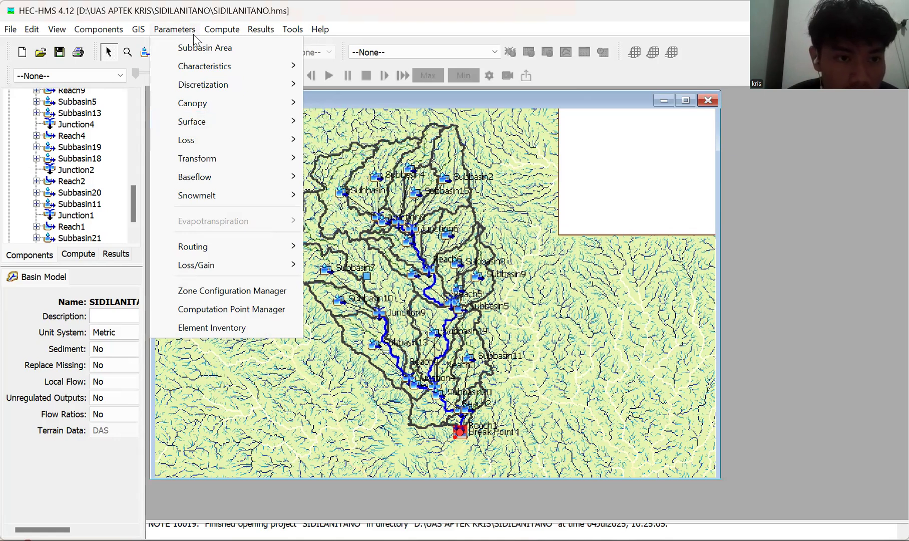
pyautogui.press('Down')
pyautogui.press('Down')
pyautogui.press('Down')
pyautogui.press('Down')
pyautogui.press('Down')
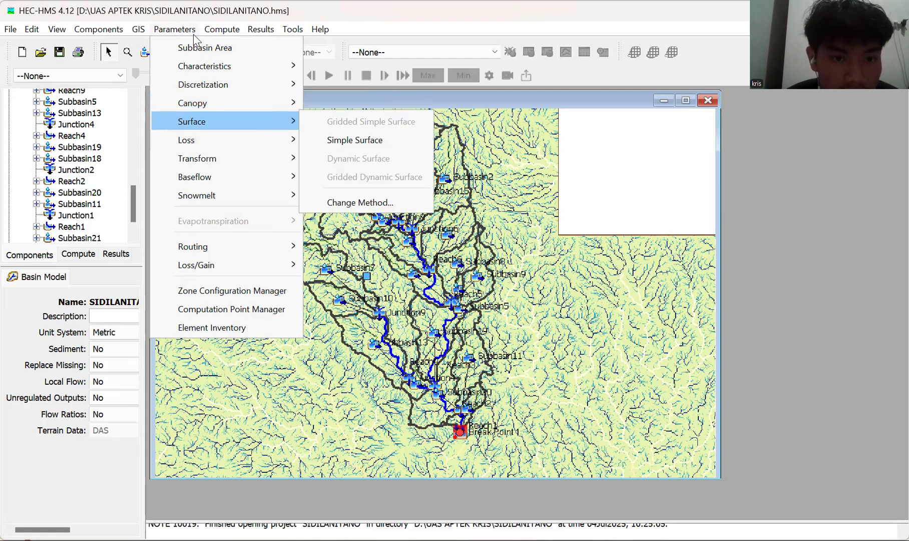
pyautogui.click(194, 34)
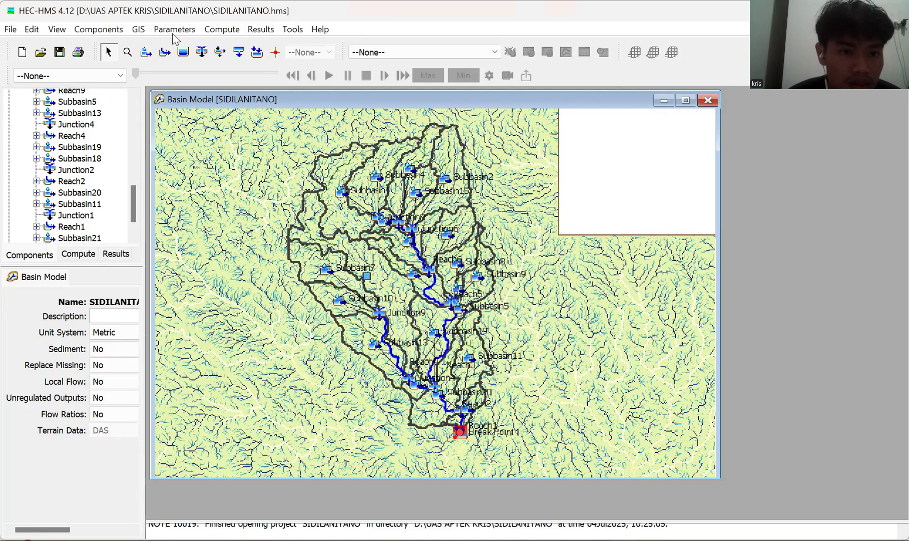
# Reopen the Deficit and Constant loss parameters for the subbasins of the SIDILANITANO basin model.
pyautogui.click(173, 34)
pyautogui.press('Down')
pyautogui.press('Down')
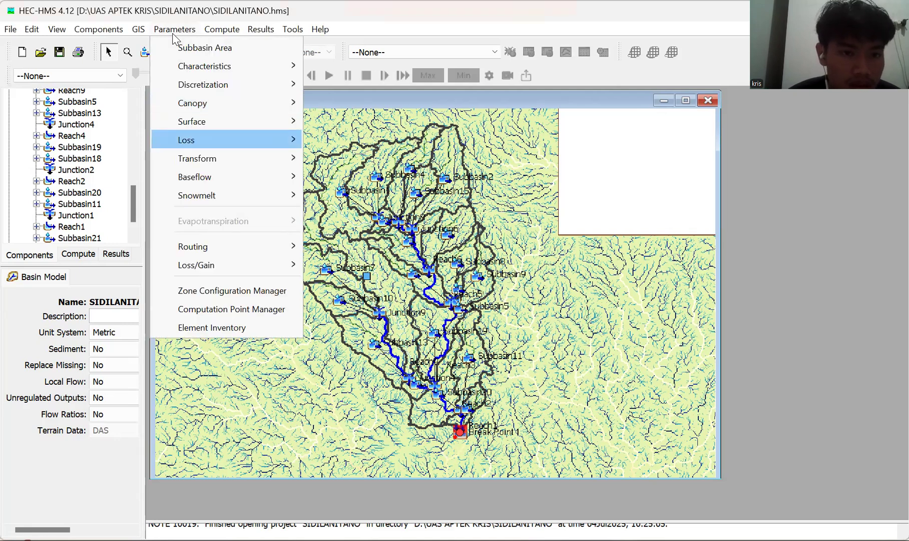
pyautogui.press('Right')
pyautogui.press('Right')
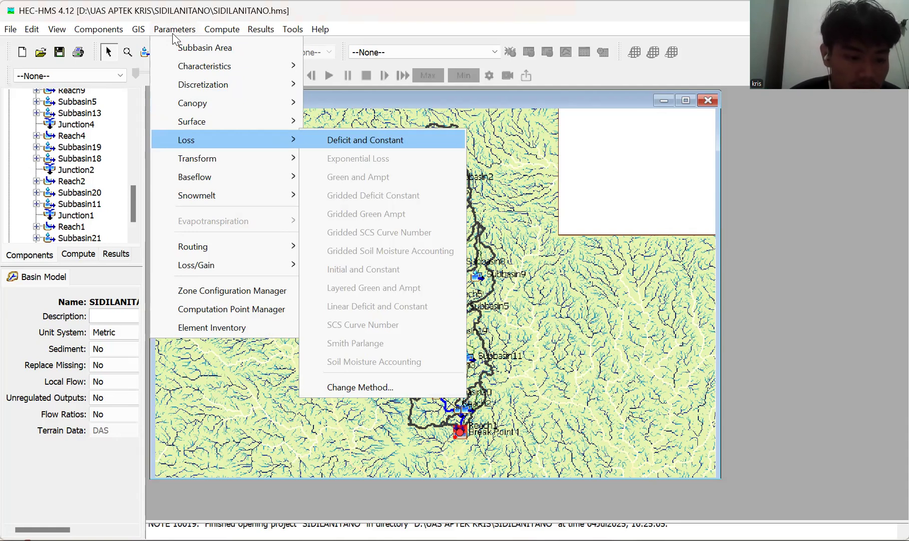
pyautogui.press('Return')
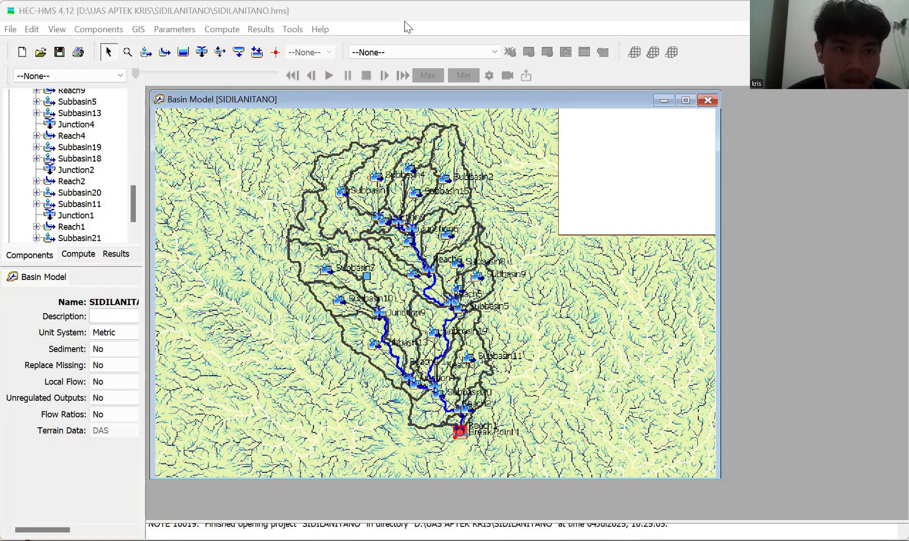
pyautogui.click(190, 35)
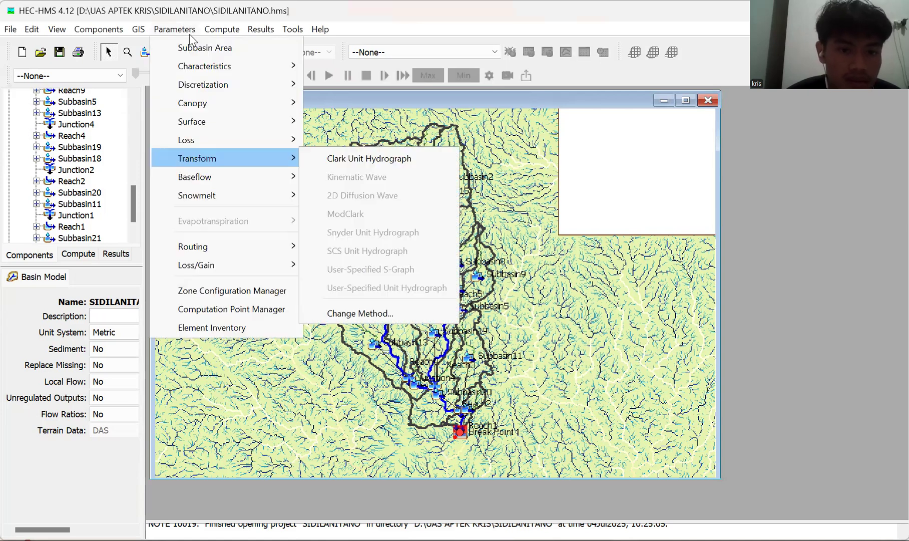
pyautogui.press('Right')
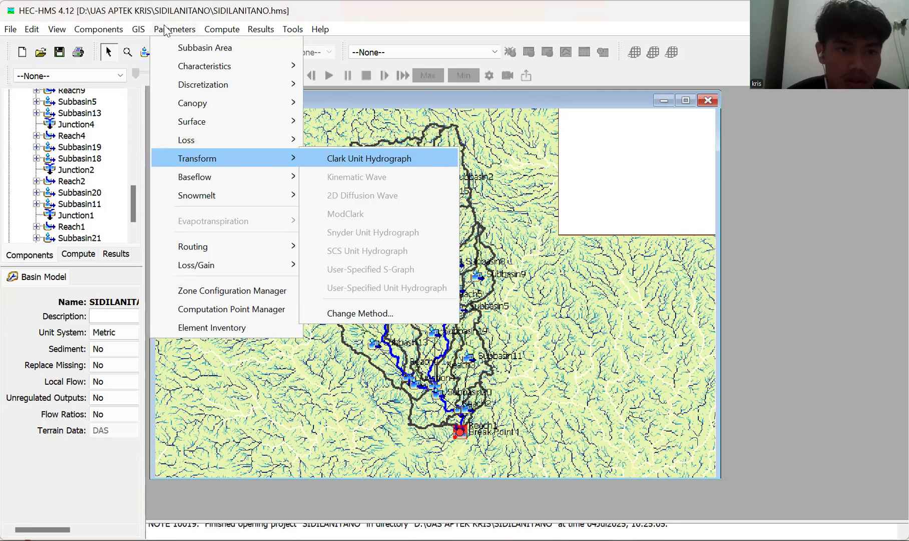
pyautogui.click(166, 31)
# Change the baseflow method for all subbasins to Linear Reservoir.
pyautogui.click(167, 31)
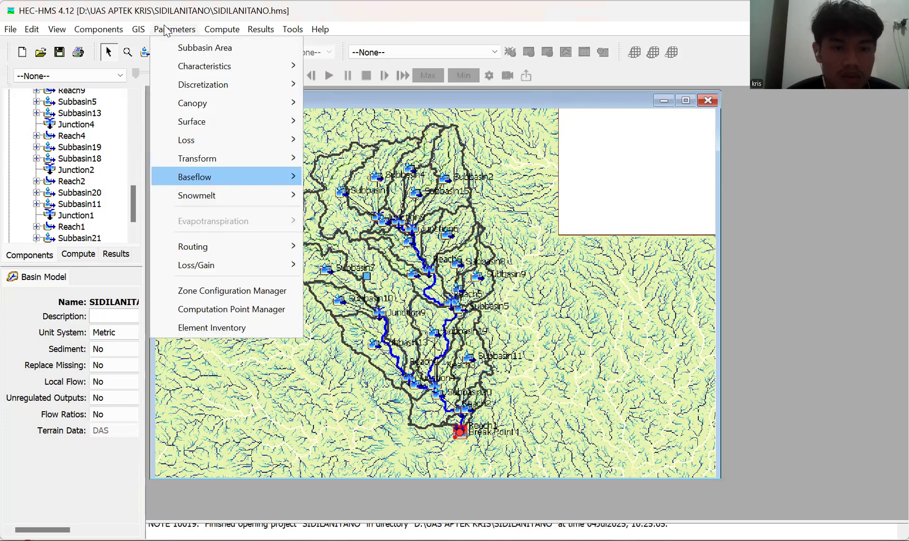
pyautogui.press('Down')
pyautogui.press('Down')
pyautogui.press('Up')
pyautogui.press('Up')
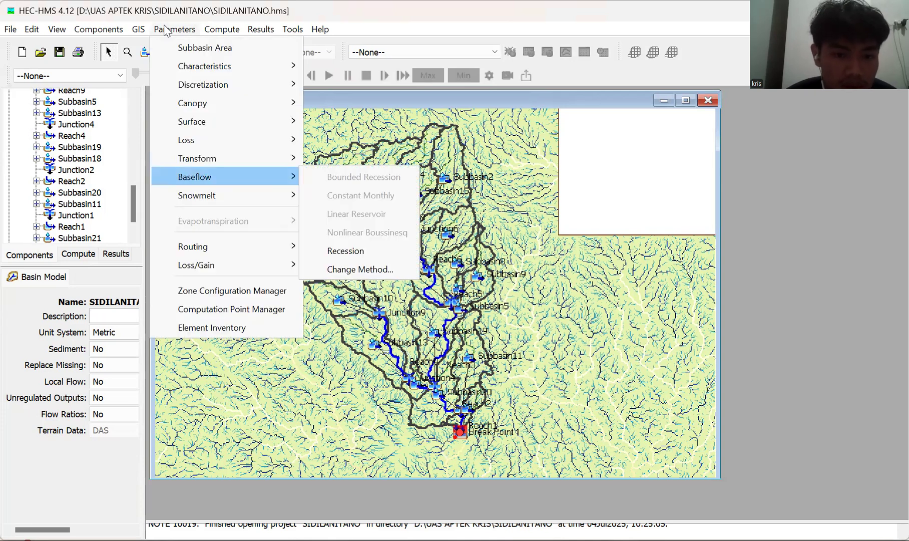
pyautogui.press('Left')
pyautogui.press('Right')
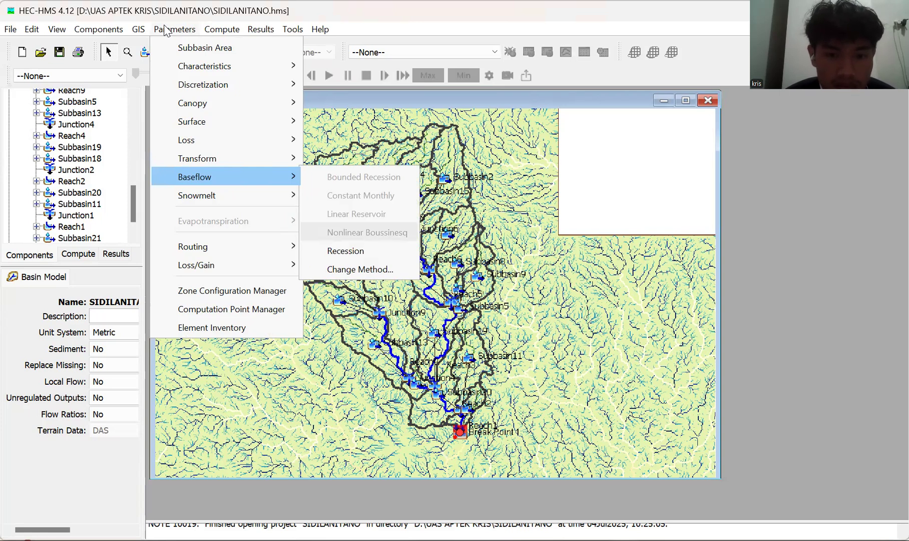
pyautogui.press('Down')
pyautogui.press('Down')
pyautogui.press('Return')
pyautogui.click(473, 269)
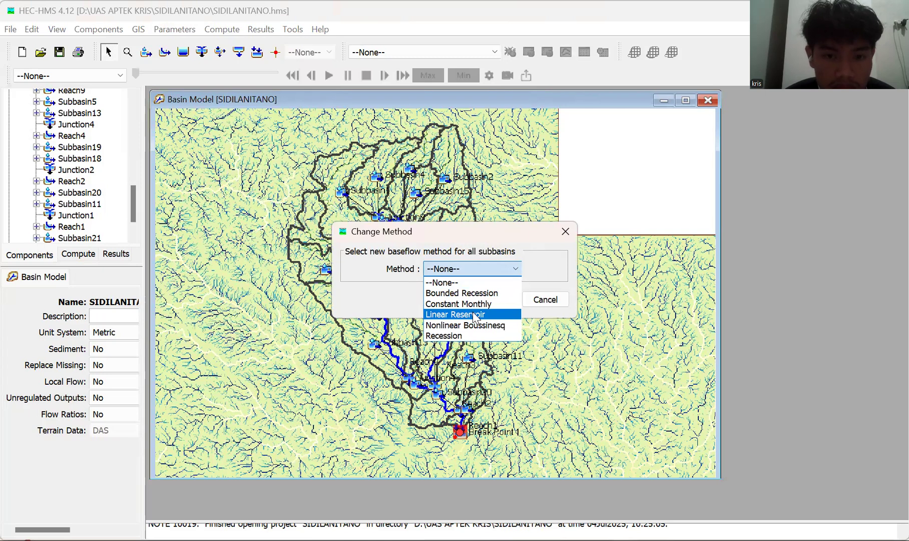
pyautogui.click(474, 314)
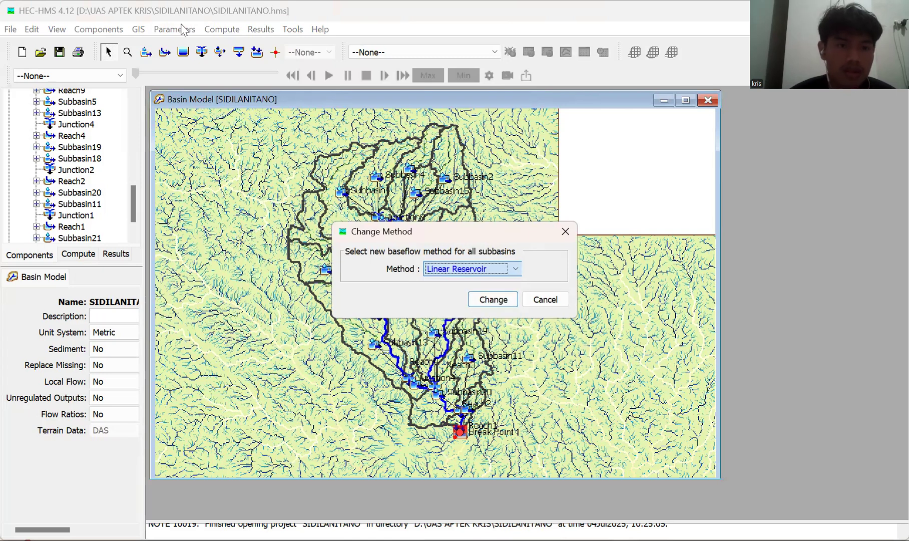
pyautogui.press('Return')
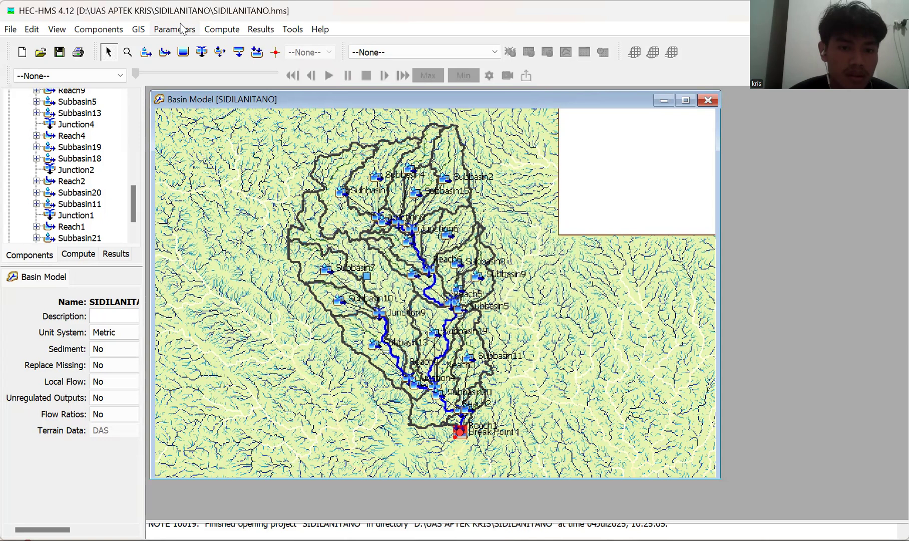
# Check that Linear Reservoir is available among the baseflow parameters of the subbasins.
pyautogui.click(181, 29)
pyautogui.press('Down')
pyautogui.press('Down')
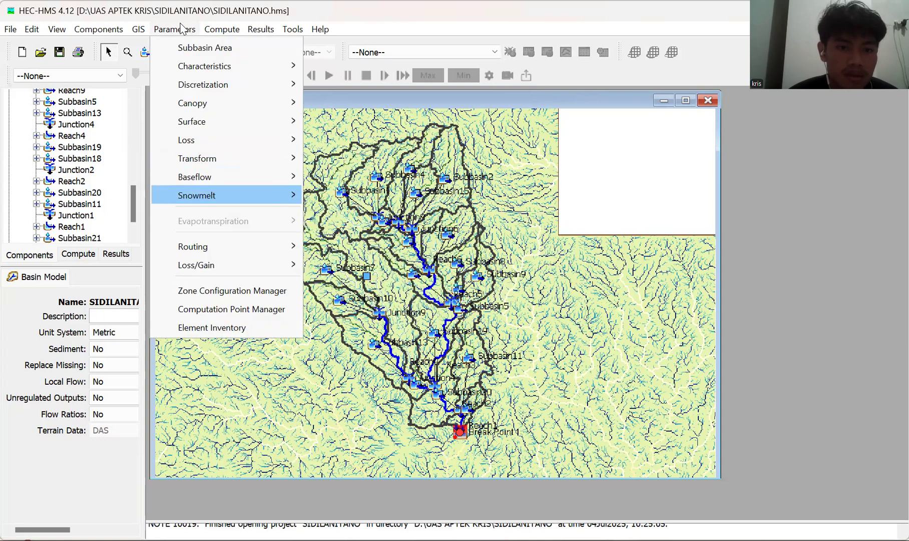
pyautogui.press('Up')
pyautogui.press('Right')
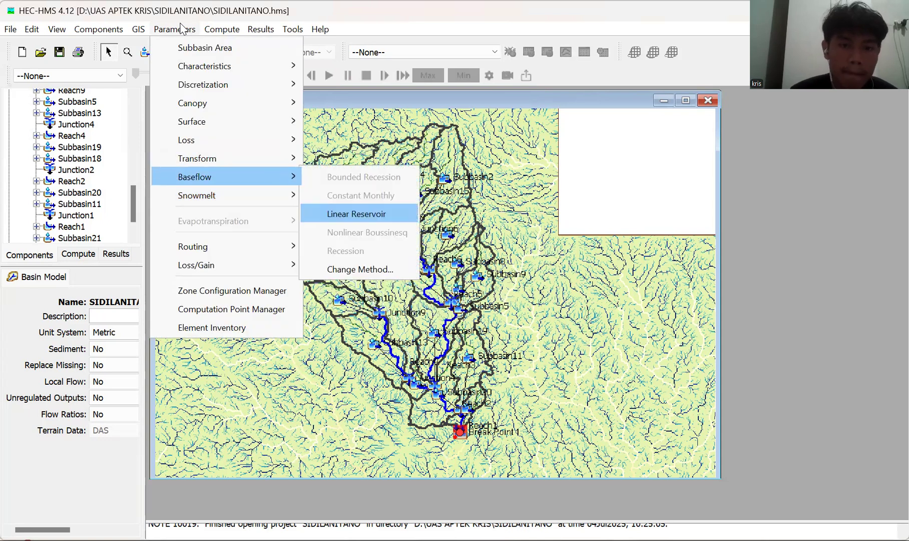
pyautogui.press('Escape')
pyautogui.press('Escape')
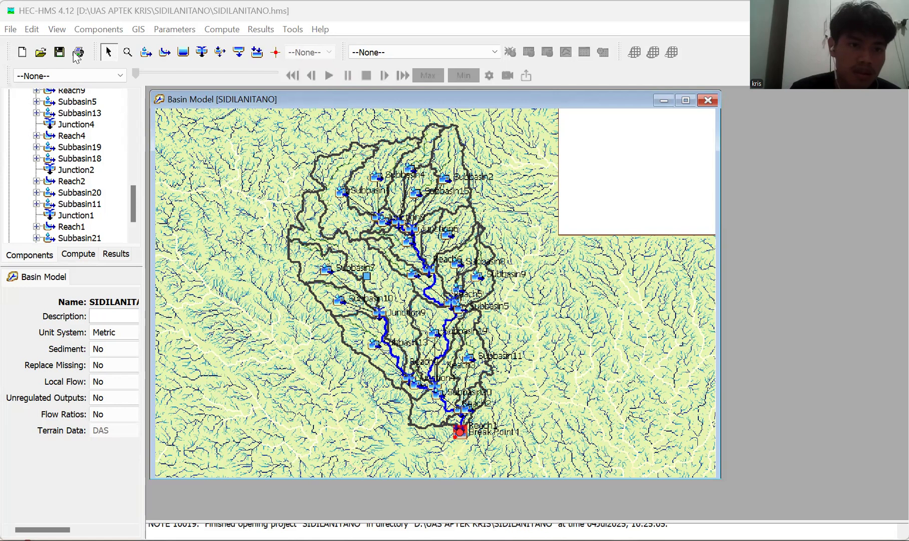
pyautogui.click(168, 31)
pyautogui.press('Down')
pyautogui.press('Down')
pyautogui.press('Down')
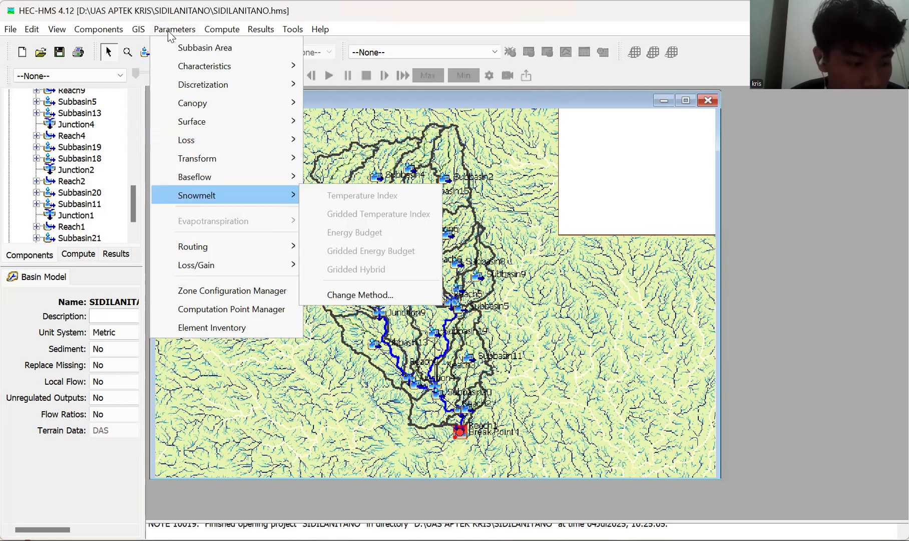
pyautogui.press('Up')
pyautogui.press('Up')
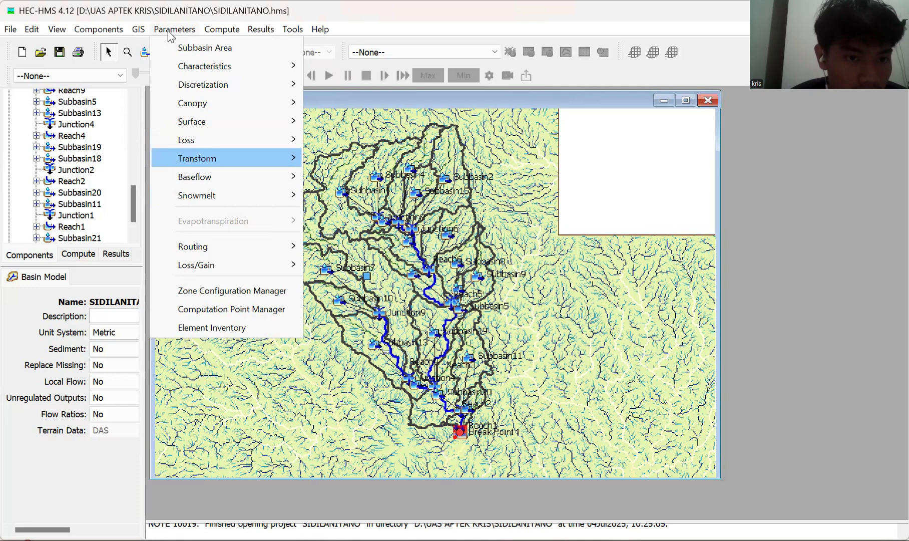
pyautogui.press('Up')
pyautogui.press('Up')
pyautogui.press('Up')
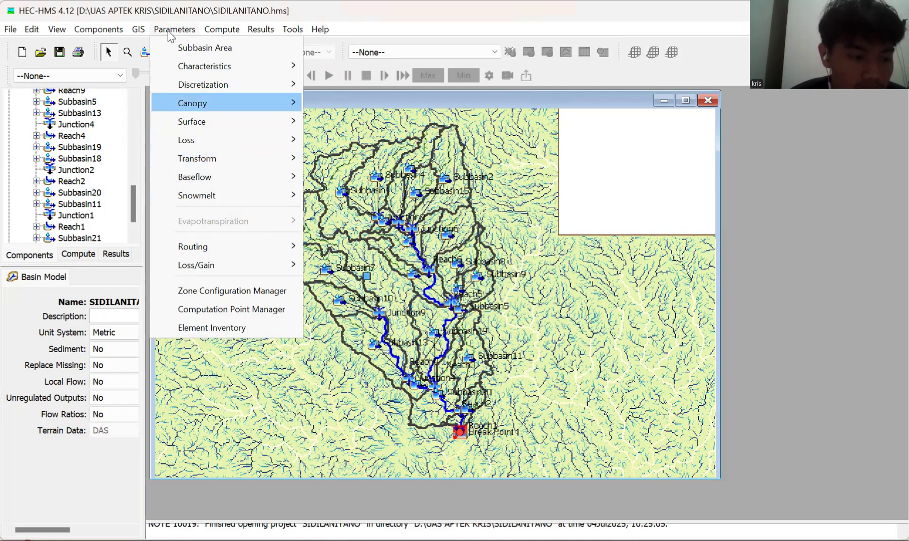
pyautogui.press('Up')
pyautogui.press('Up')
pyautogui.press('Up')
pyautogui.press('Up')
pyautogui.press('Up')
pyautogui.press('Up')
pyautogui.press('Up')
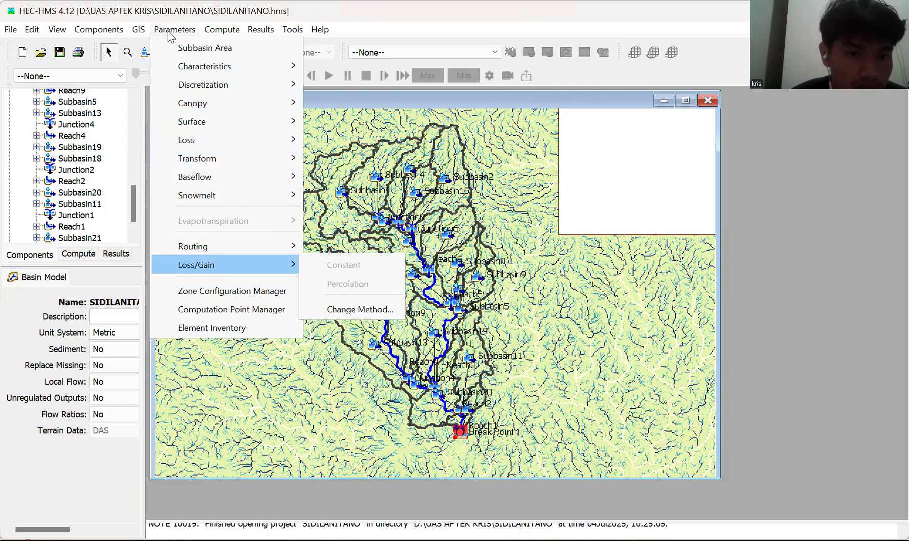
pyautogui.click(215, 31)
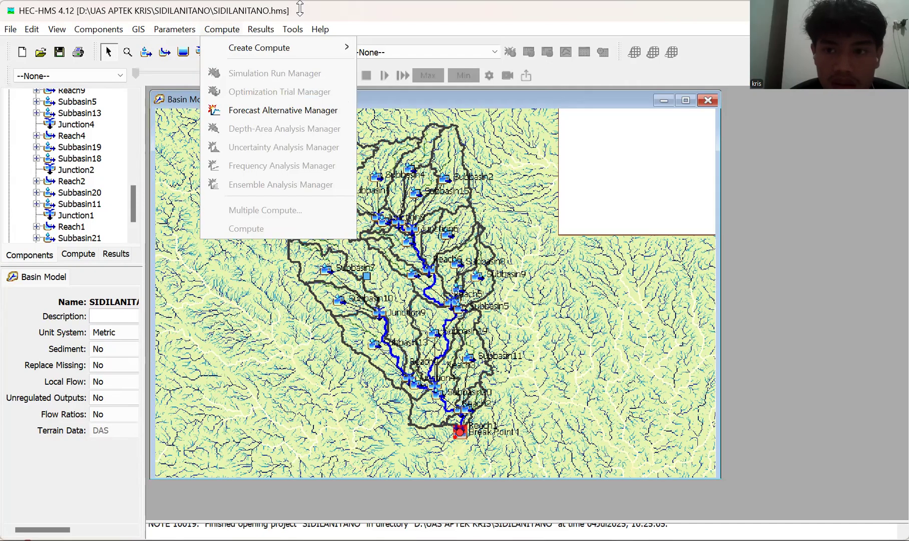
pyautogui.click(299, 8)
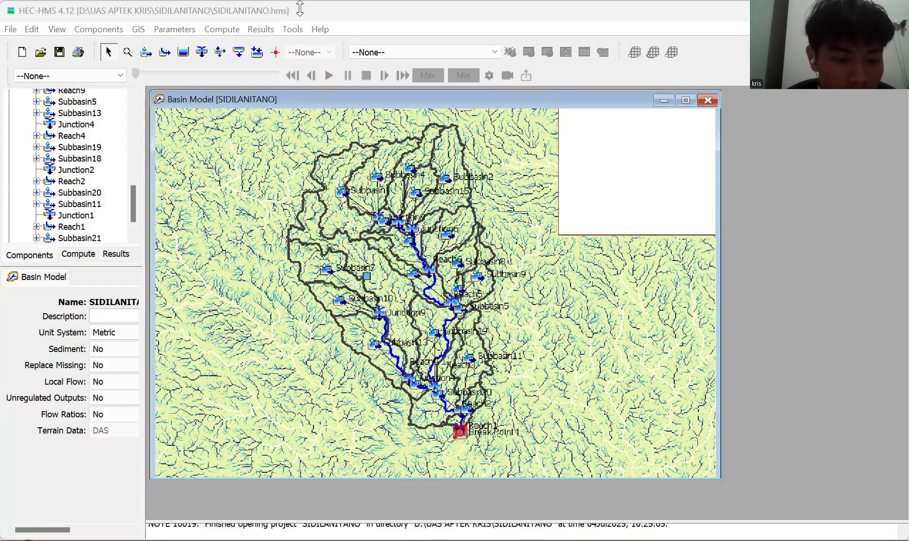
pyautogui.click(175, 30)
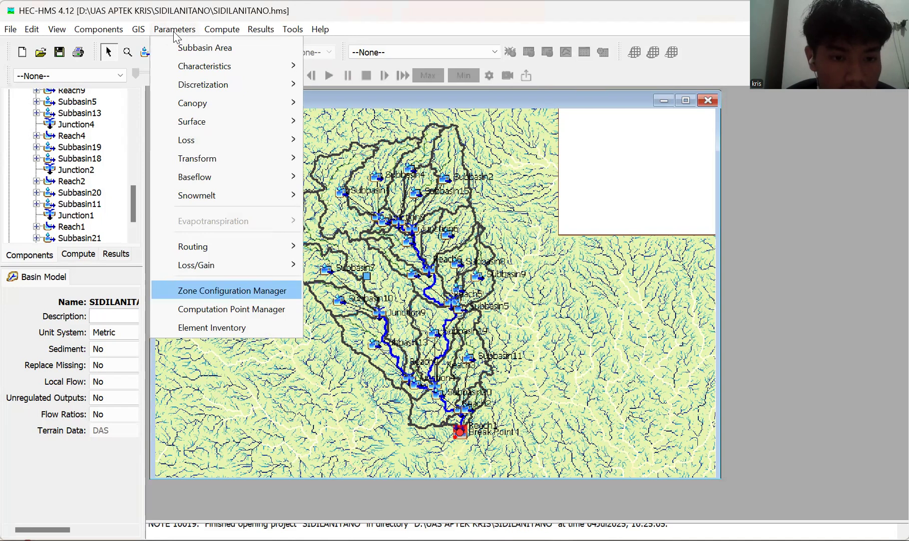
pyautogui.moveTo(196, 265)
pyautogui.press('Up')
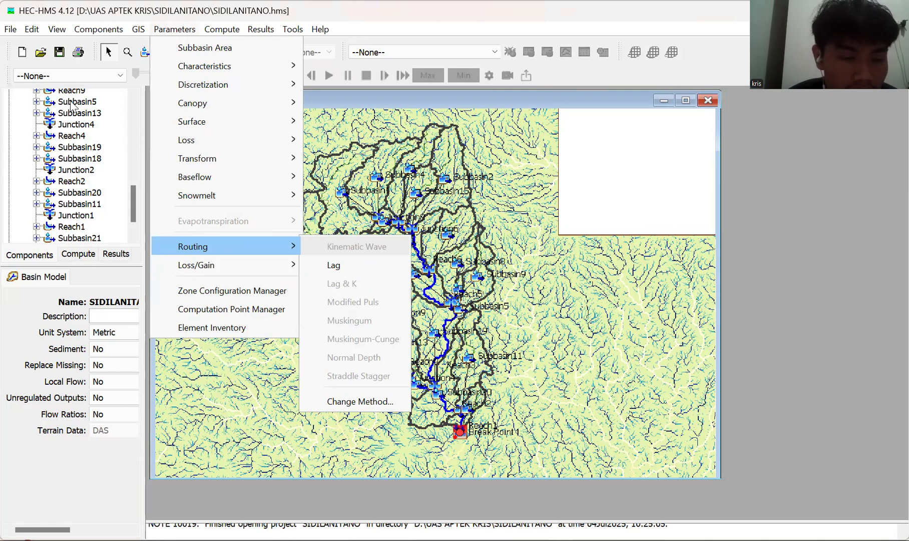
pyautogui.scroll(1, 72, 105)
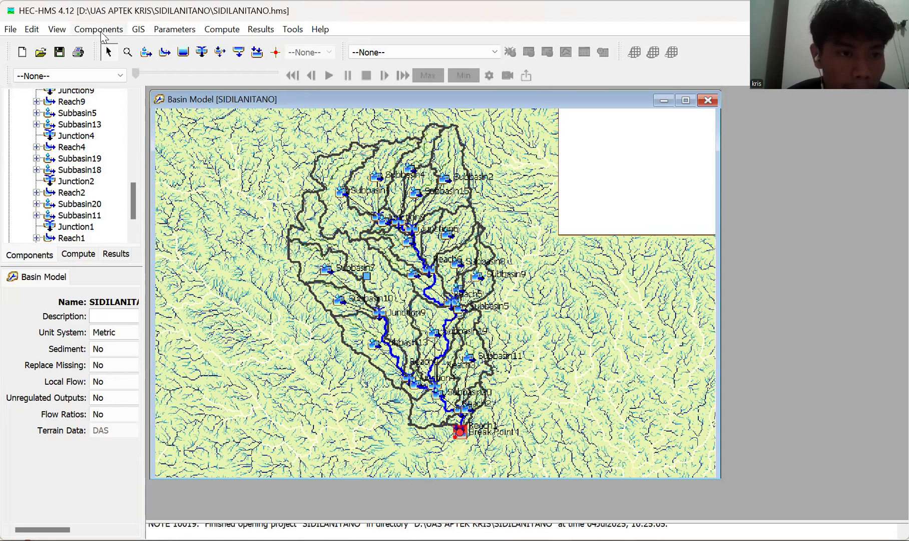
# Create a new meteorologic model named KETERSEDIAAN AIR.
pyautogui.click(101, 31)
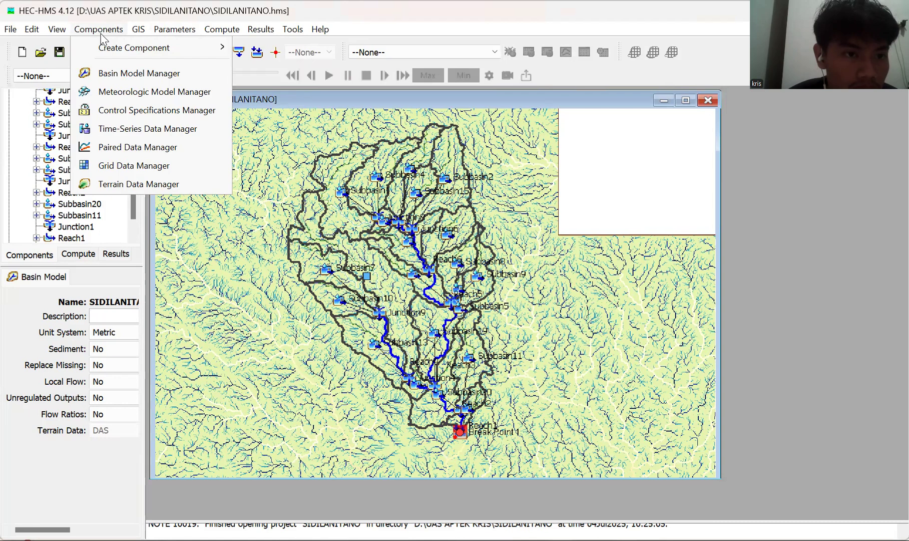
pyautogui.press('Down')
pyautogui.press('Down')
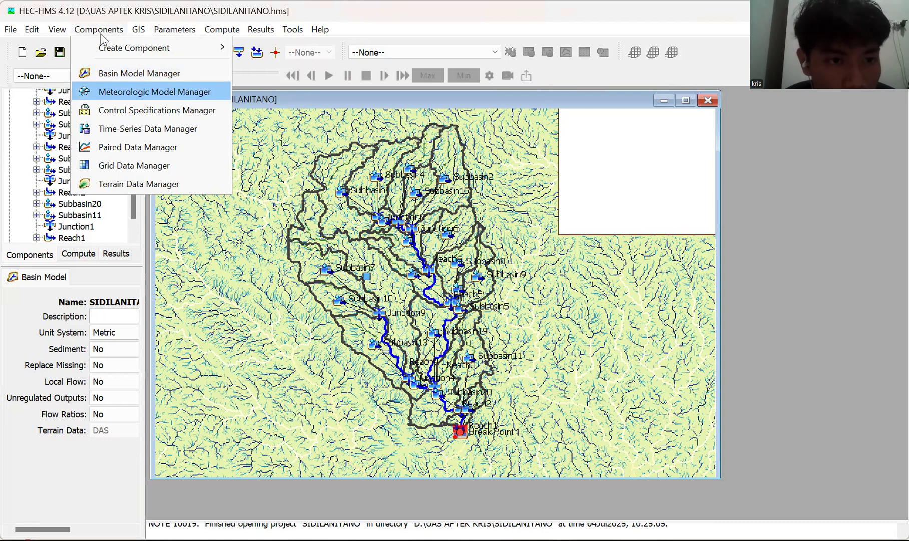
pyautogui.press('Return')
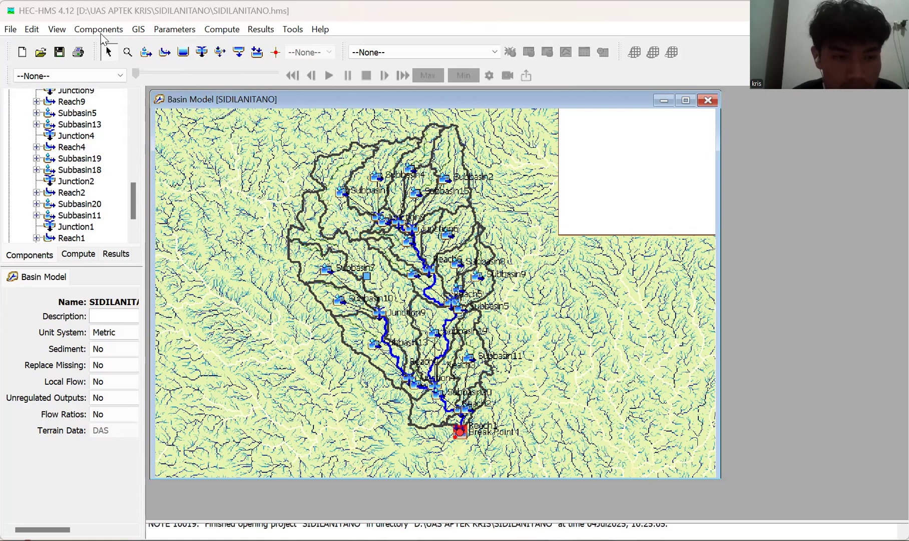
pyautogui.press('Return')
pyautogui.press('BackSpace')
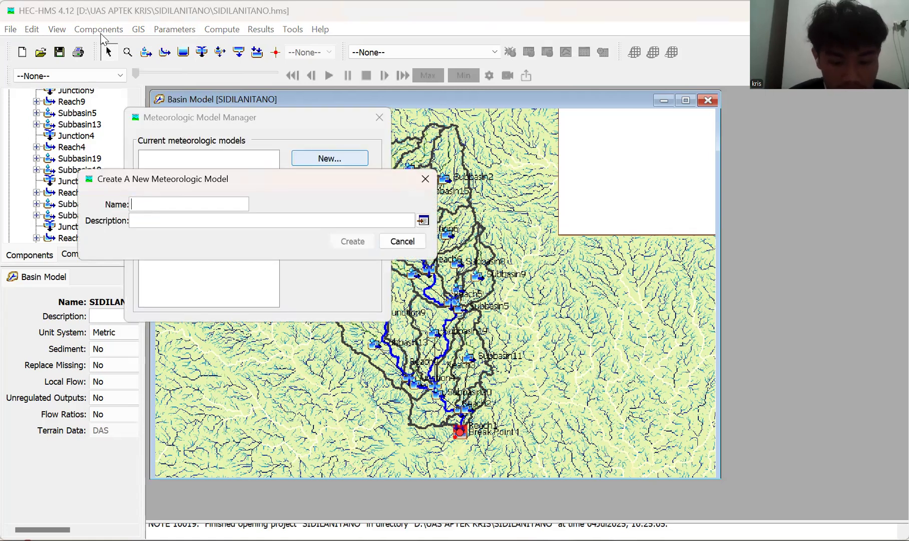
pyautogui.write('KETERSEDIAAN A')
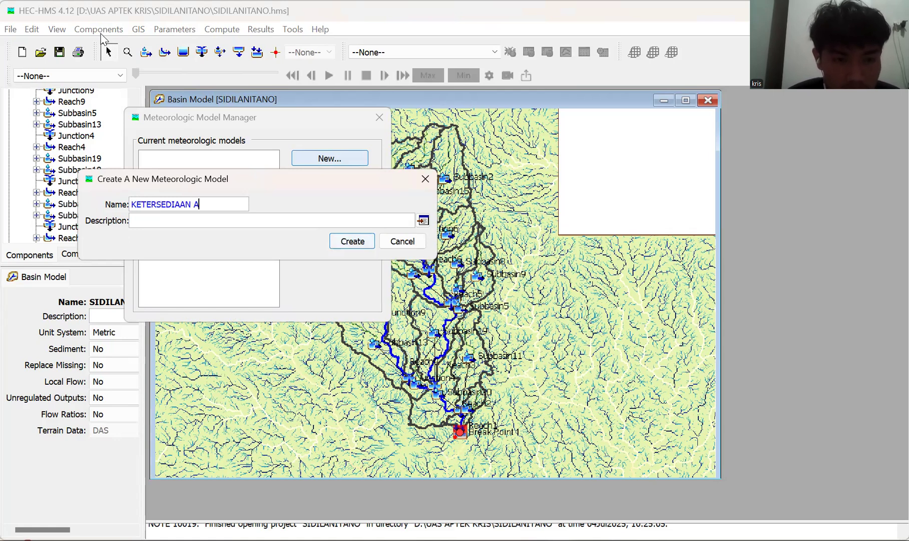
pyautogui.write('IR')
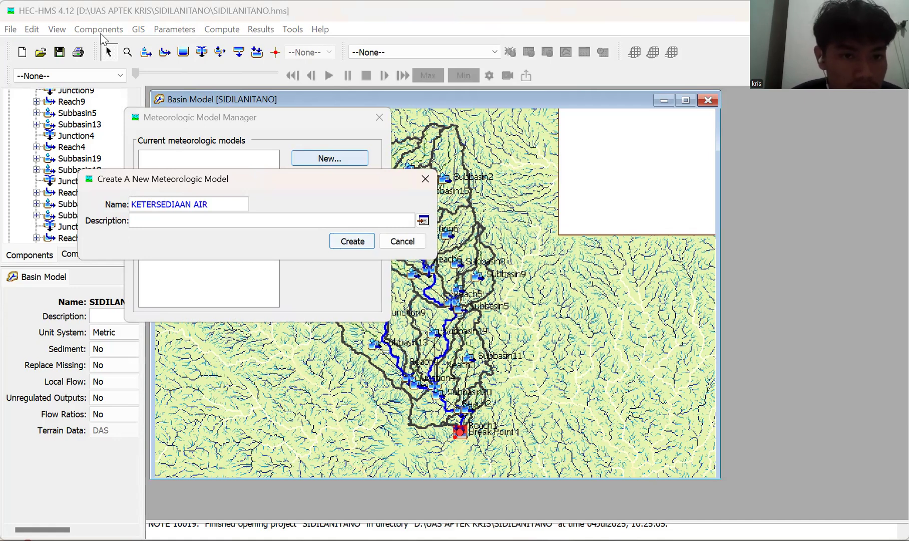
pyautogui.press('Return')
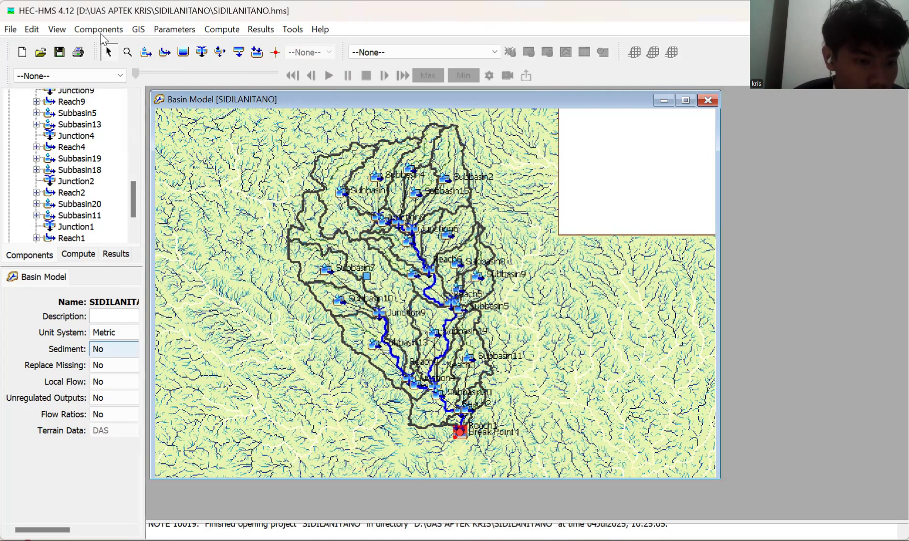
pyautogui.click(114, 349)
pyautogui.click(114, 349)
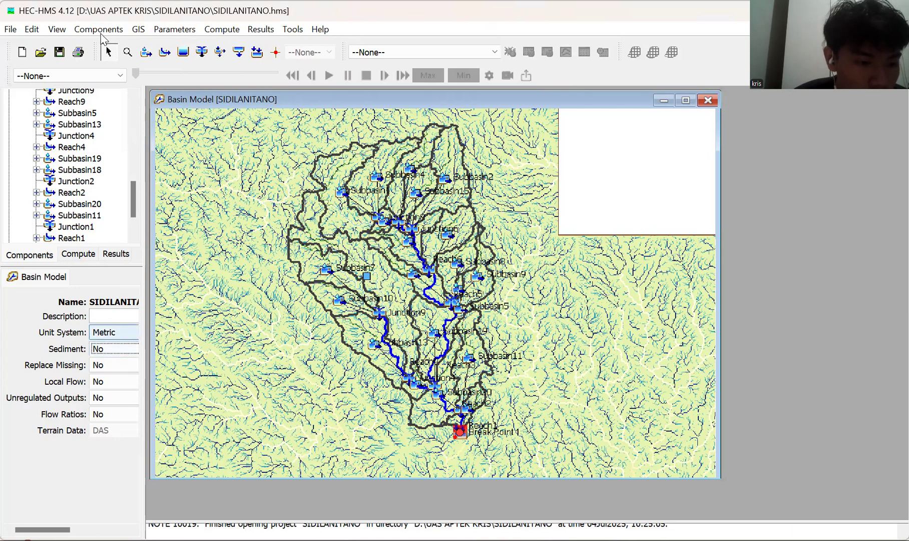
pyautogui.click(114, 414)
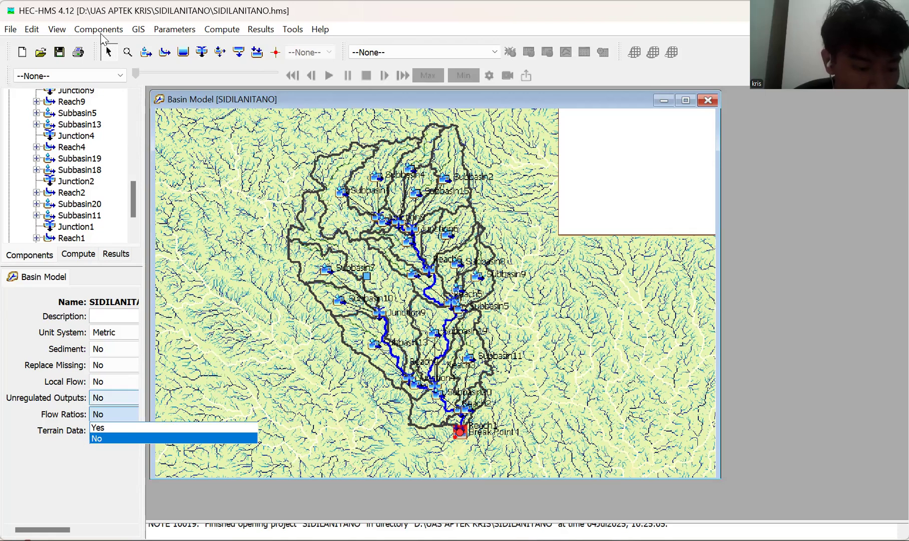
pyautogui.click(114, 397)
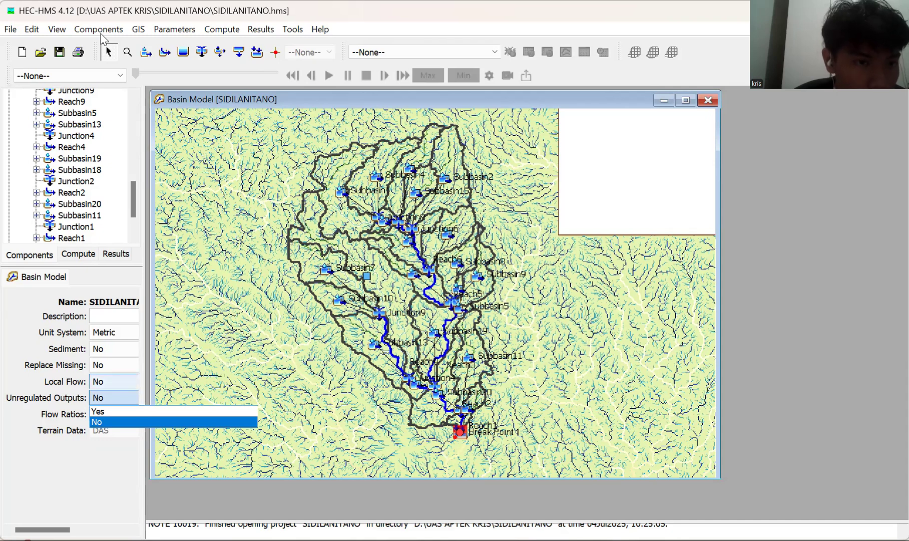
# Open the settings of the KETERSEDIAAN AIR meteorologic model.
pyautogui.moveTo(133, 199); pyautogui.dragTo(133, 122)
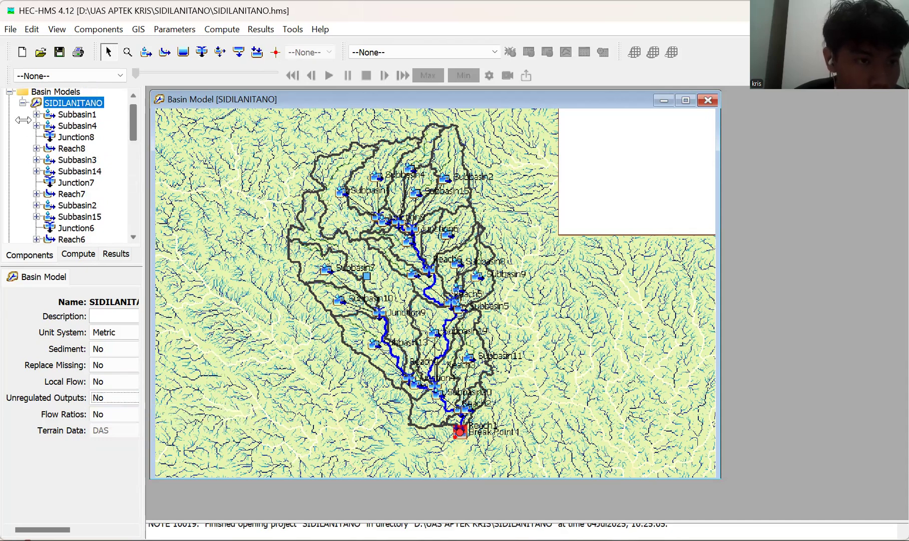
pyautogui.click(23, 103)
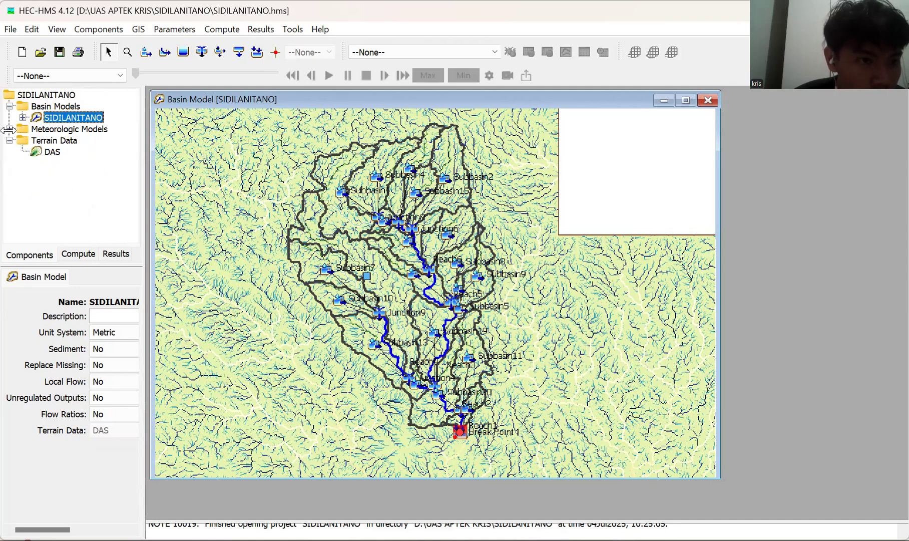
pyautogui.click(9, 129)
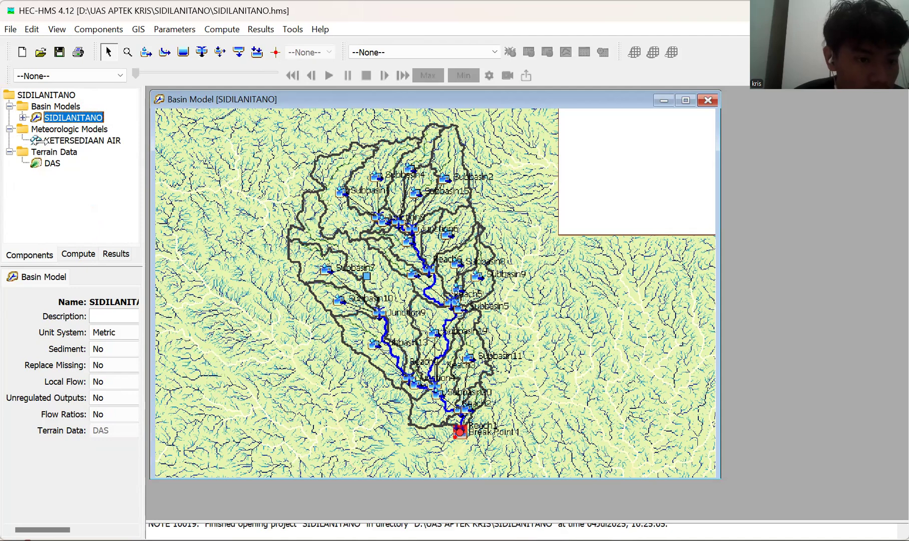
pyautogui.doubleClick(37, 141)
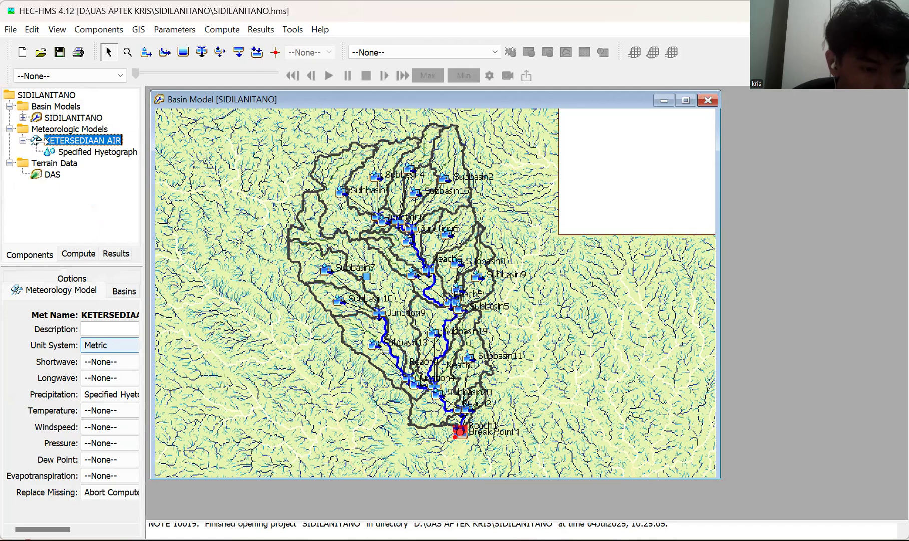
# Choose Specified Hyetograph as the precipitation method of the KETERSEDIAAN AIR meteorologic model.
pyautogui.click(110, 394)
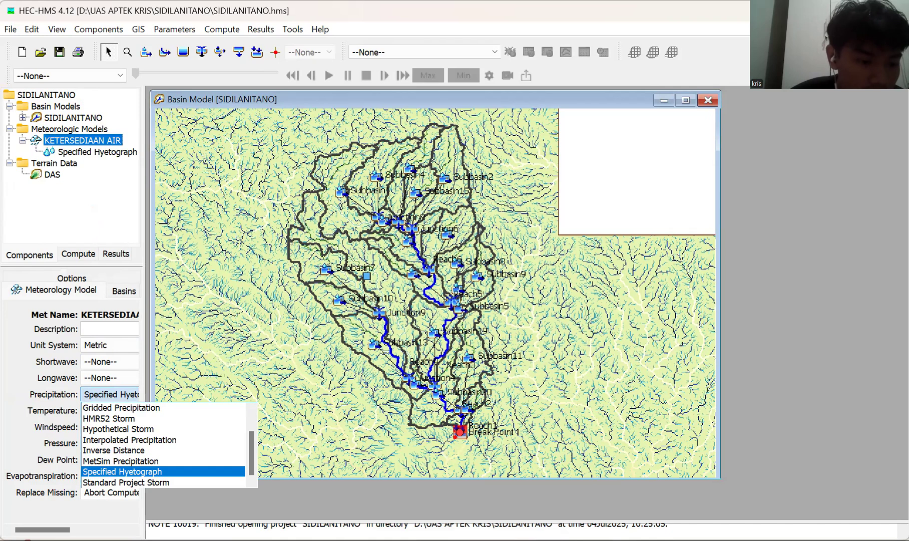
pyautogui.moveTo(42, 529); pyautogui.dragTo(58, 529)
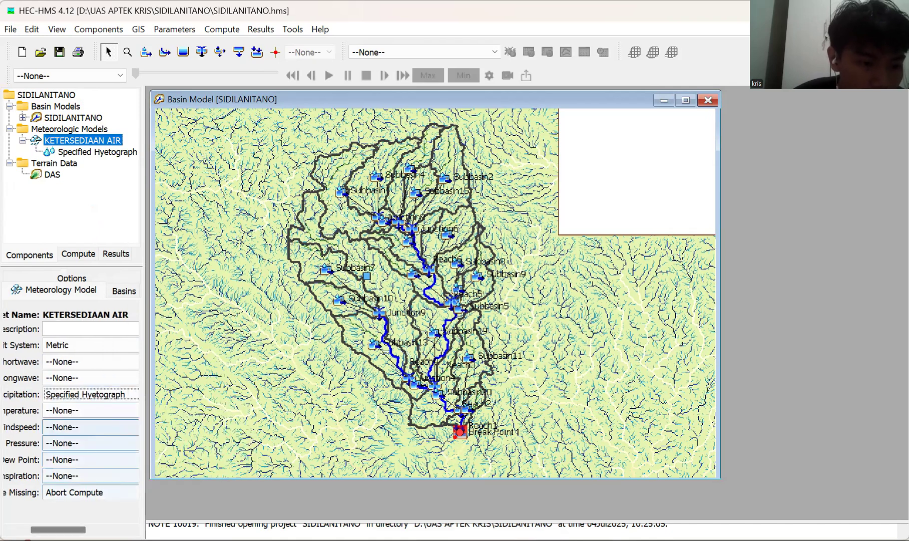
pyautogui.click(90, 395)
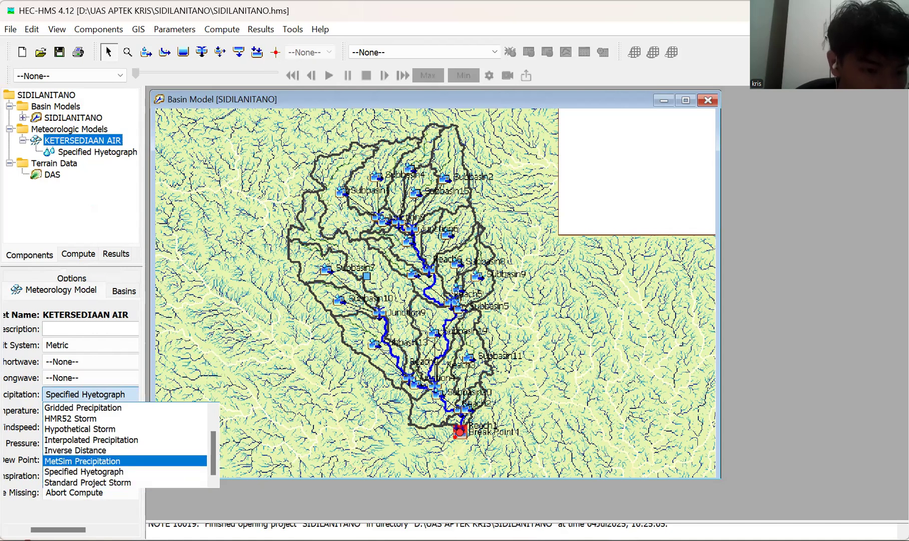
pyautogui.click(83, 471)
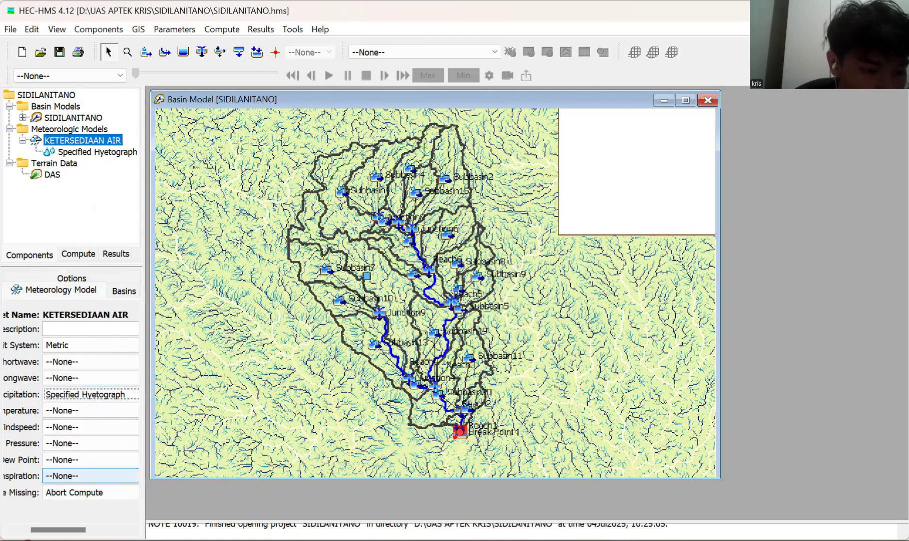
# Set the meteorologic model's evapotranspiration method to Specified Evapotranspiration and its missing-data replacement to Set To Default.
pyautogui.hscroll(-1, 75, 511)
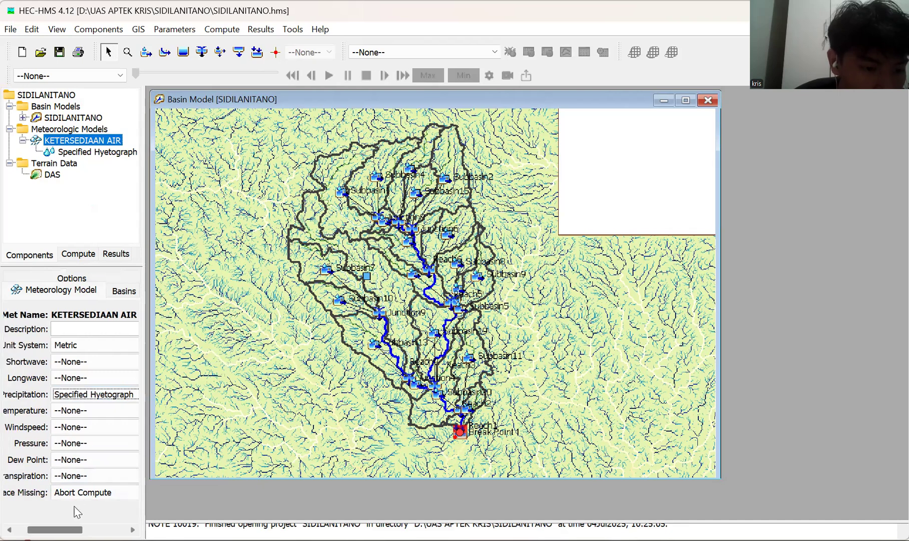
pyautogui.moveTo(74, 511); pyautogui.dragTo(64, 512)
pyautogui.click(98, 476)
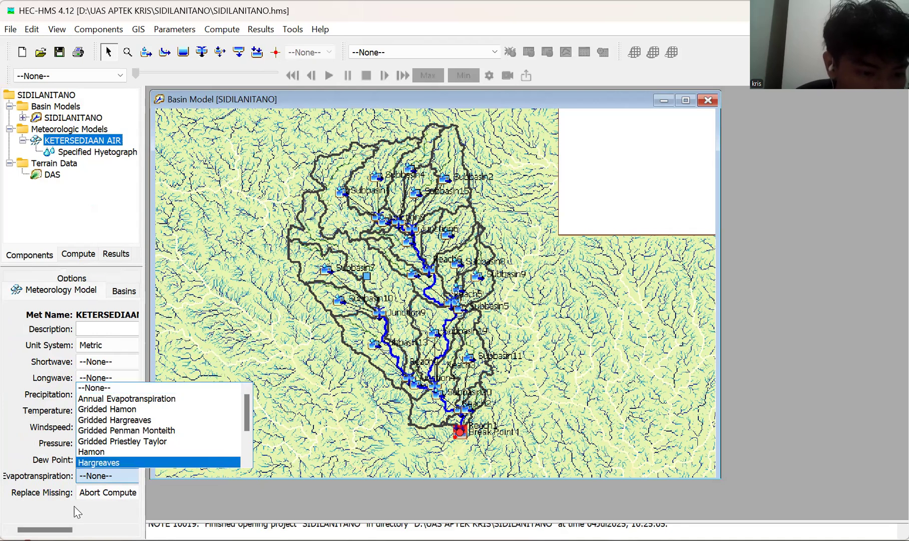
pyautogui.press('Up')
pyautogui.press('Up')
pyautogui.press('Up')
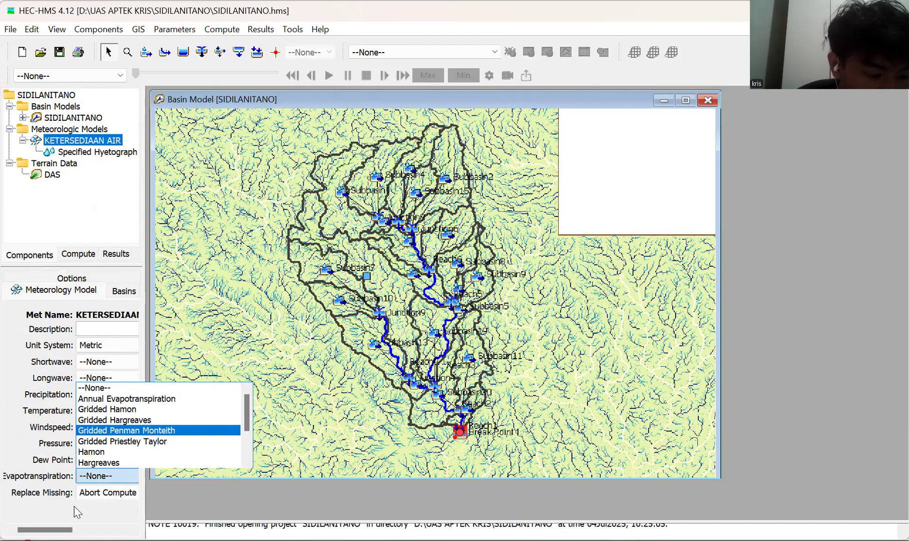
pyautogui.scroll(-2, 159, 430)
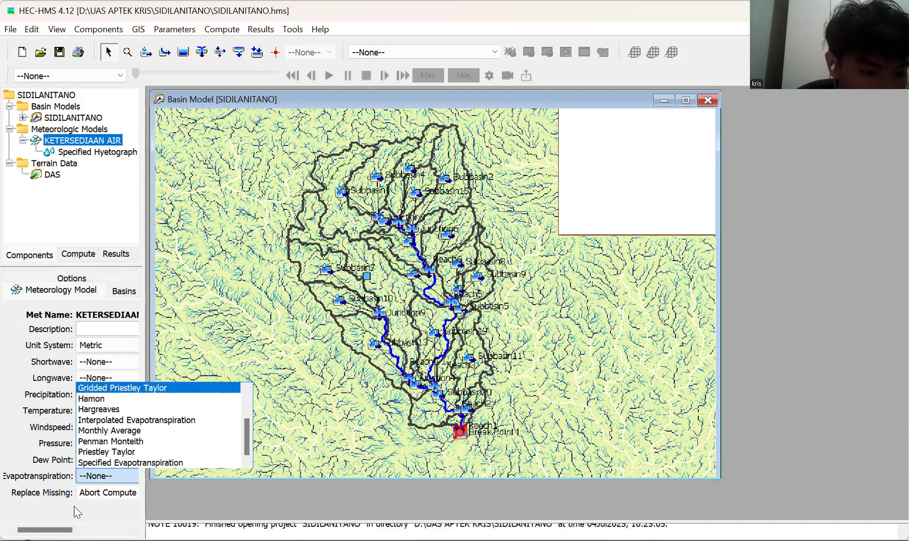
pyautogui.press('Down')
pyautogui.press('Down')
pyautogui.press('Down')
pyautogui.press('Down')
pyautogui.press('Down')
pyautogui.press('Down')
pyautogui.press('Down')
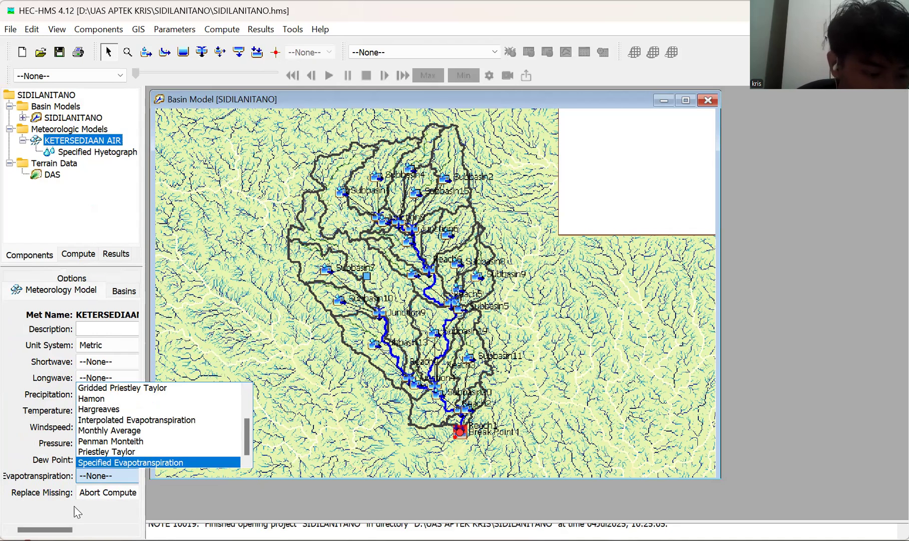
pyautogui.press('Return')
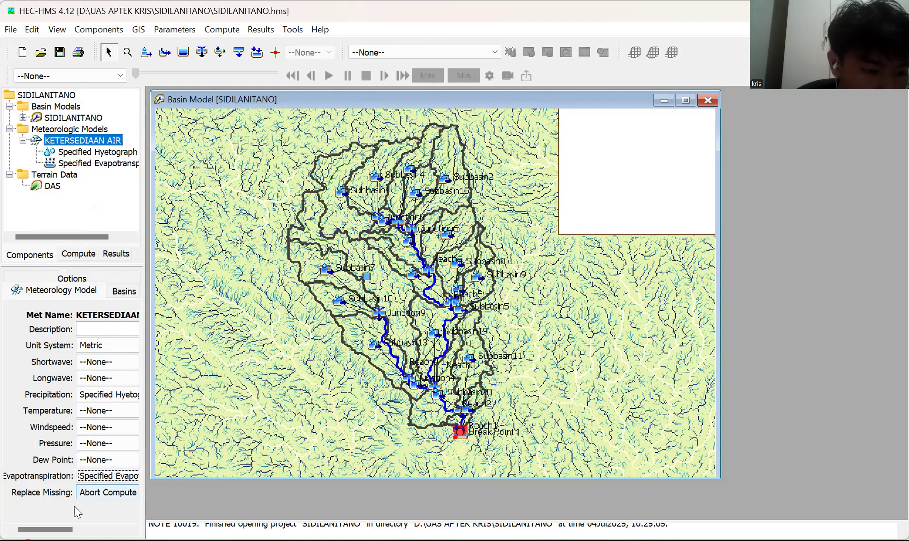
pyautogui.click(100, 492)
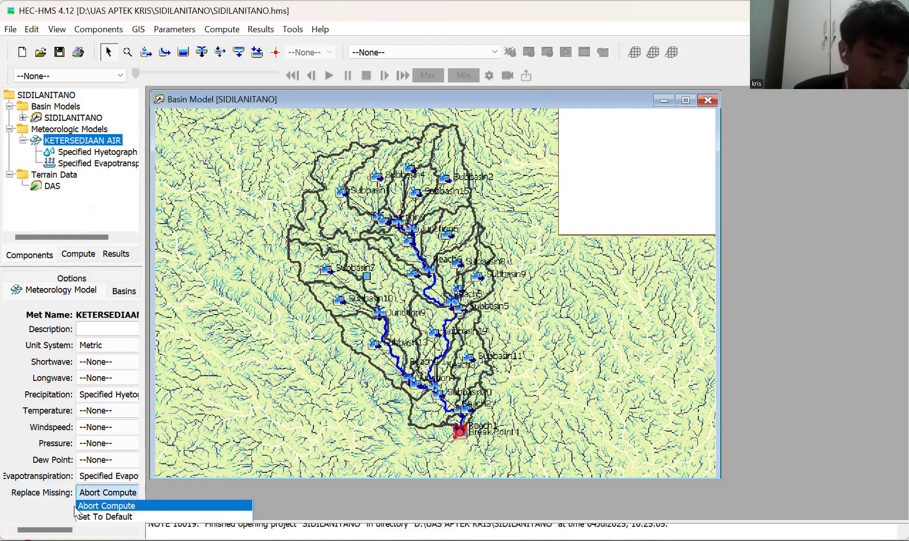
pyautogui.click(76, 515)
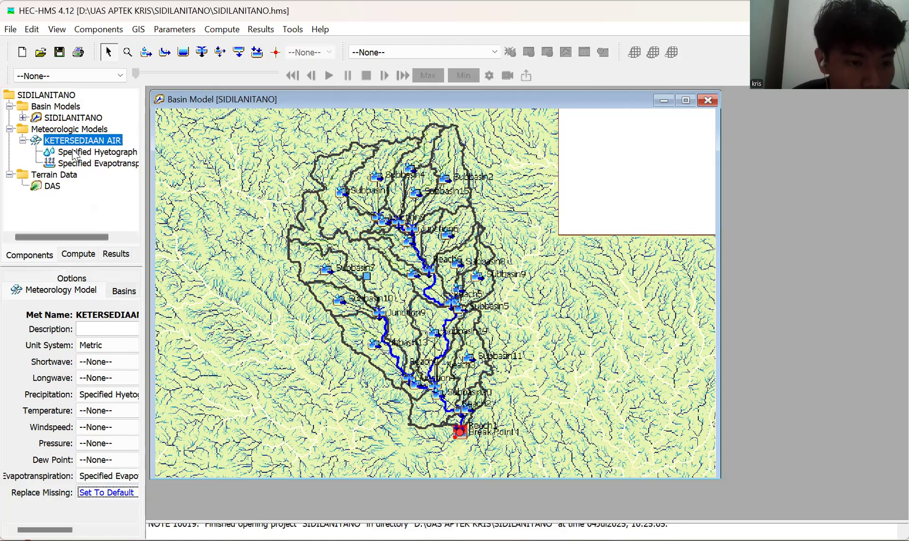
# Include the subbasins of the SIDILANITANO basin model in the KETERSEDIAAN AIR meteorologic model and save the project.
pyautogui.hotkey('ctrl', 'pagedown')
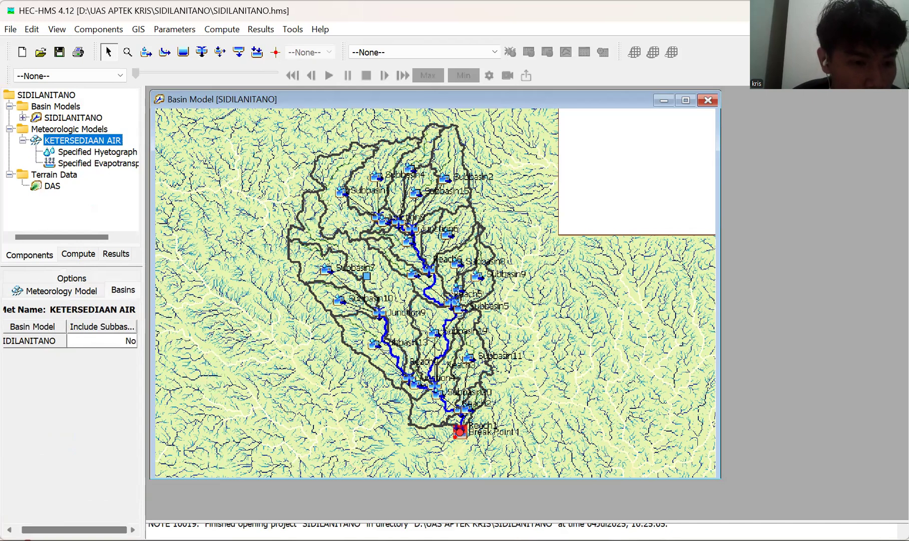
pyautogui.click(102, 340)
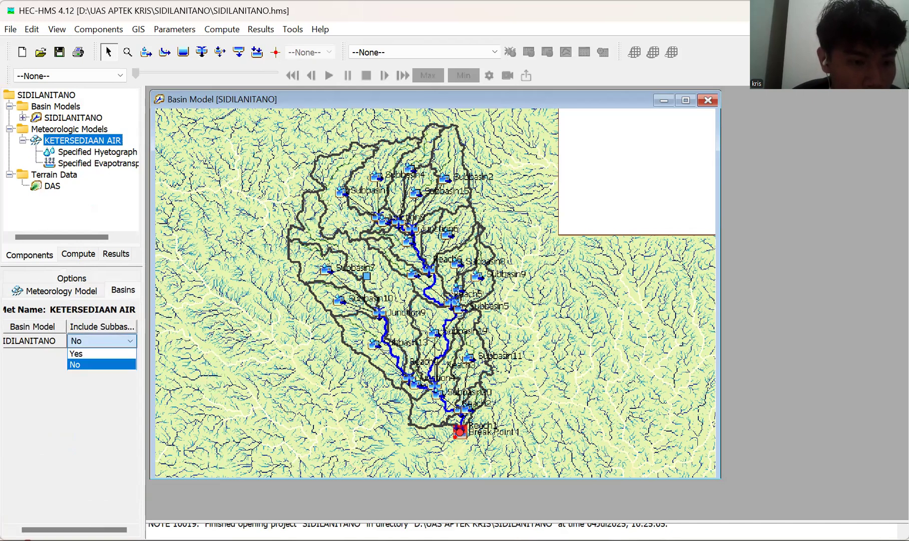
pyautogui.click(100, 362)
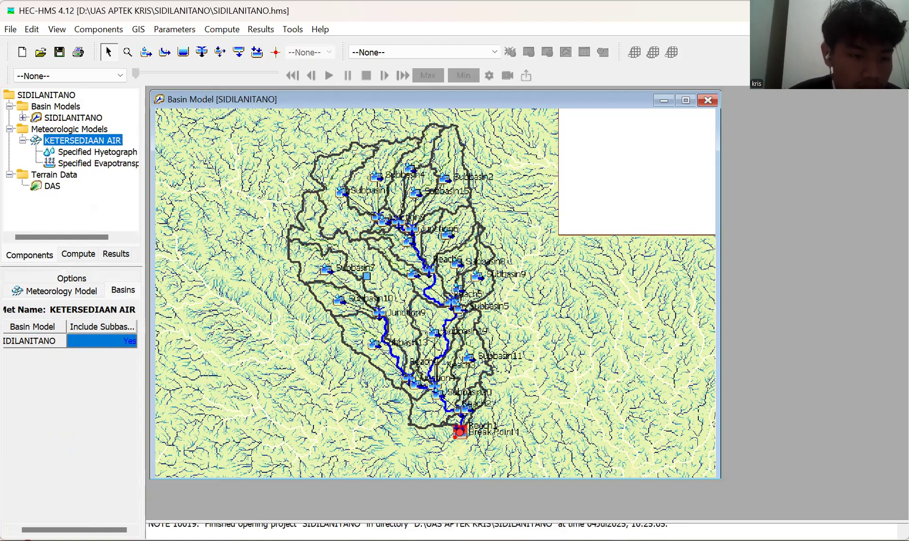
pyautogui.click(60, 52)
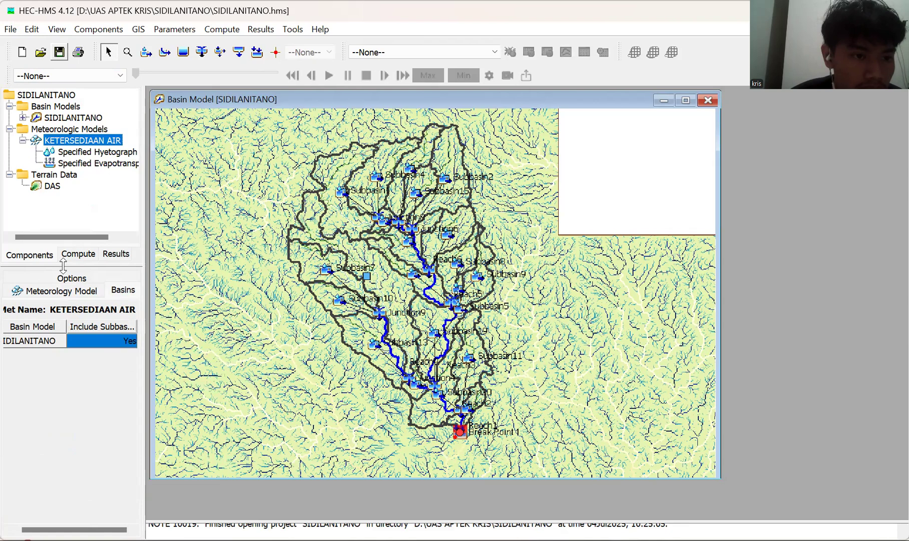
pyautogui.click(70, 292)
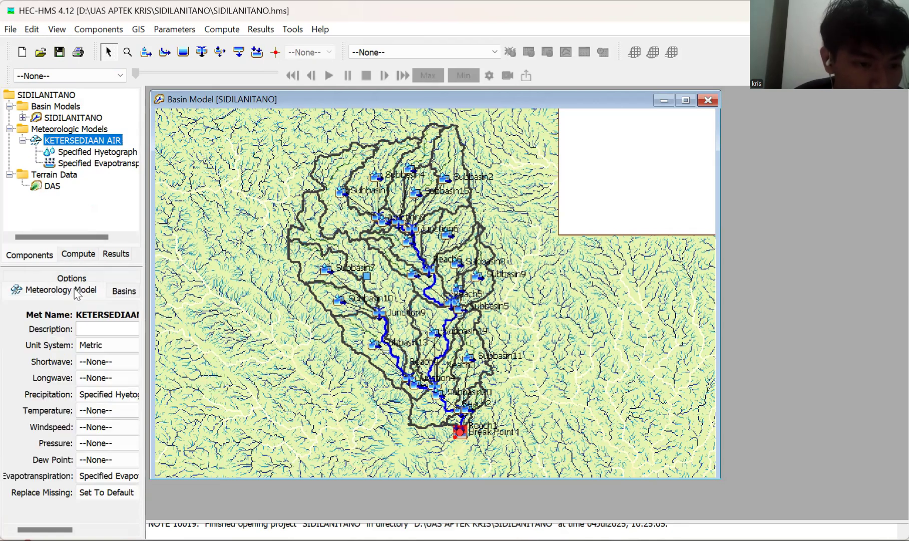
# Open the Time-Series Data Manager for the Precipitation Gages data type.
pyautogui.click(111, 31)
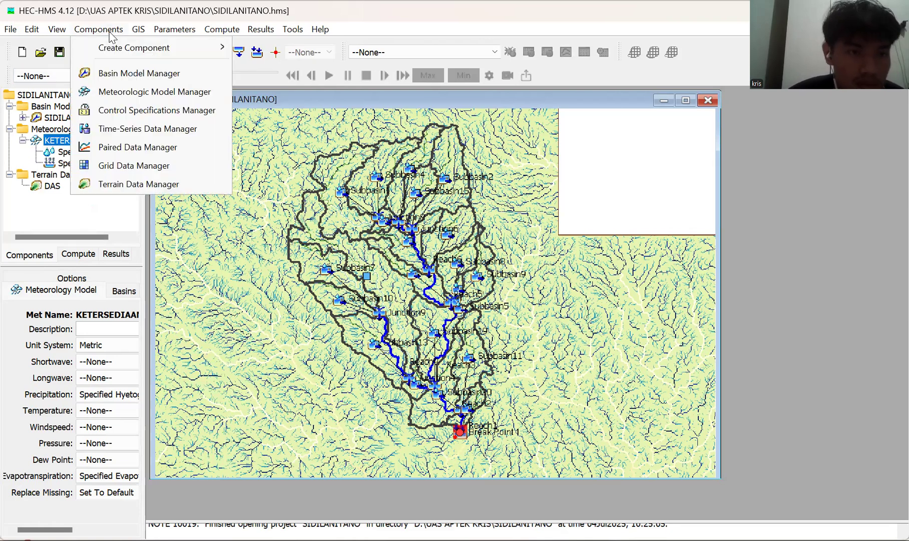
pyautogui.press('Down')
pyautogui.press('Down')
pyautogui.press('Down')
pyautogui.press('Down')
pyautogui.press('Down')
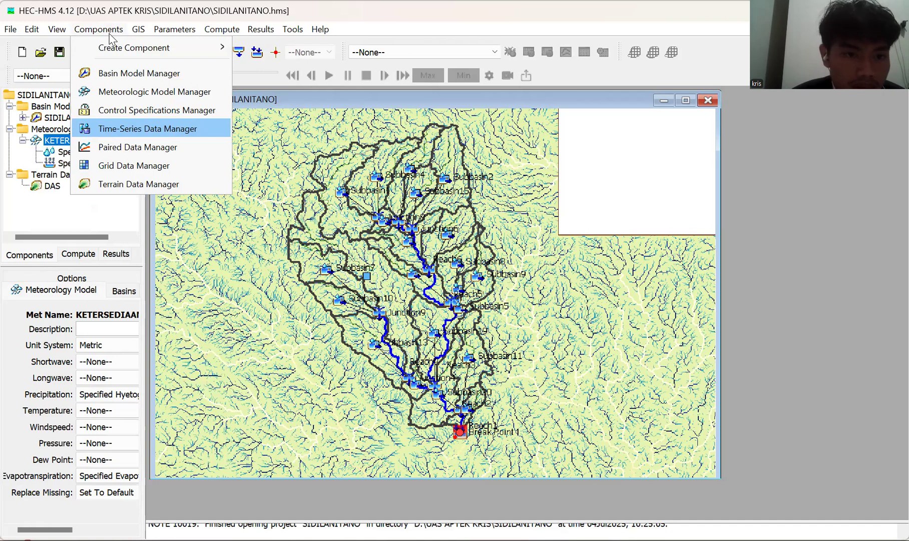
pyautogui.press('Return')
pyautogui.press('Tab')
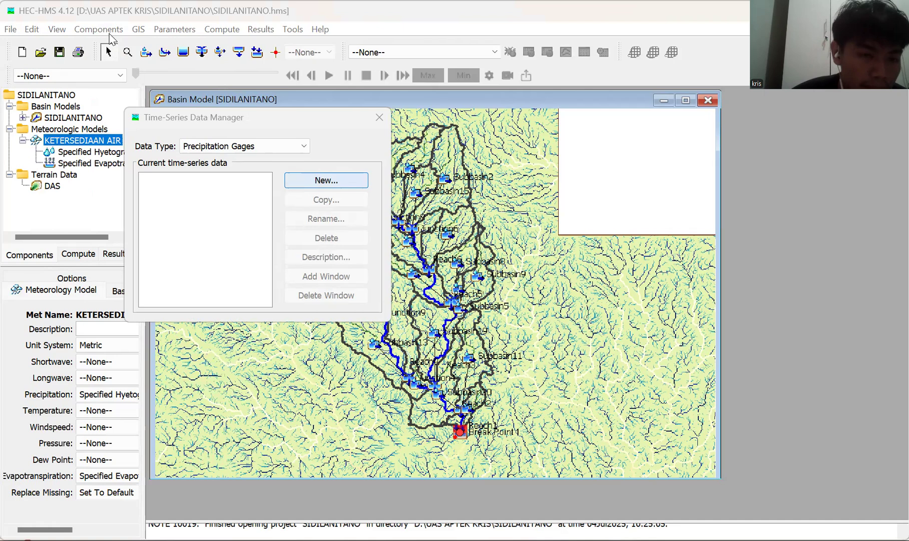
pyautogui.hotkey('shift', 'Tab')
pyautogui.hotkey('shift', 'Tab')
pyautogui.hotkey('alt', 'Down')
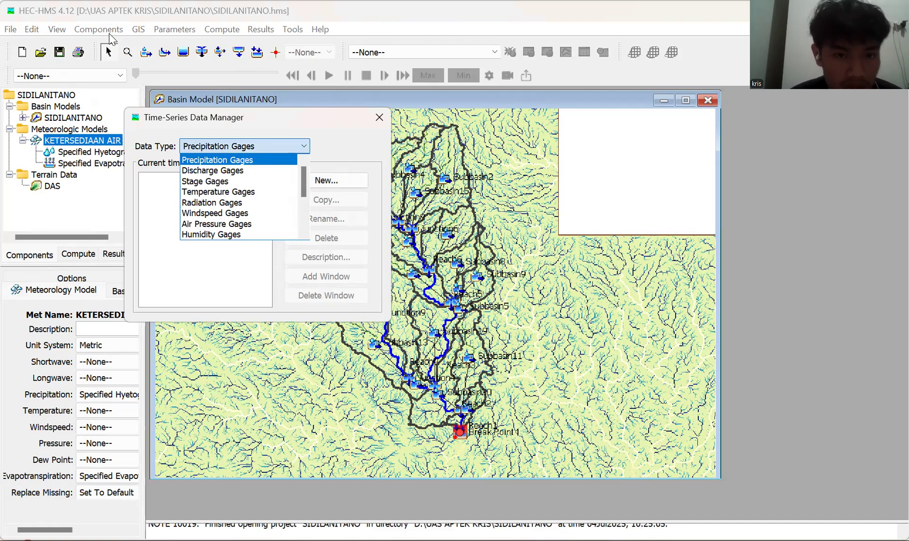
pyautogui.press('Escape')
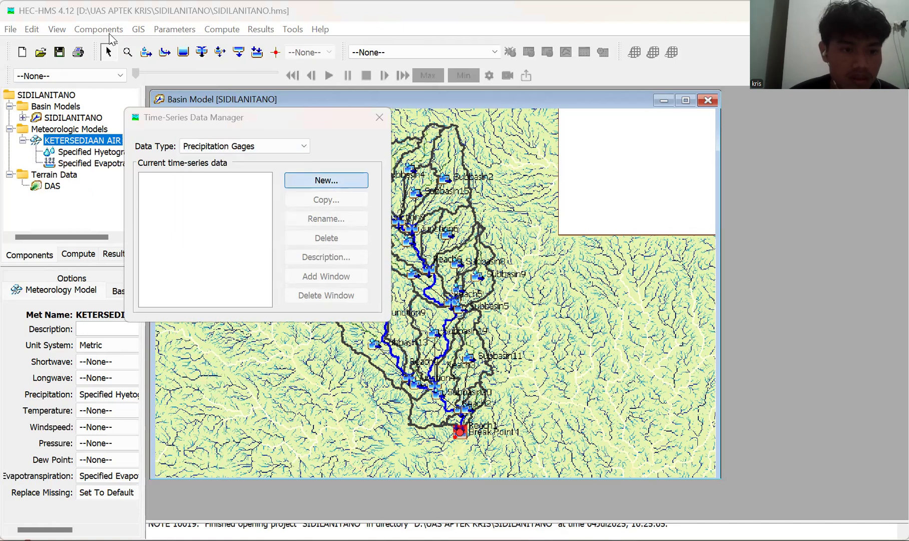
# Create a new precipitation gage named HUJAN HARIAN.
pyautogui.press('Return')
pyautogui.hotkey('shift', 'Tab')
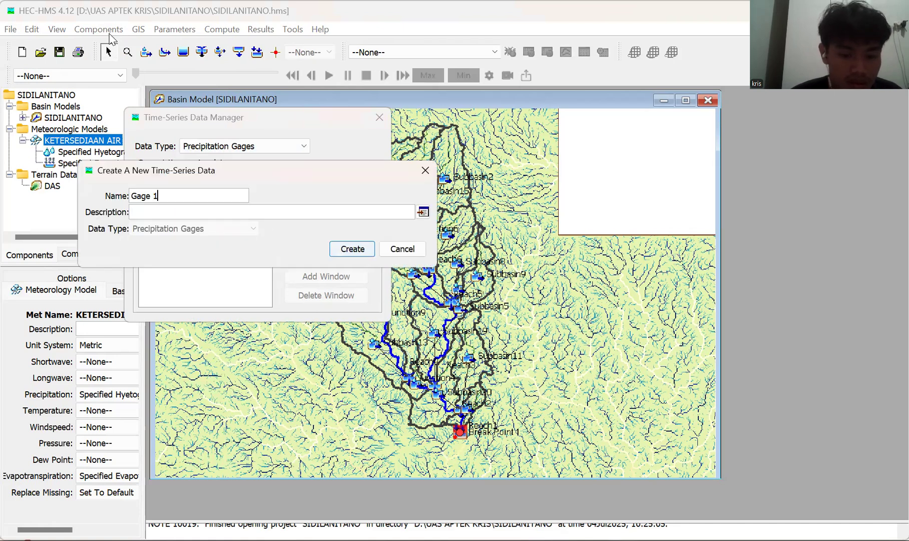
pyautogui.hotkey('ctrl', 'a')
pyautogui.write('H')
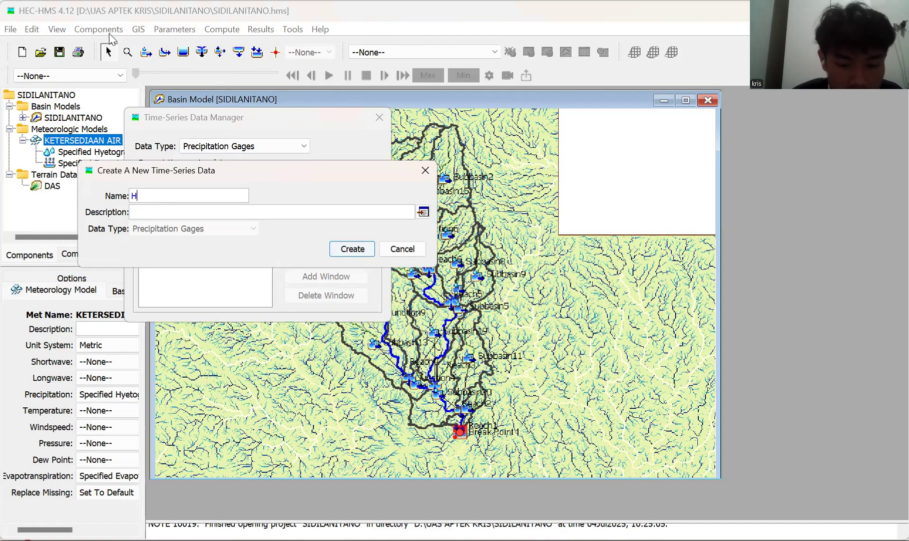
pyautogui.write('UJAN HARIAN')
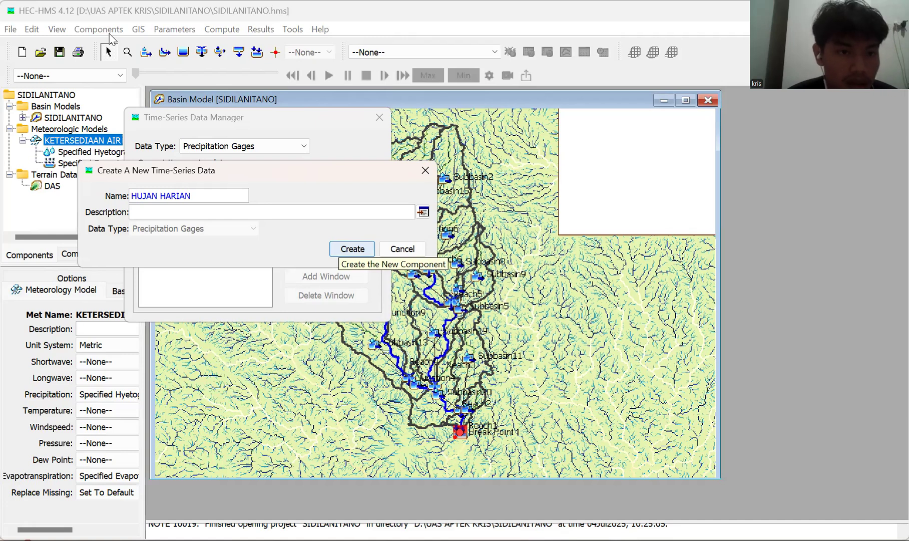
pyautogui.press('Return')
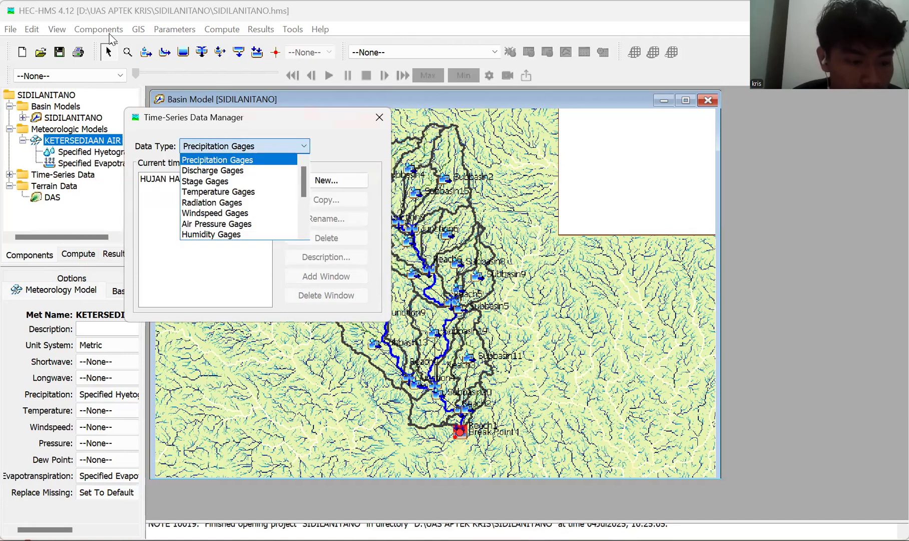
# Switch the Time-Series Data Manager to the Evapotranspiration Gages data type.
pyautogui.press('Down')
pyautogui.press('Down')
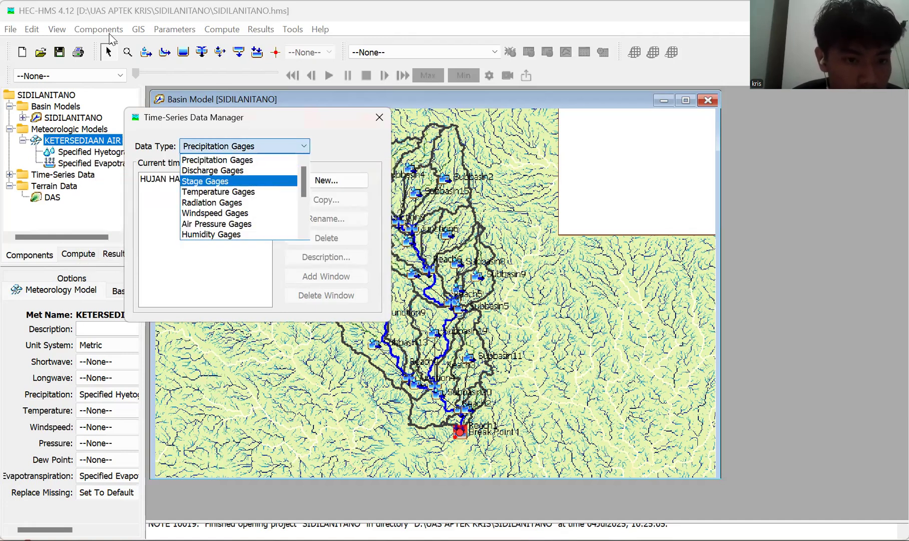
pyautogui.scroll(-3, 111, 39)
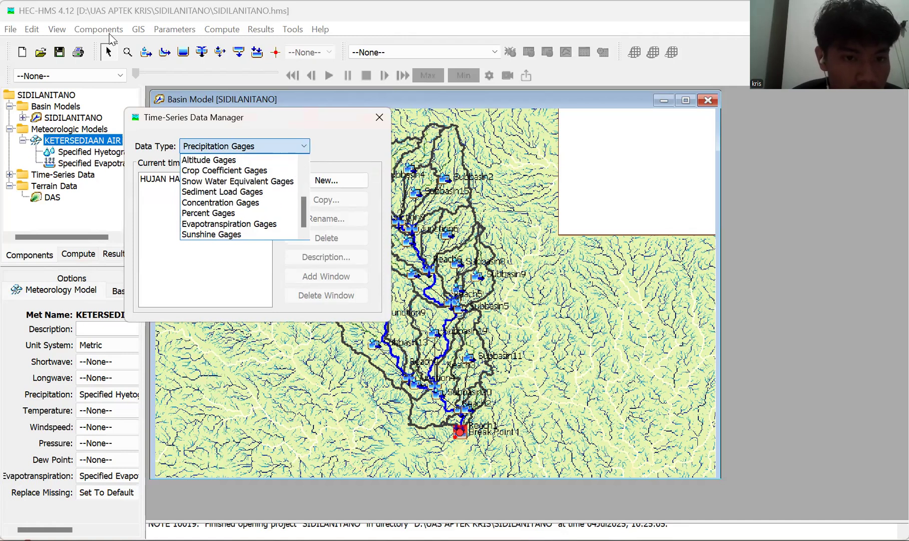
pyautogui.press('e')
pyautogui.press('Return')
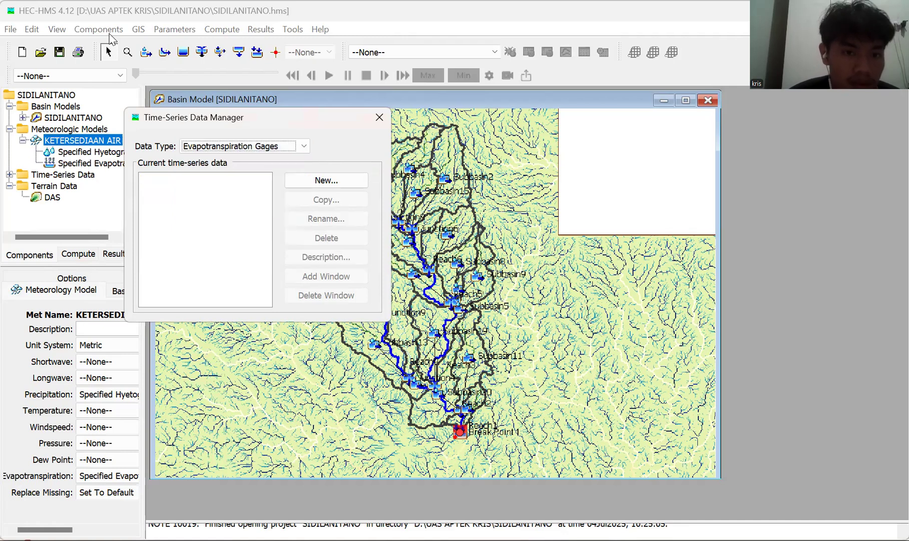
# Create a new evapotranspiration gage named EVAPO SIDI.
pyautogui.press('Return')
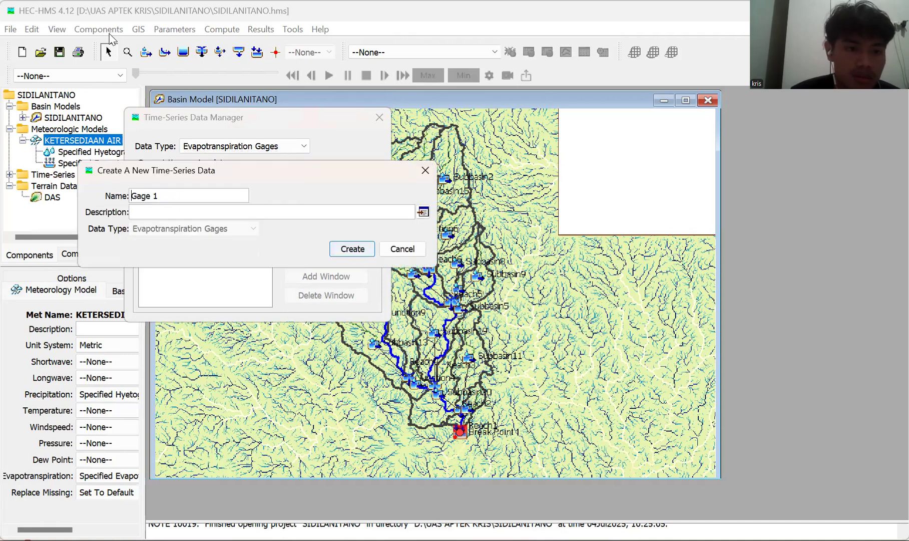
pyautogui.press('End')
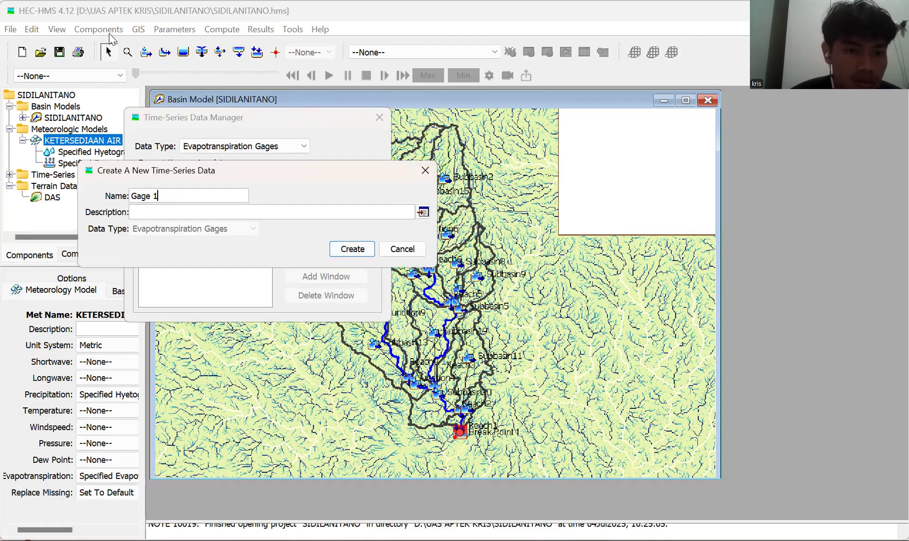
pyautogui.hotkey('shift', 'Home')
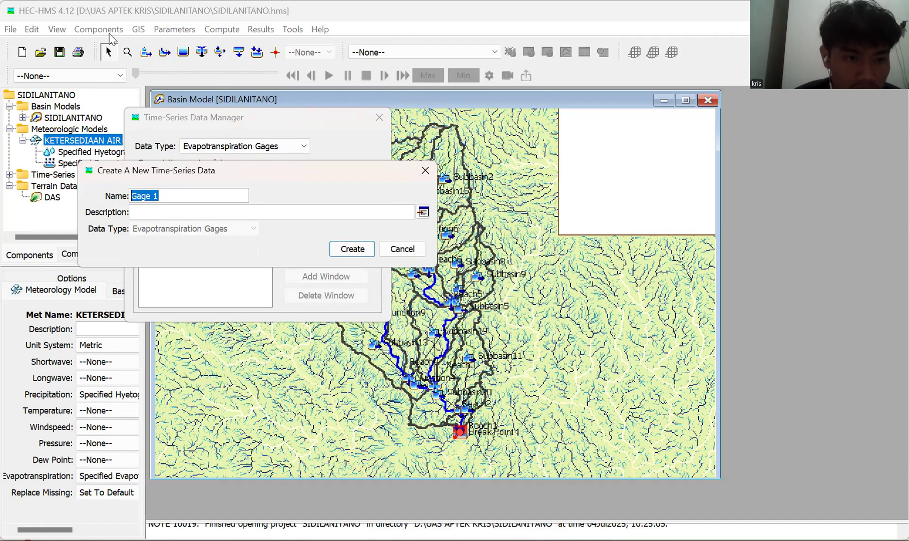
pyautogui.press('BackSpace')
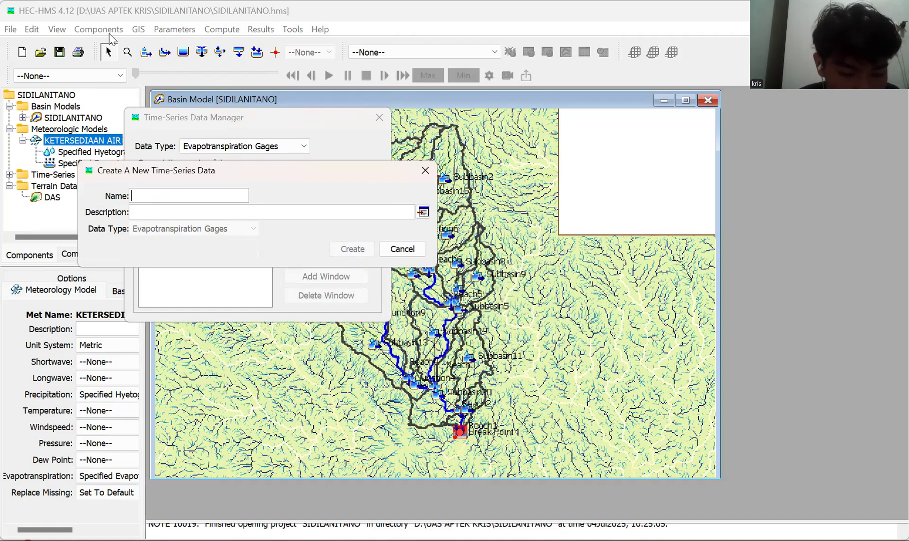
pyautogui.write('EVAP')
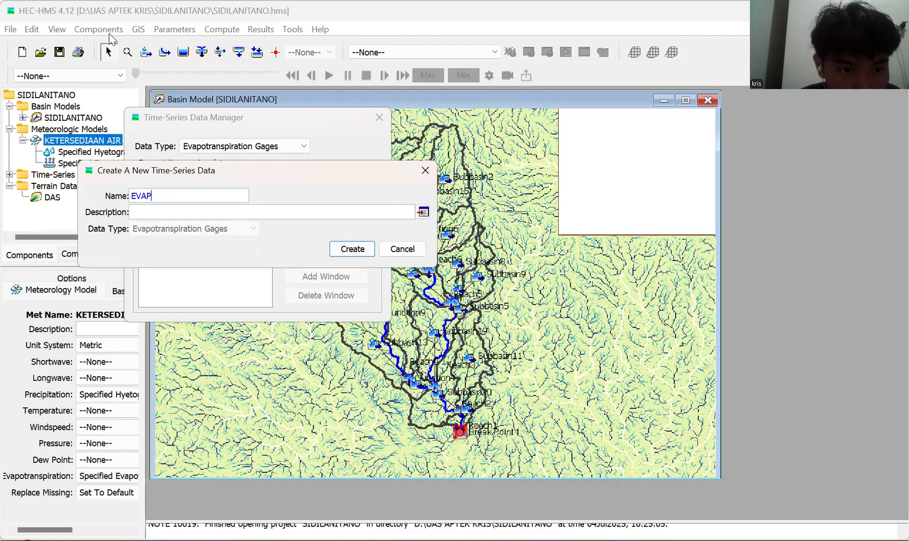
pyautogui.write('OTRAN')
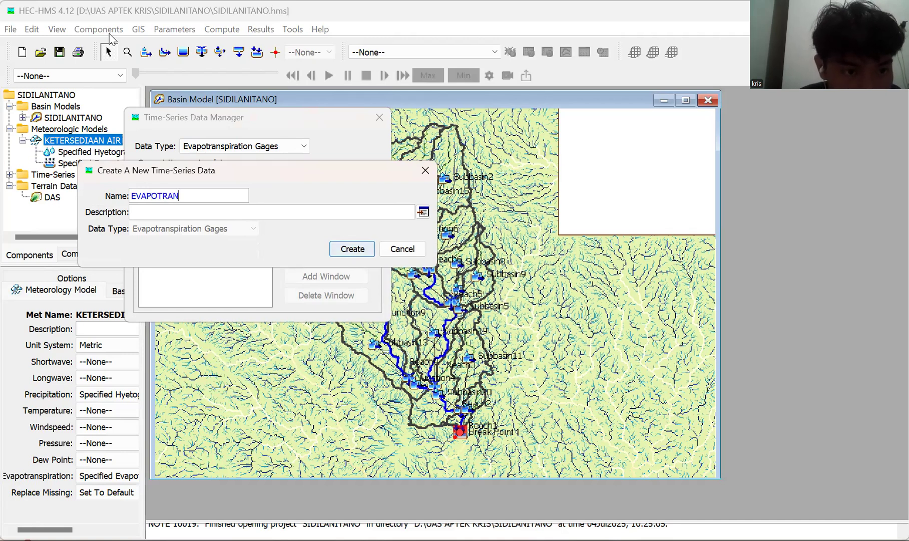
pyautogui.press('BackSpace')
pyautogui.press('BackSpace')
pyautogui.press('BackSpace')
pyautogui.press('BackSpace')
pyautogui.write('SIDI')
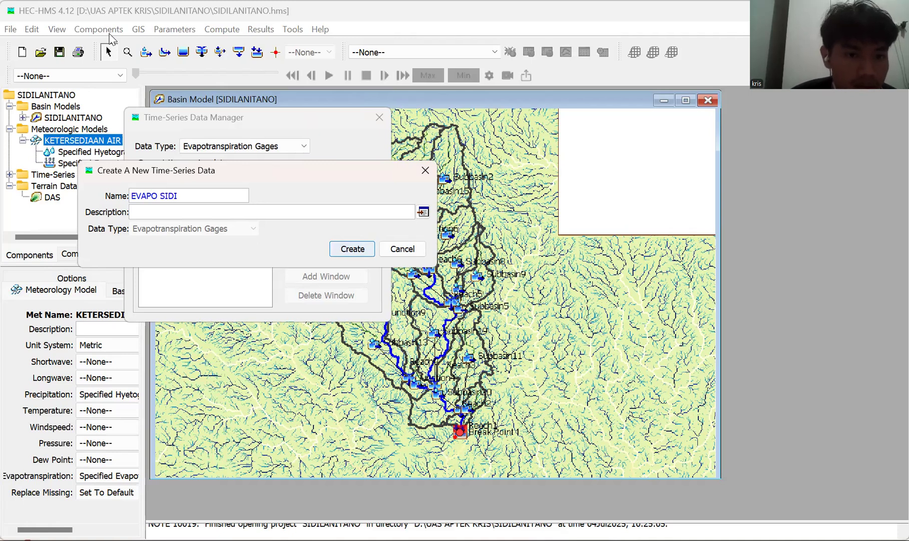
pyautogui.press('Return')
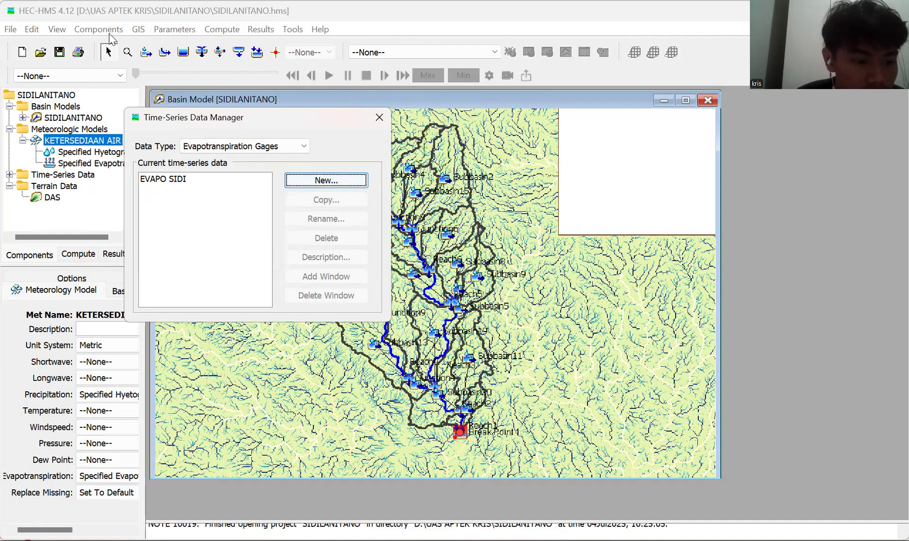
# Close the Time-Series Data Manager and view the meteorologic model's Specified Hyetograph and Specified Evapotranspiration gage tables.
pyautogui.click(173, 180)
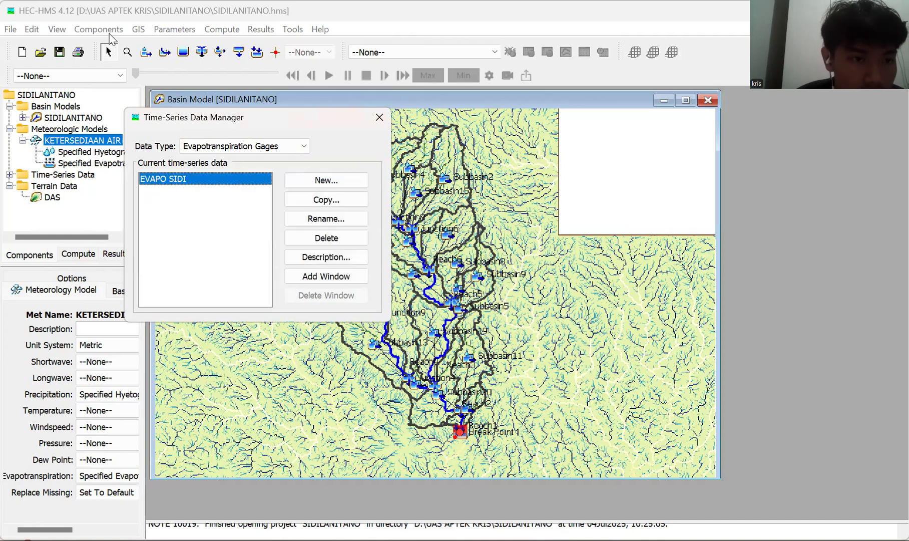
pyautogui.click(74, 154)
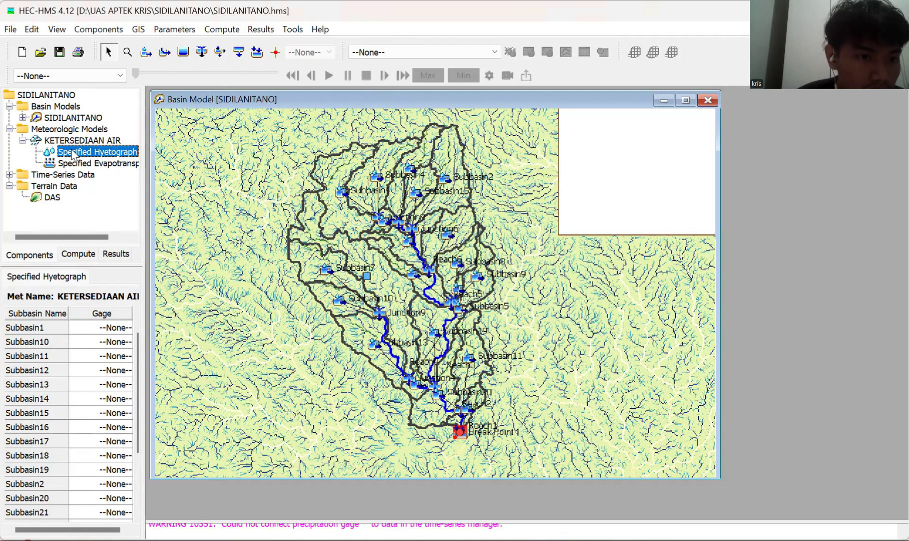
pyautogui.press('Down')
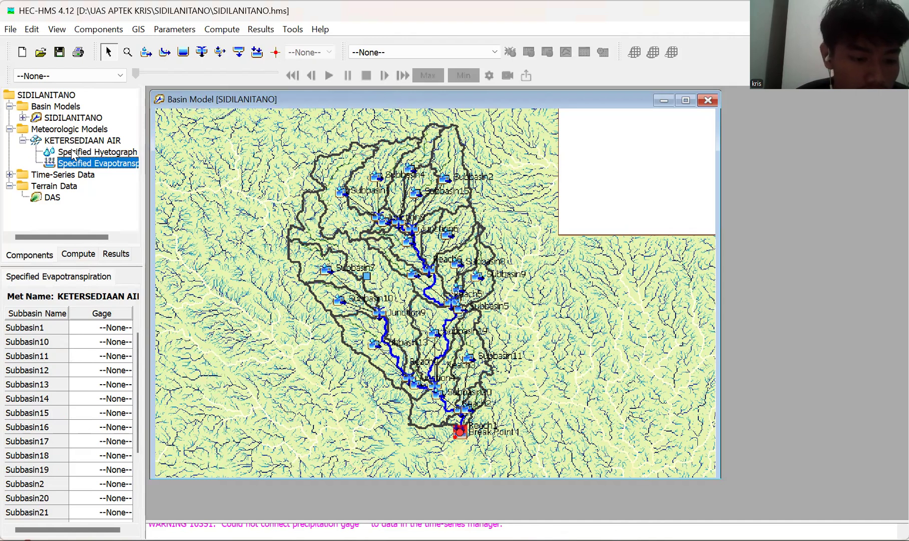
# Expand the time-series precipitation gages and open the settings of the HUJAN HARIAN gage.
pyautogui.click(23, 181)
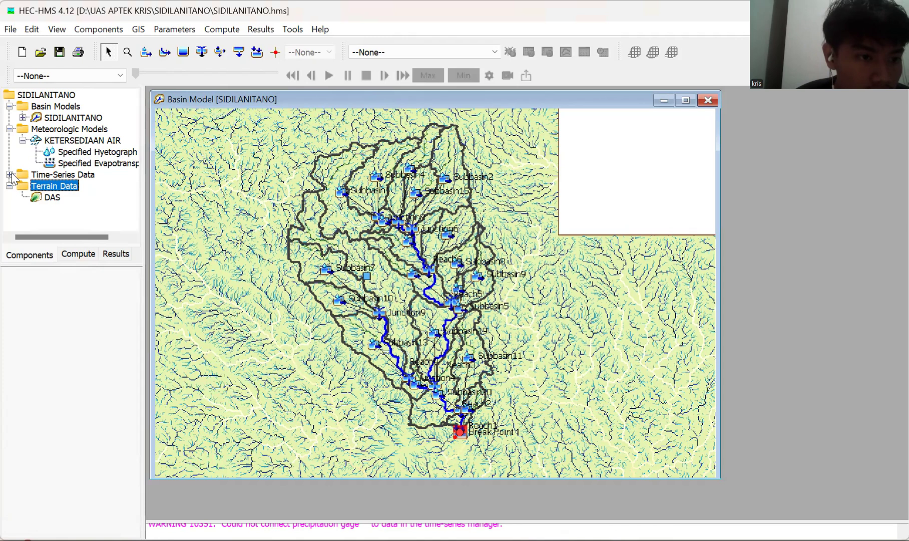
pyautogui.doubleClick(14, 176)
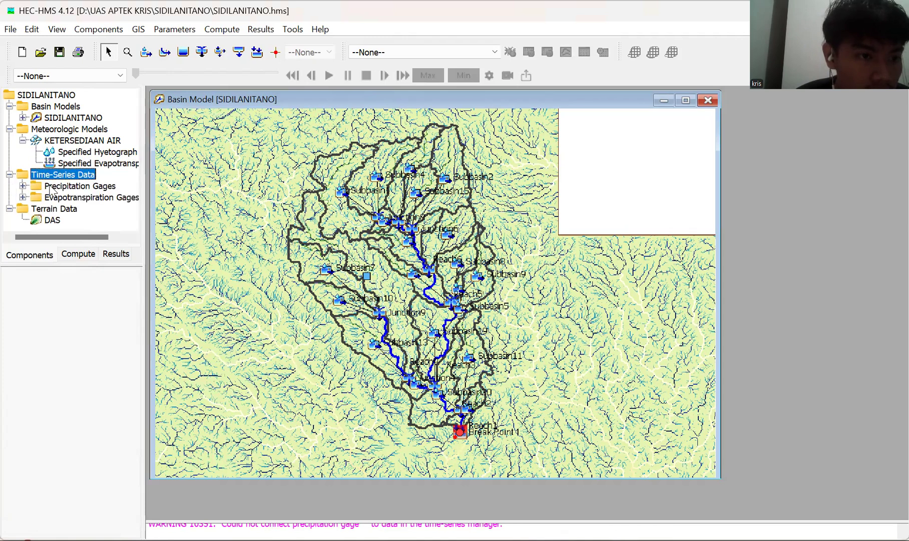
pyautogui.click(52, 187)
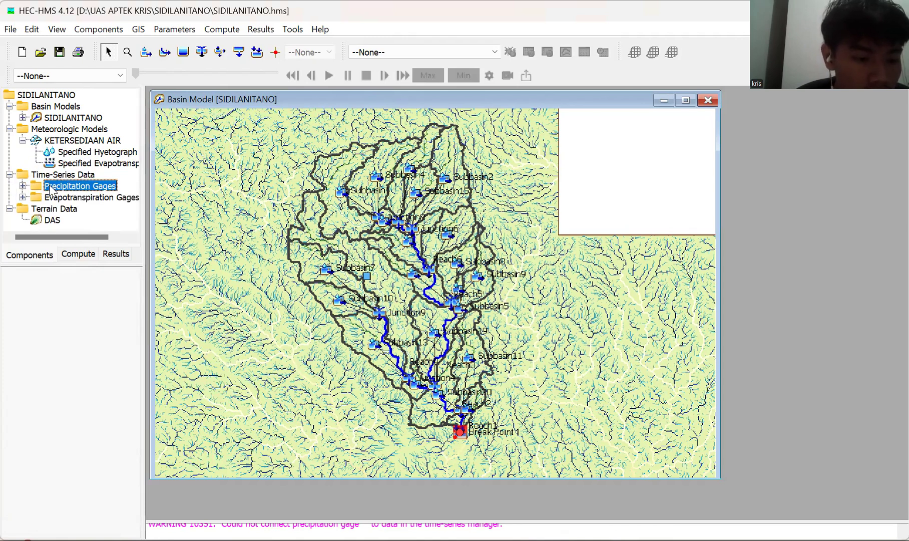
pyautogui.click(23, 186)
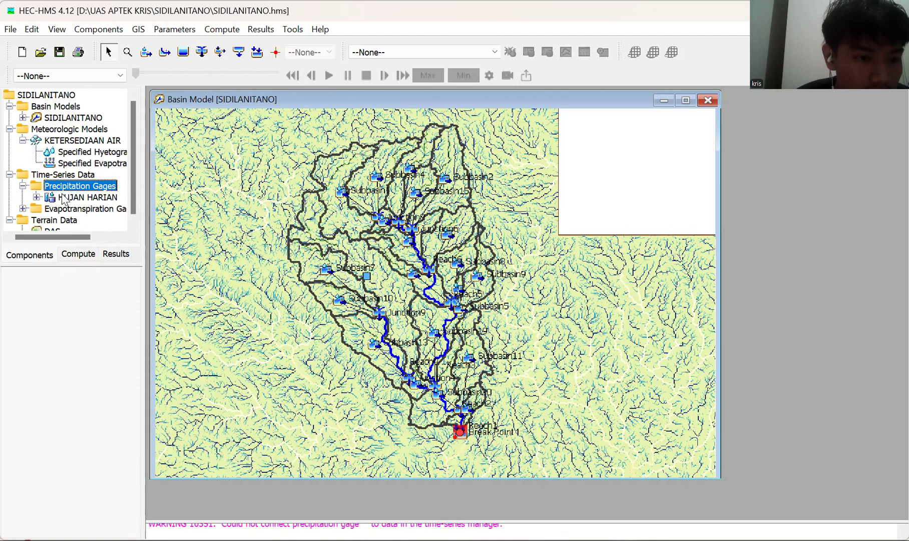
pyautogui.click(63, 198)
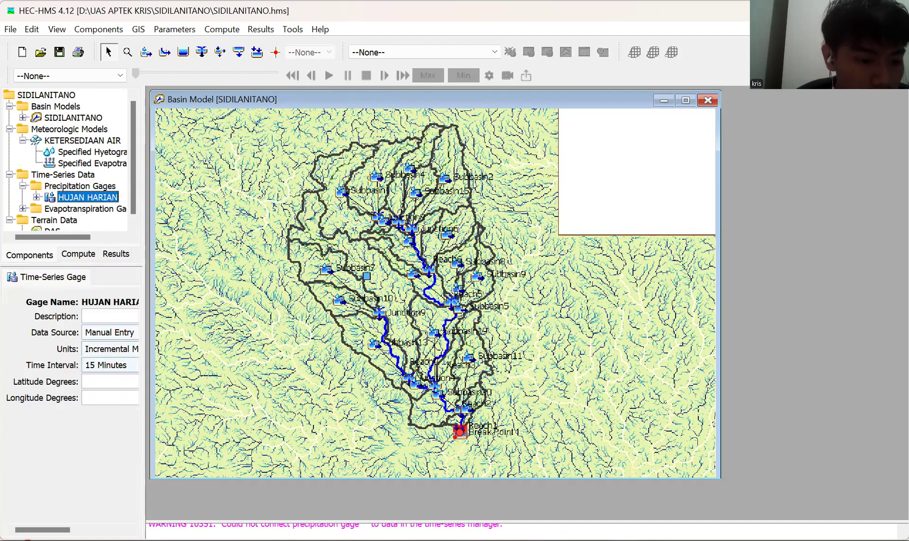
# Keep the HUJAN HARIAN gage's units as Incremental Millimeters and set its time interval to 1 Day.
pyautogui.moveTo(42, 530); pyautogui.dragTo(61, 530)
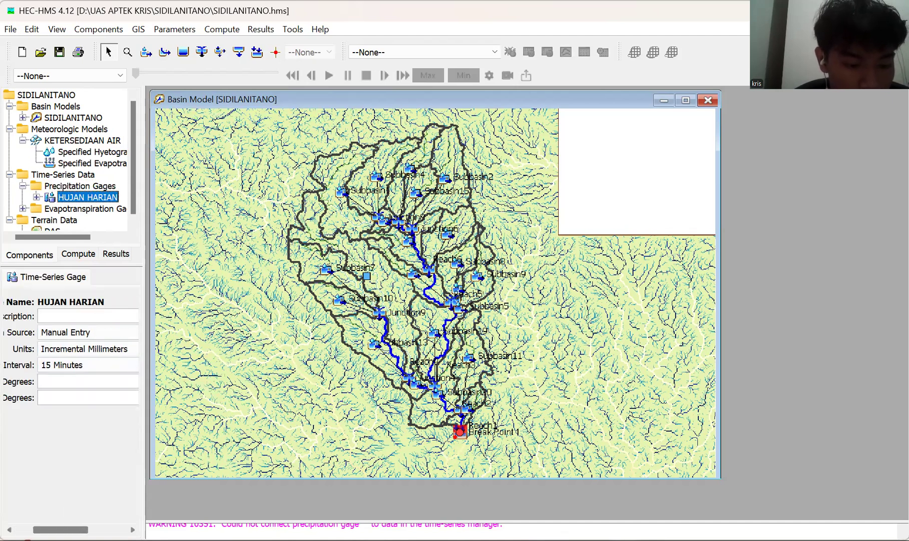
pyautogui.click(88, 349)
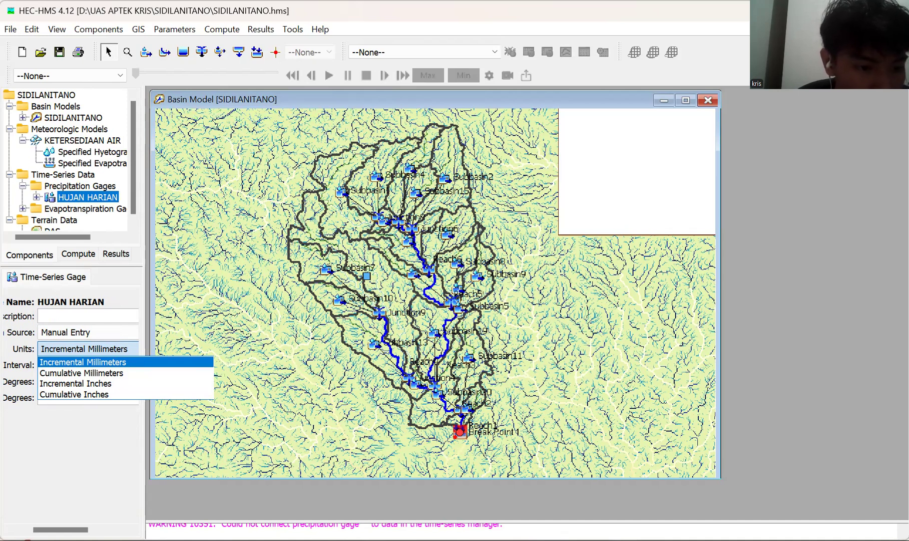
pyautogui.click(84, 349)
pyautogui.click(88, 365)
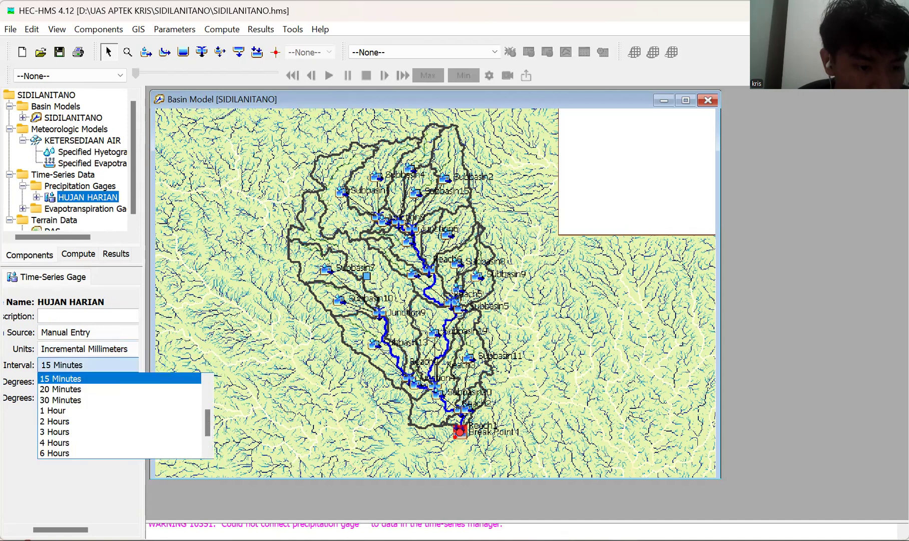
pyautogui.scroll(-1, 78, 457)
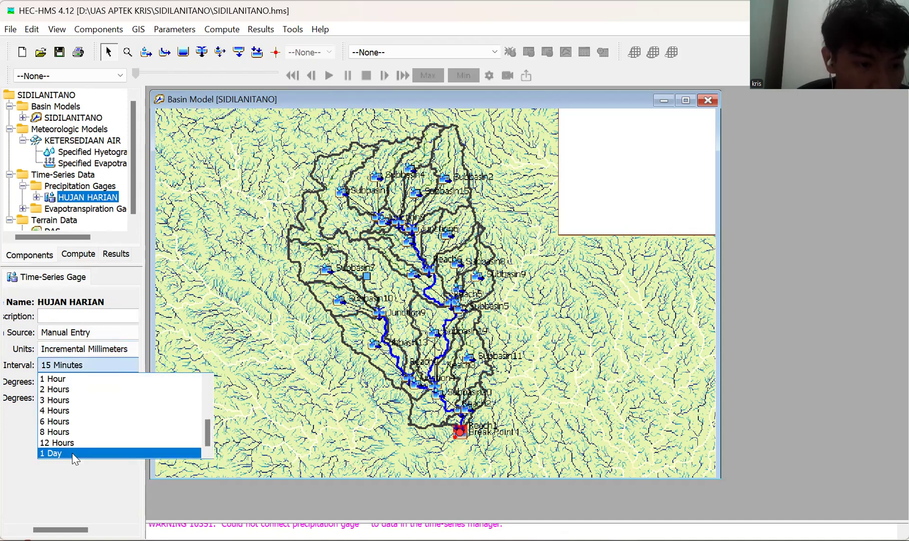
pyautogui.press('Return')
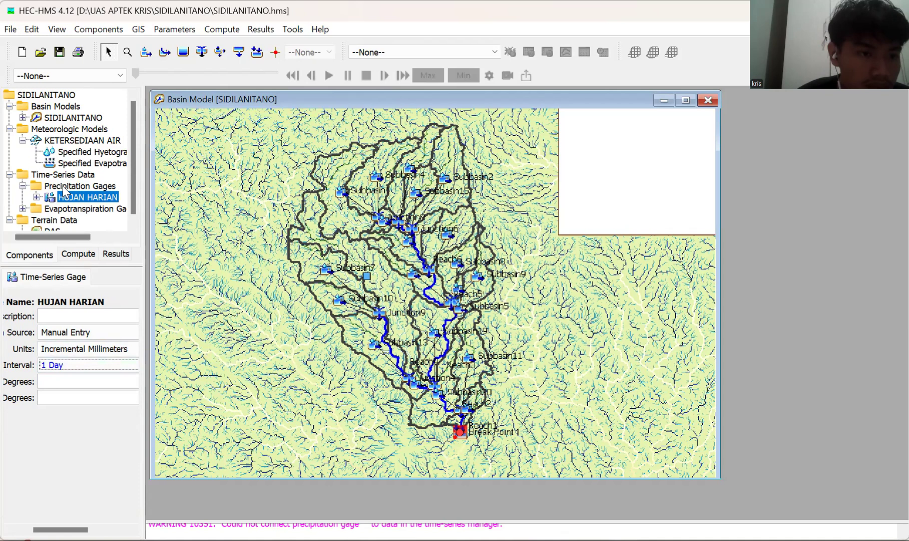
# Open the time window settings of the HUJAN HARIAN precipitation gage.
pyautogui.scroll(-1, 65, 193)
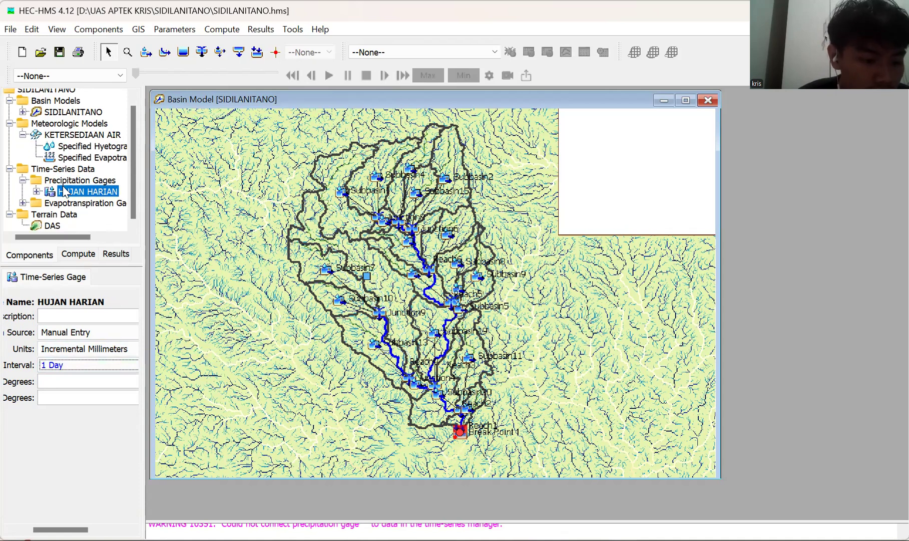
pyautogui.click(37, 191)
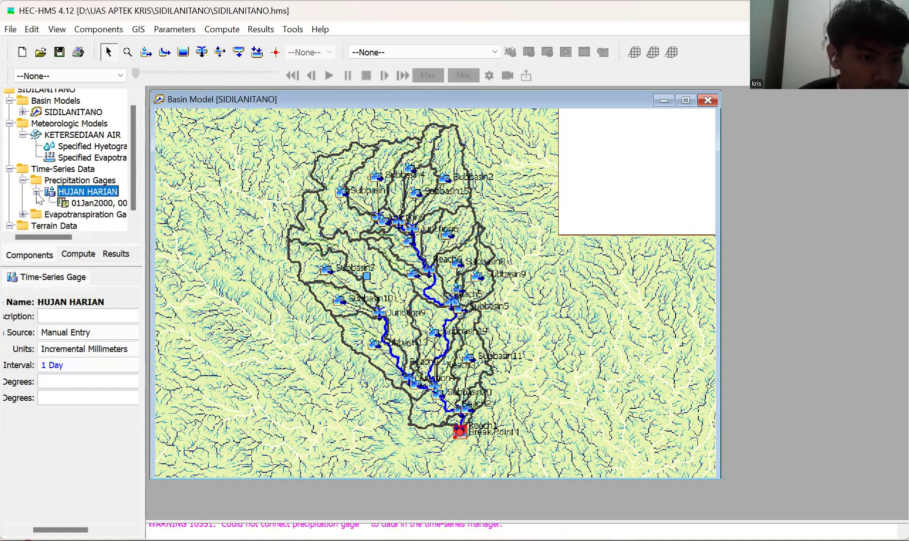
pyautogui.click(80, 203)
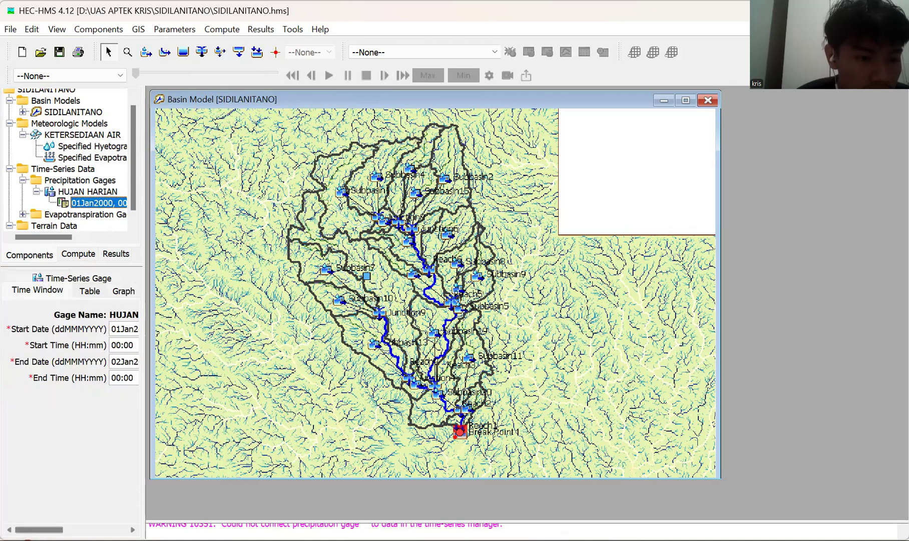
pyautogui.moveTo(39, 530); pyautogui.dragTo(68, 530)
# Set the start date of the HUJAN HARIAN time window to 01DES2004.
pyautogui.moveTo(75, 329); pyautogui.dragTo(32, 332)
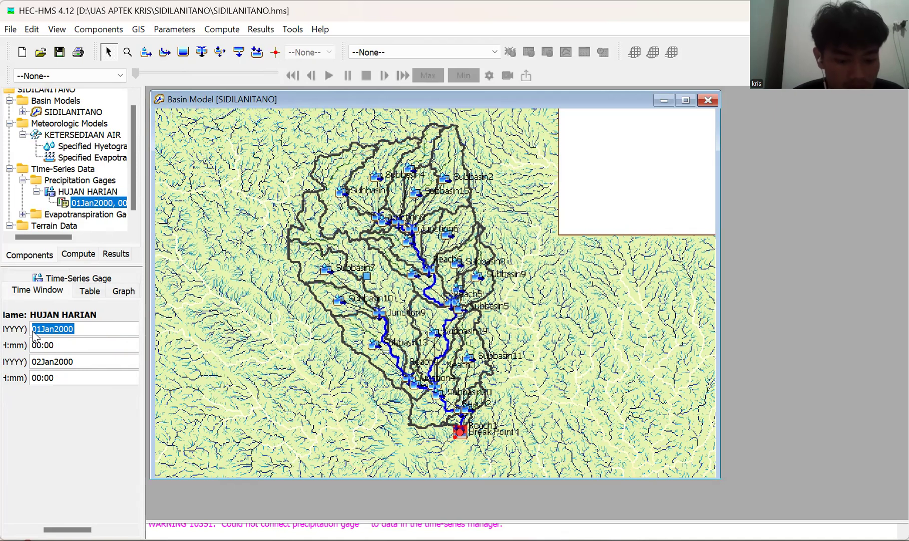
pyautogui.write('0')
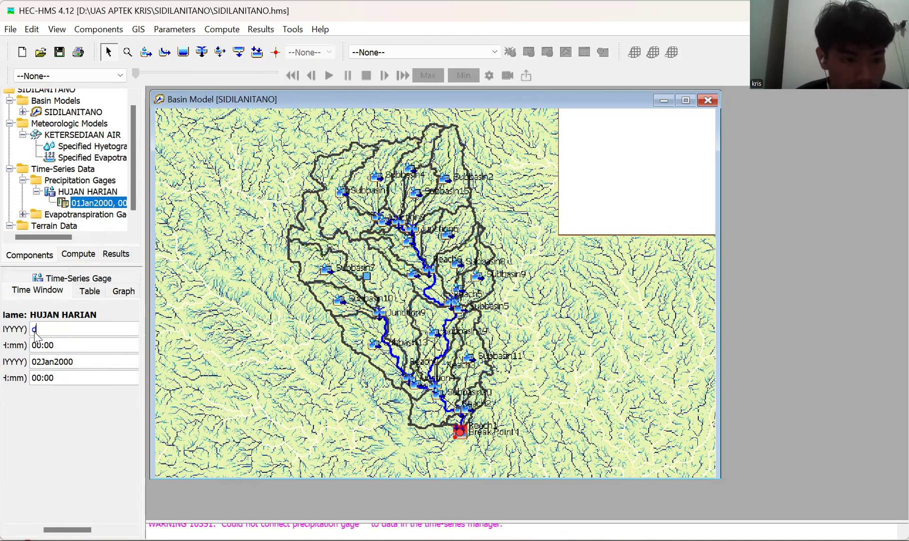
pyautogui.press('BackSpace')
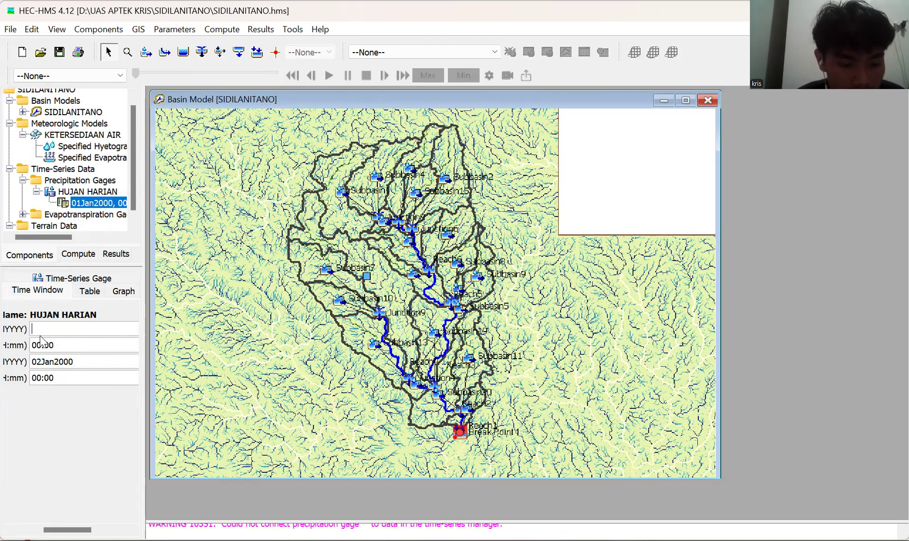
pyautogui.write('DES')
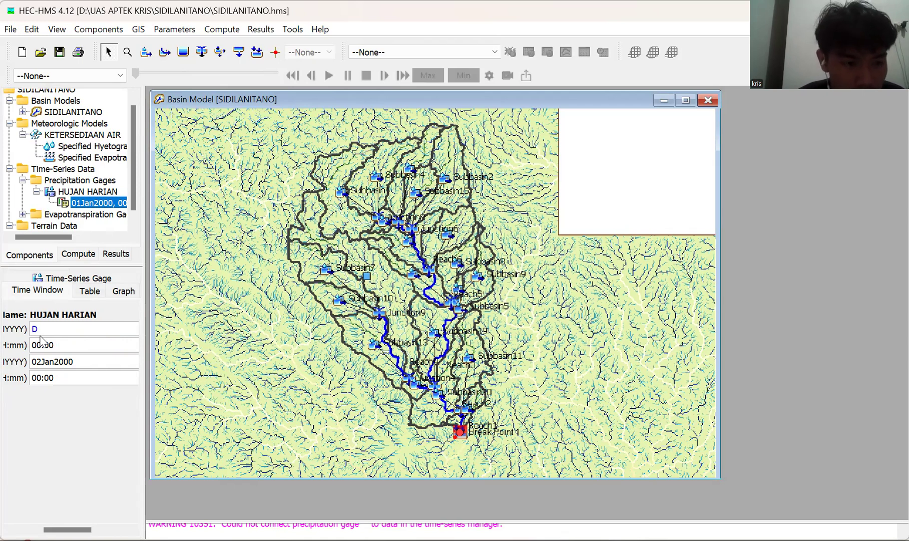
pyautogui.press('BackSpace')
pyautogui.press('BackSpace')
pyautogui.press('BackSpace')
pyautogui.write('01DES2004')
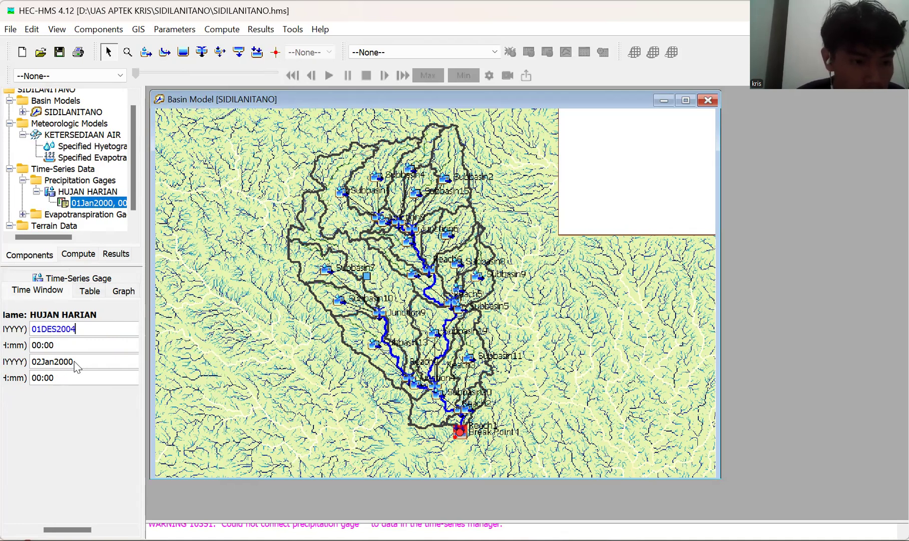
# Try setting the end date of the HUJAN HARIAN time window to 01DES2019 and save the project.
pyautogui.moveTo(75, 367); pyautogui.dragTo(32, 364)
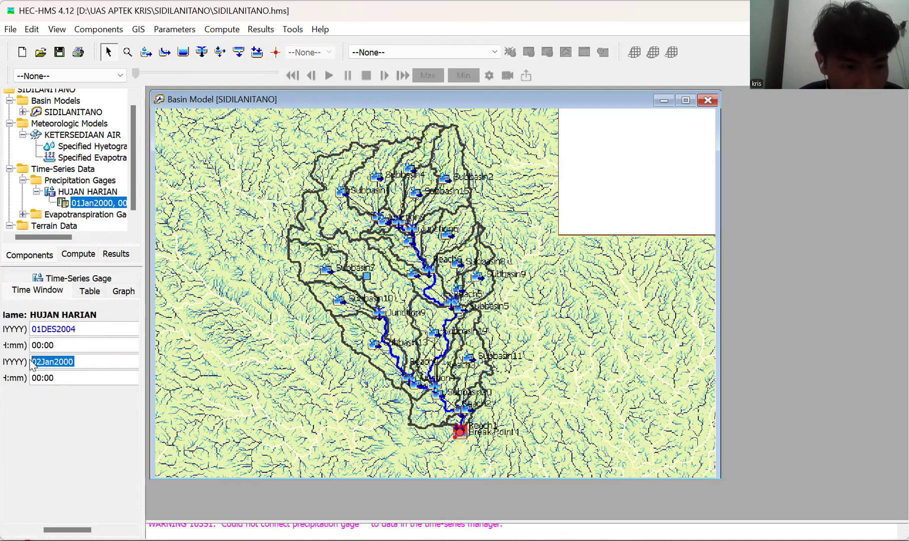
pyautogui.write('01DES2001')
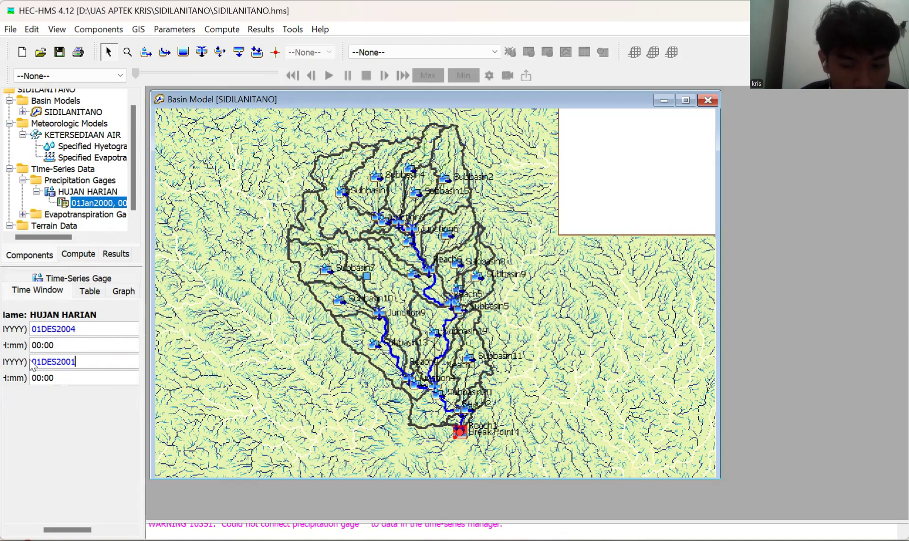
pyautogui.write('9===')
pyautogui.press('BackSpace')
pyautogui.press('BackSpace')
pyautogui.press('BackSpace')
pyautogui.press('BackSpace')
pyautogui.press('BackSpace')
pyautogui.press('BackSpace')
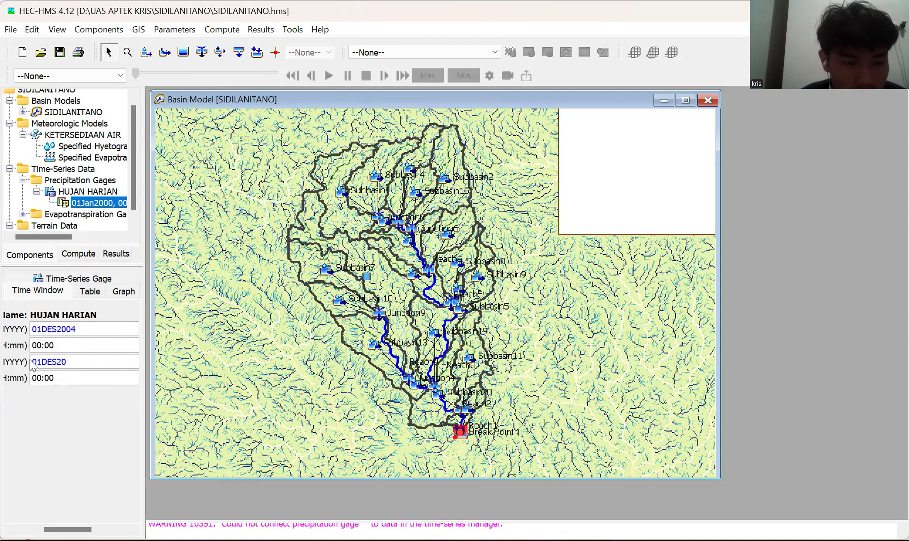
pyautogui.write('19')
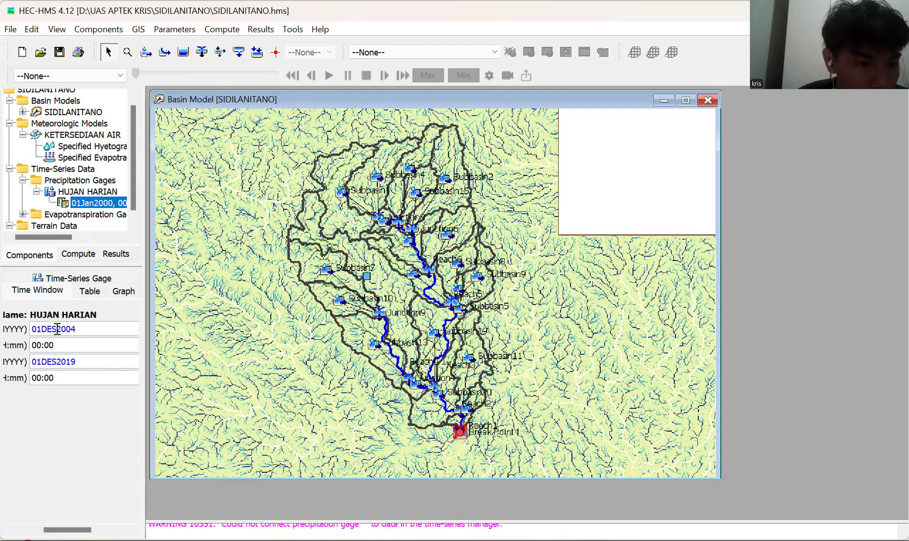
pyautogui.click(60, 52)
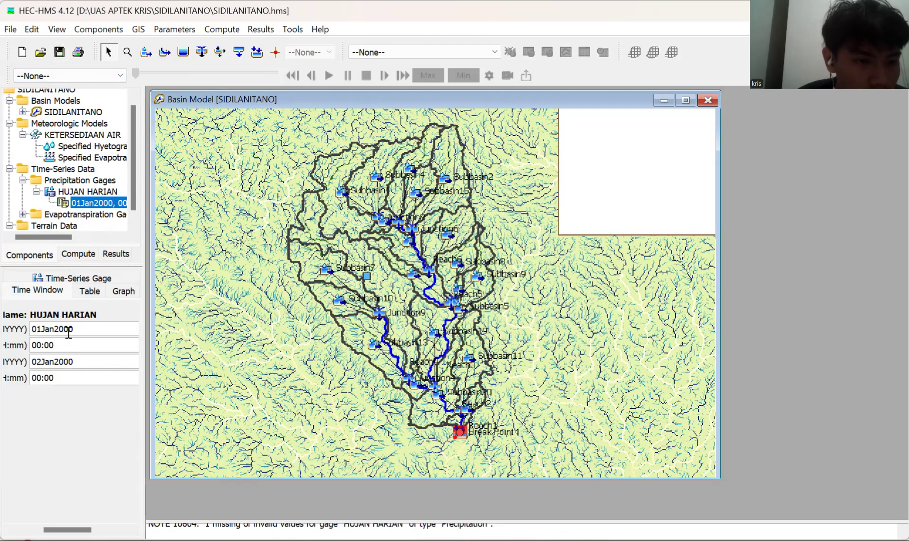
# Return to the HUJAN HARIAN gage's time window and set its start date to 01Jan2004.
pyautogui.click(84, 291)
pyautogui.click(56, 292)
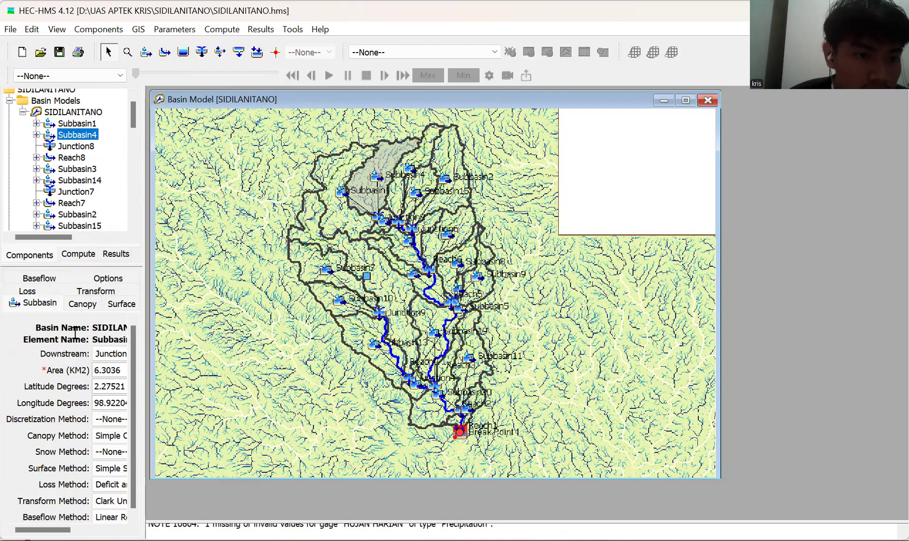
pyautogui.scroll(-5, 65, 160)
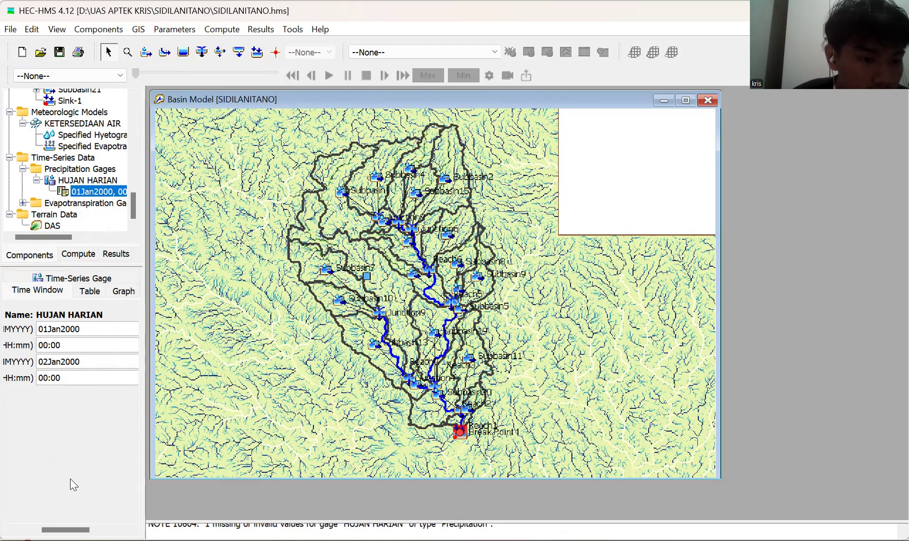
pyautogui.press('BackSpace')
pyautogui.press('BackSpace')
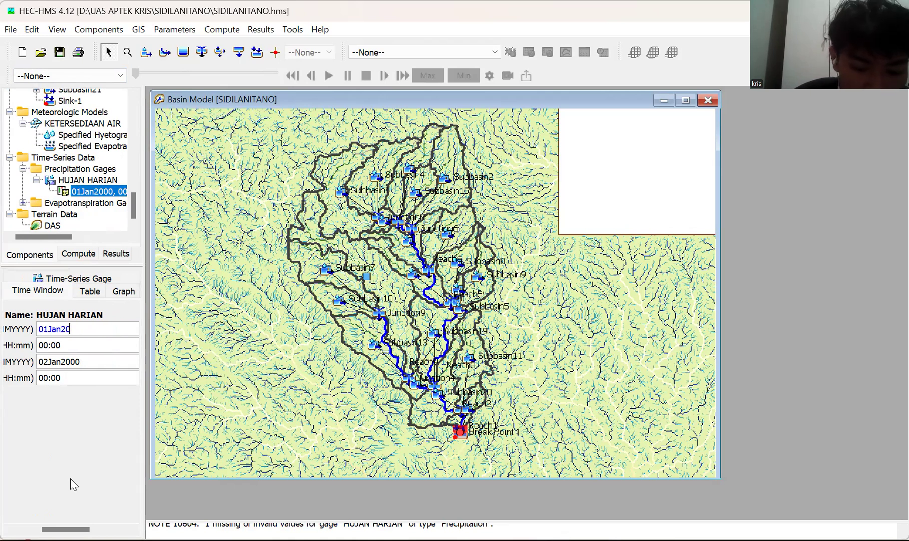
pyautogui.write('04')
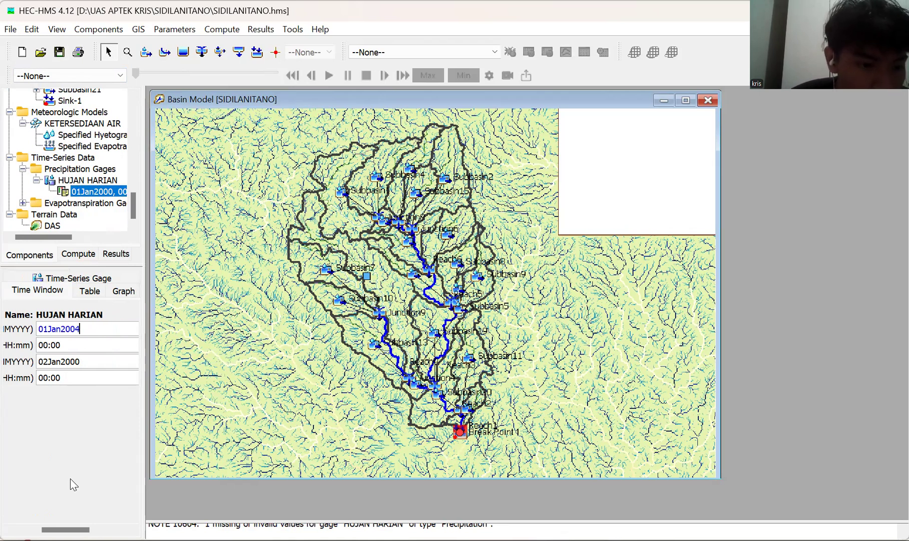
# Set the end date of the HUJAN HARIAN time window to 02Jan2019 and save the project.
pyautogui.press('Tab')
pyautogui.press('Tab')
pyautogui.press('BackSpace')
pyautogui.write('19')
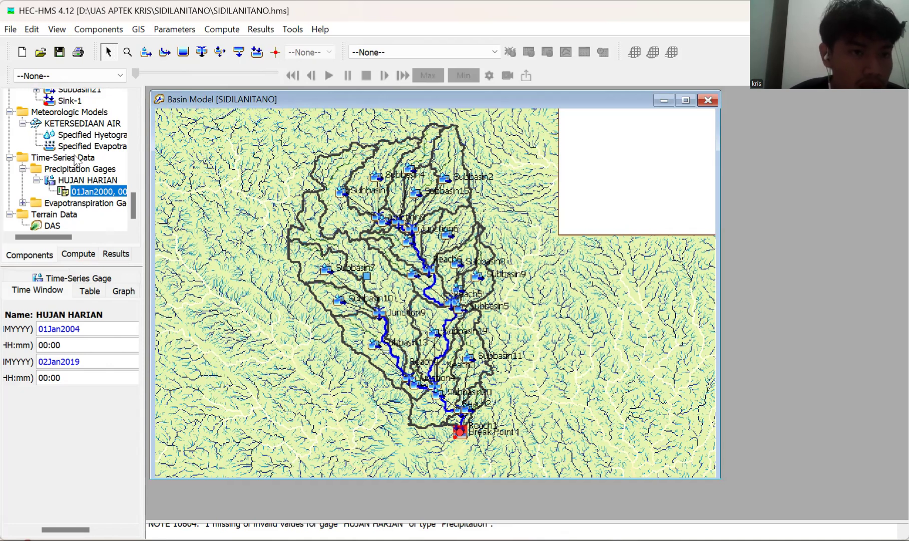
pyautogui.click(63, 53)
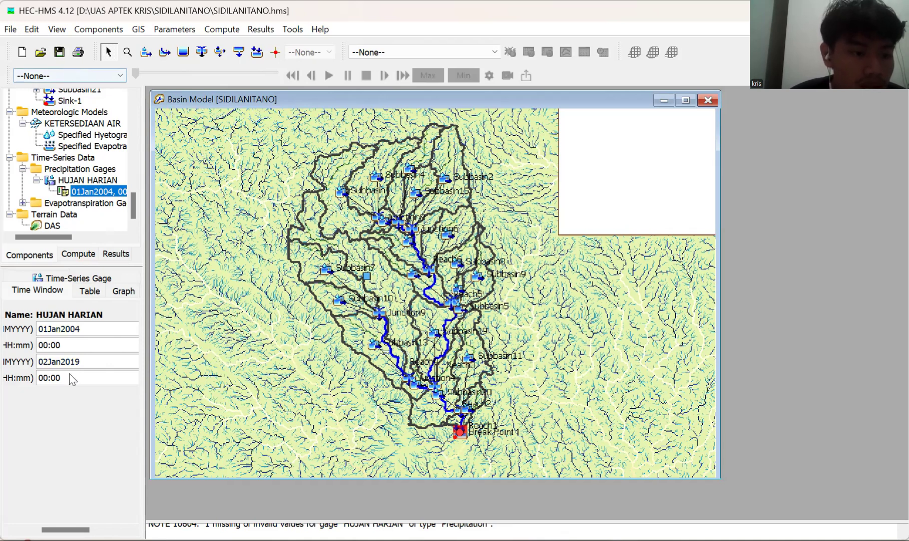
pyautogui.click(49, 286)
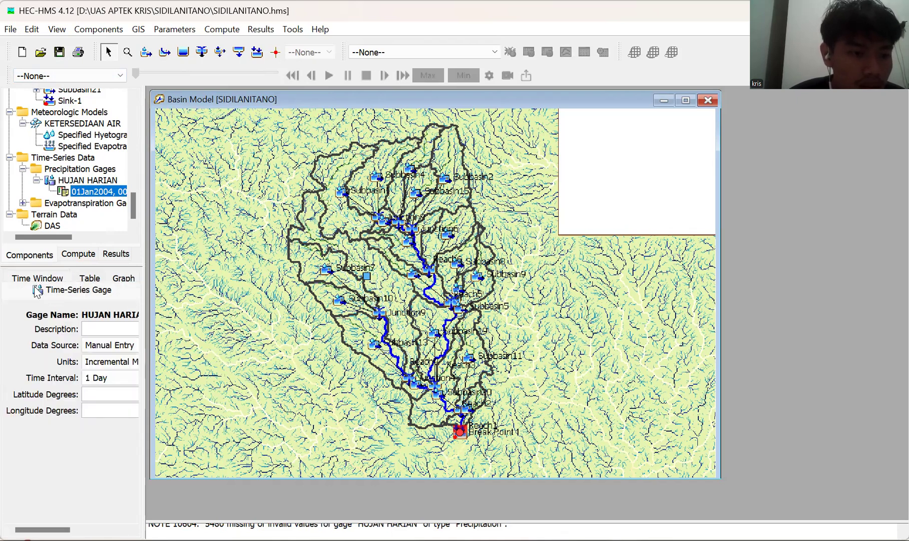
# Expand the evapotranspiration gages and open the settings of the EVAPO SIDI gage.
pyautogui.click(50, 204)
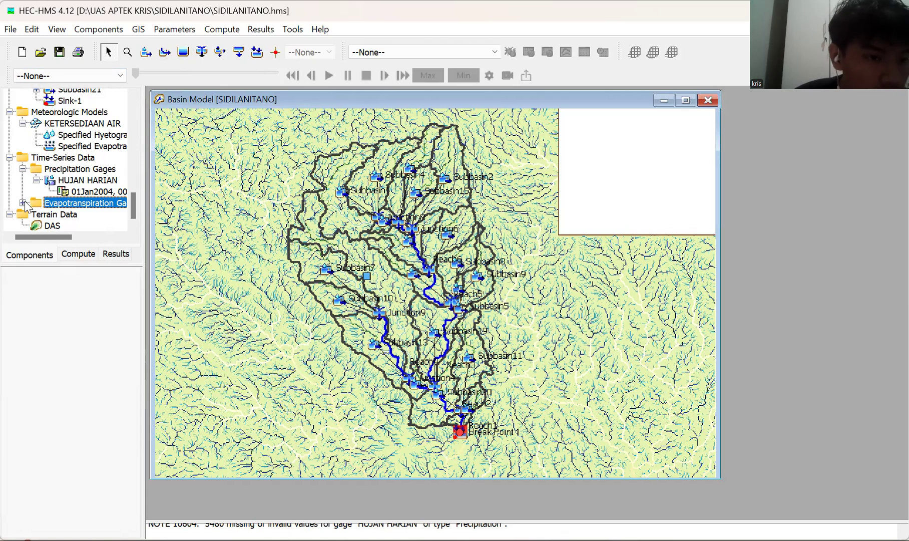
pyautogui.click(23, 202)
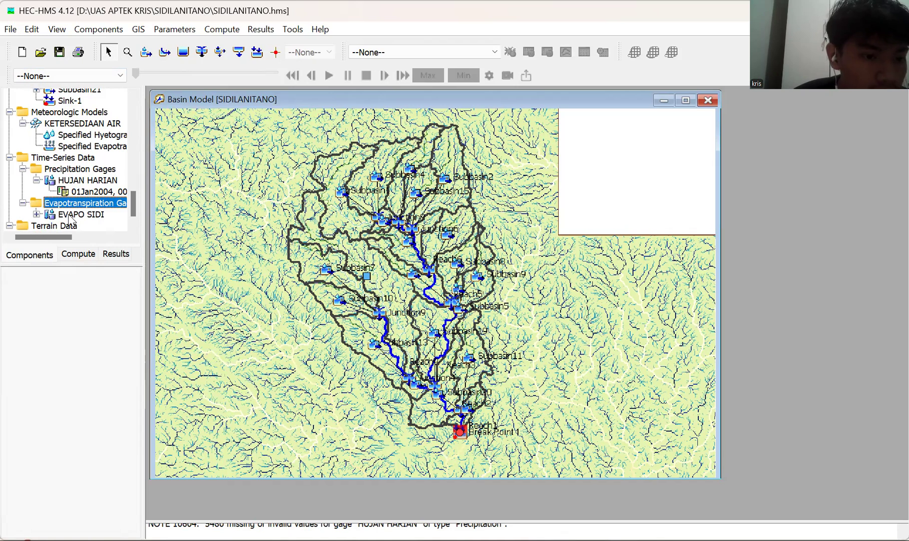
pyautogui.click(70, 216)
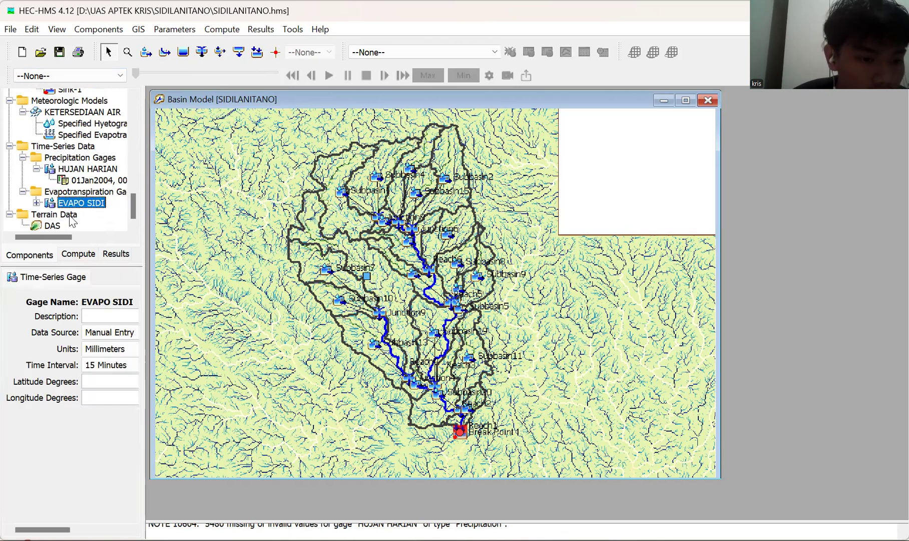
# Set the EVAPO SIDI gage's time interval to 1 Day and keep its units as Millimeters.
pyautogui.hotkey('alt', 'Down')
pyautogui.press('Down')
pyautogui.press('Down')
pyautogui.press('Down')
pyautogui.press('Down')
pyautogui.press('Down')
pyautogui.press('Down')
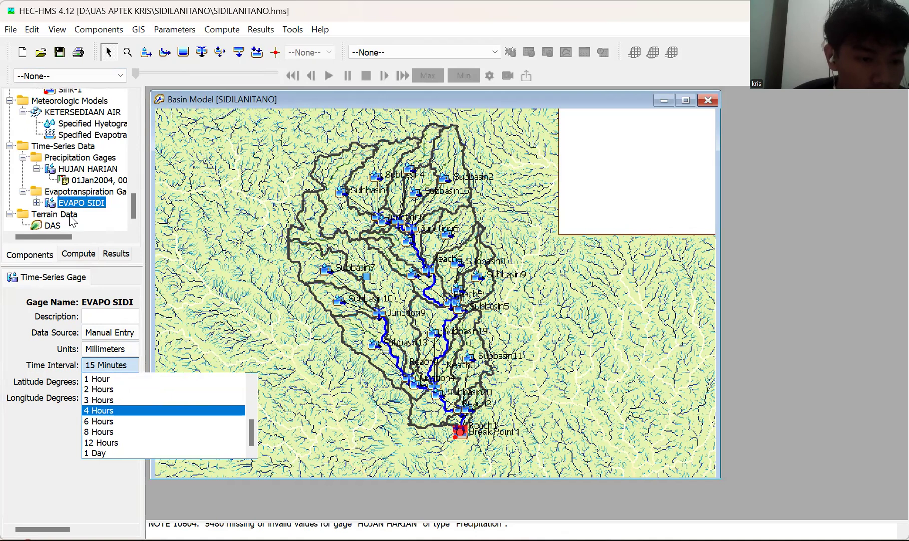
pyautogui.press('Down')
pyautogui.press('Down')
pyautogui.press('Down')
pyautogui.press('Down')
pyautogui.press('Return')
pyautogui.hotkey('shift', 'Tab')
pyautogui.hotkey('alt', 'Down')
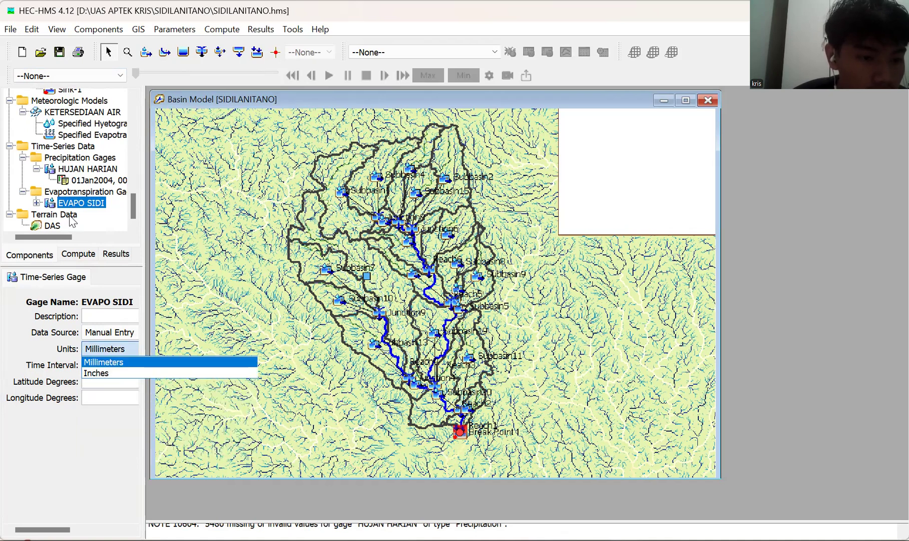
pyautogui.press('Return')
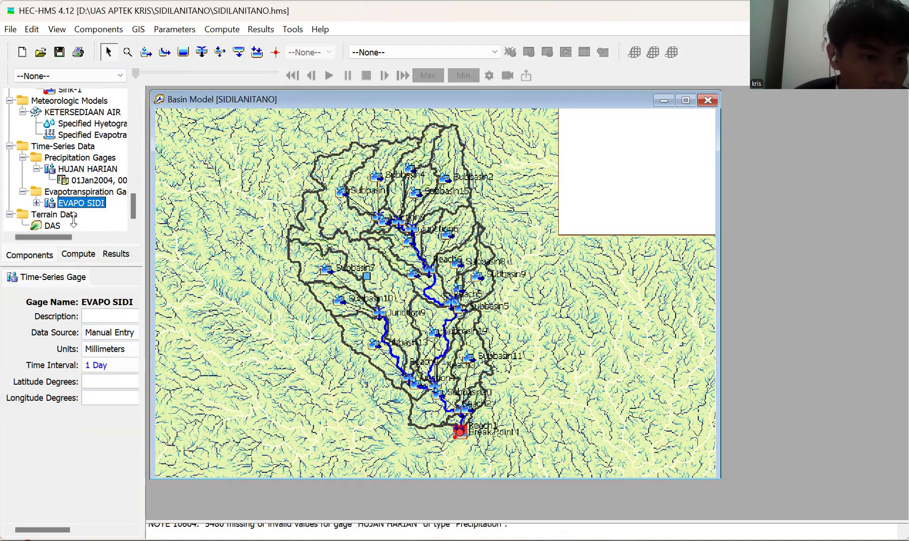
# Open the EVAPO SIDI gage's time window and set its start date to 01Jan2004.
pyautogui.press('Right')
pyautogui.press('Right')
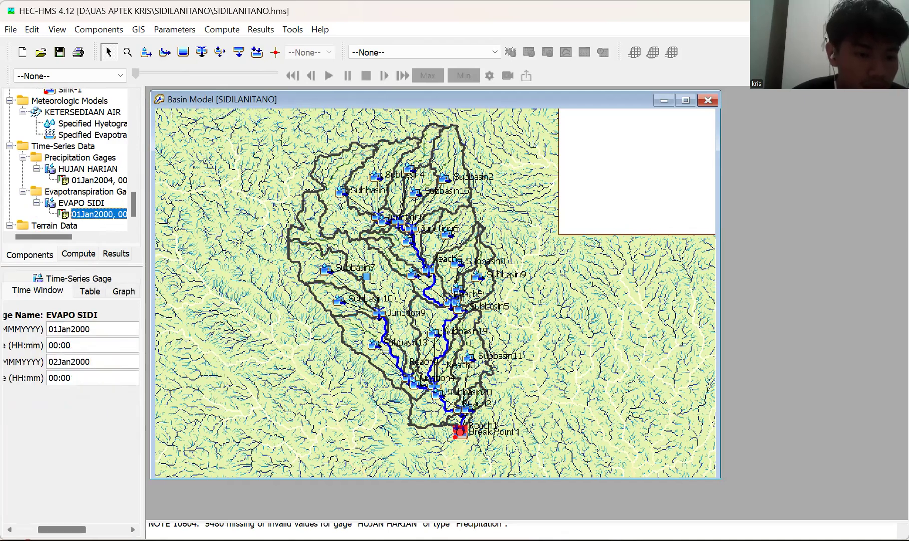
pyautogui.press('BackSpace')
pyautogui.write('4')
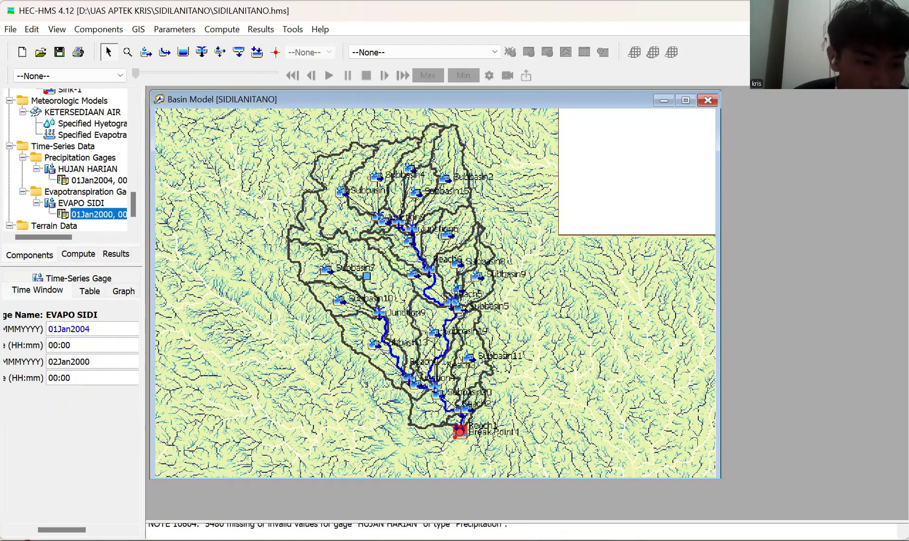
# Set the end date of the EVAPO SIDI time window to 02Jan2019 and save the project.
pyautogui.click(58, 367)
pyautogui.press('BackSpace')
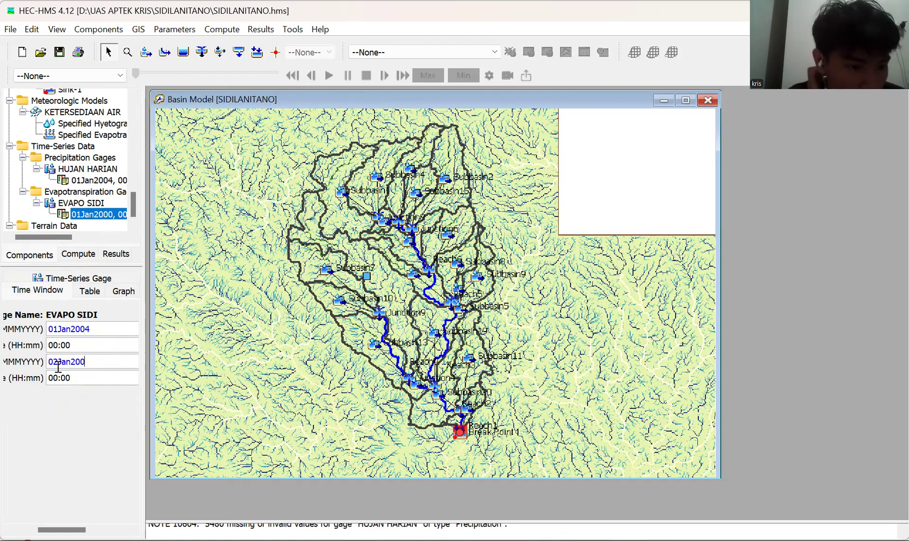
pyautogui.press('BackSpace')
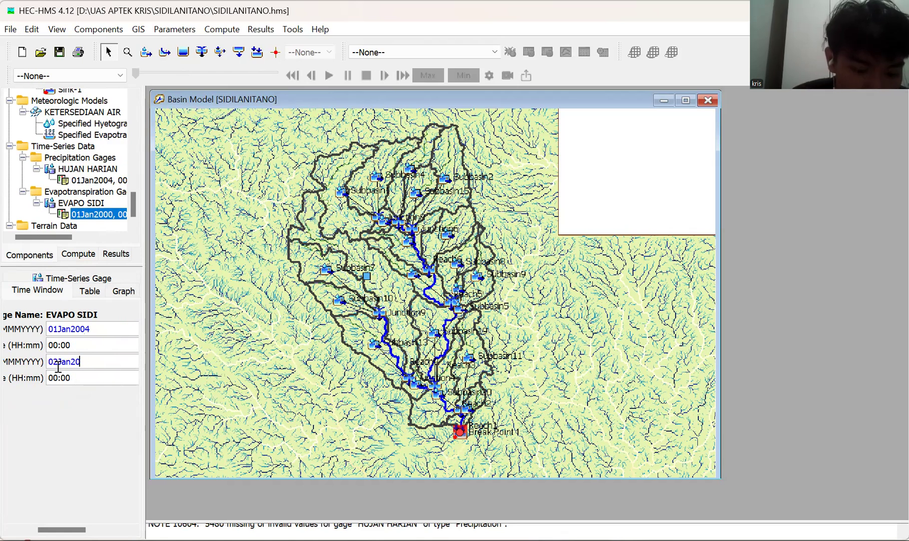
pyautogui.write('19')
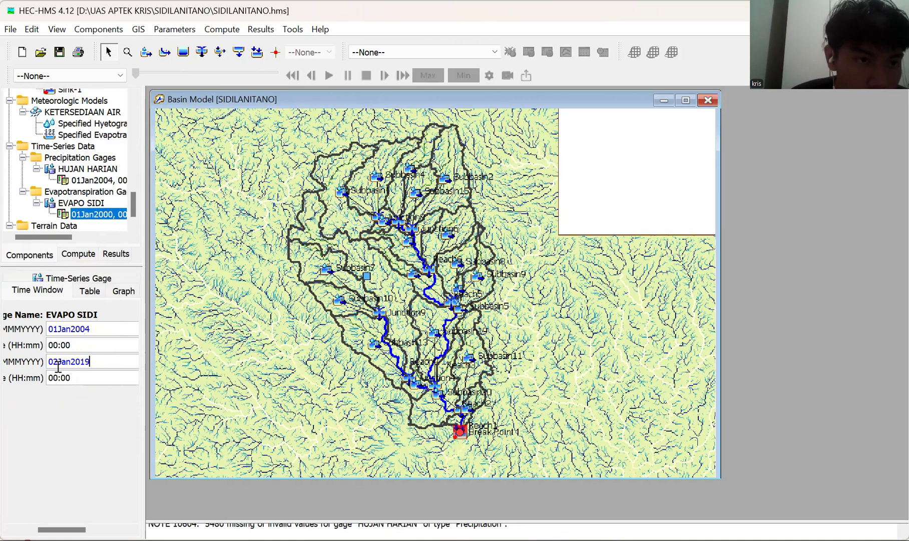
pyautogui.click(59, 53)
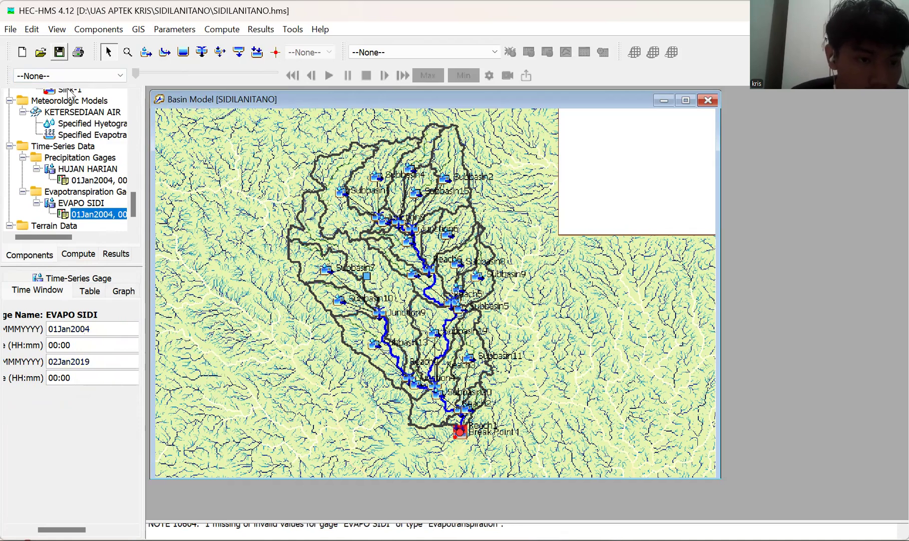
# Open the evapotranspiration data table of the EVAPO SIDI gage.
pyautogui.click(90, 291)
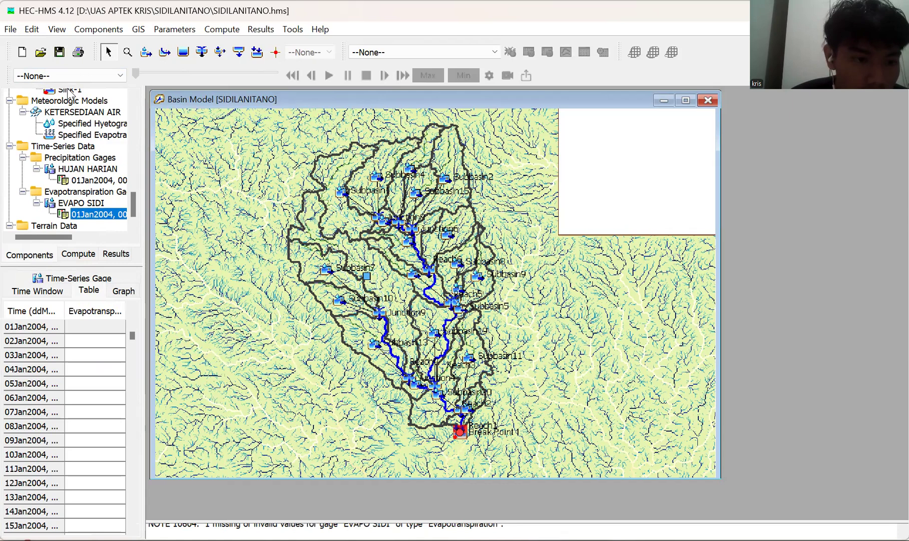
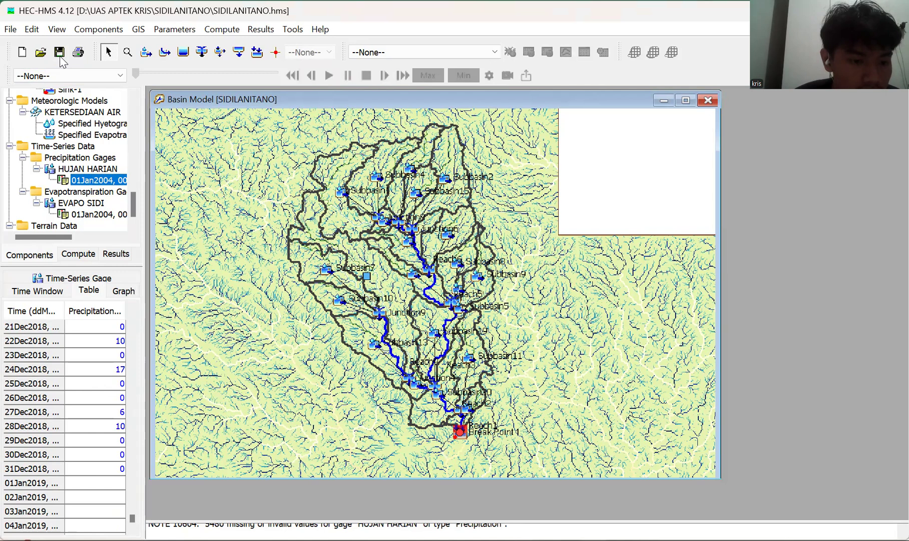
pyautogui.scroll(-5, 65, 425)
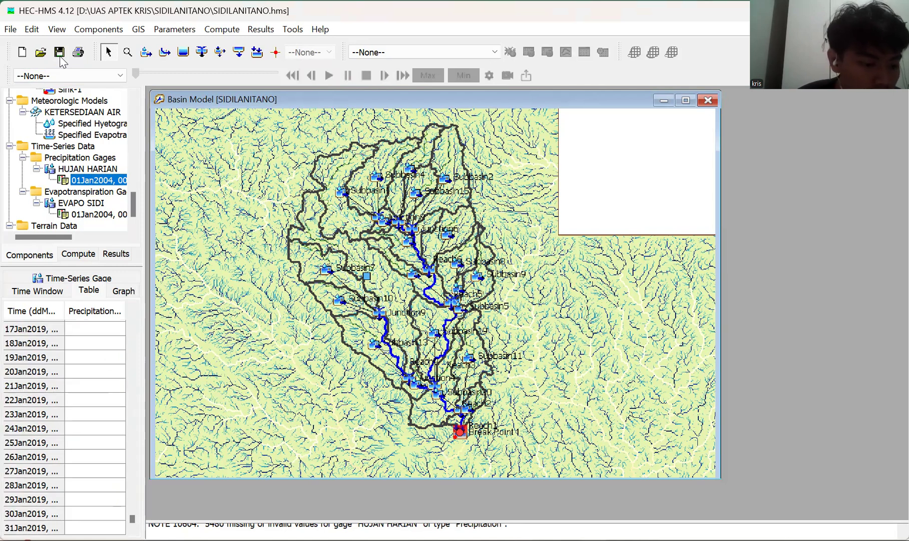
# Set the end date of the HUJAN HARIAN precipitation gage's time window to 31Jan2018.
pyautogui.scroll(3, 76, 423)
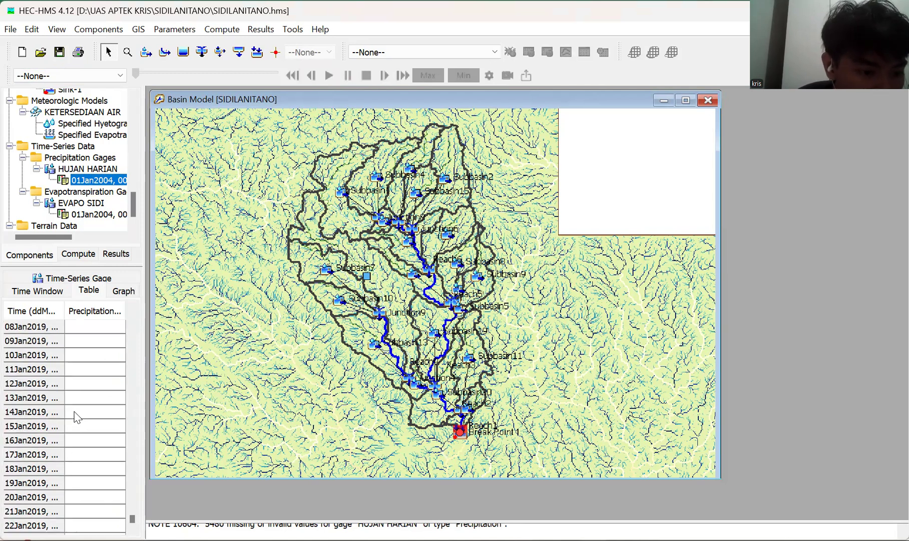
pyautogui.scroll(7, 76, 417)
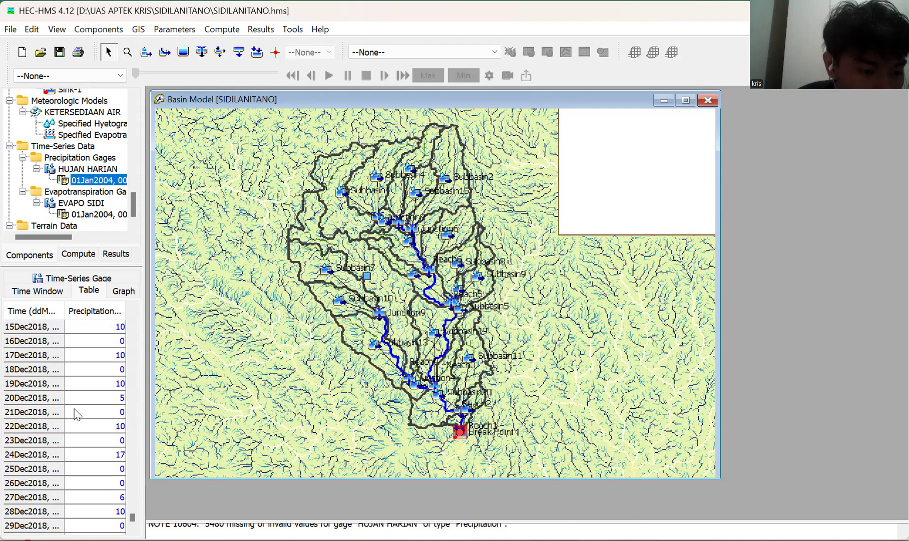
pyautogui.scroll(-1, 77, 396)
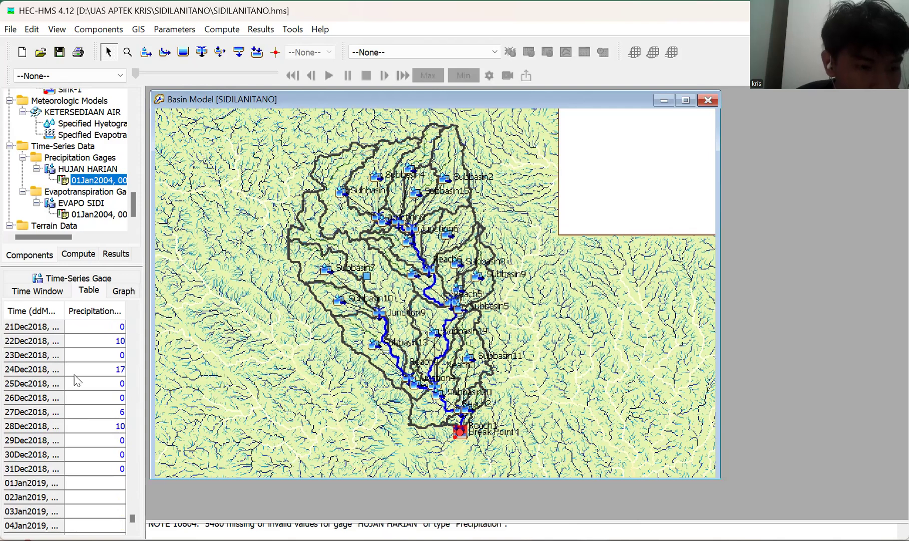
pyautogui.click(54, 295)
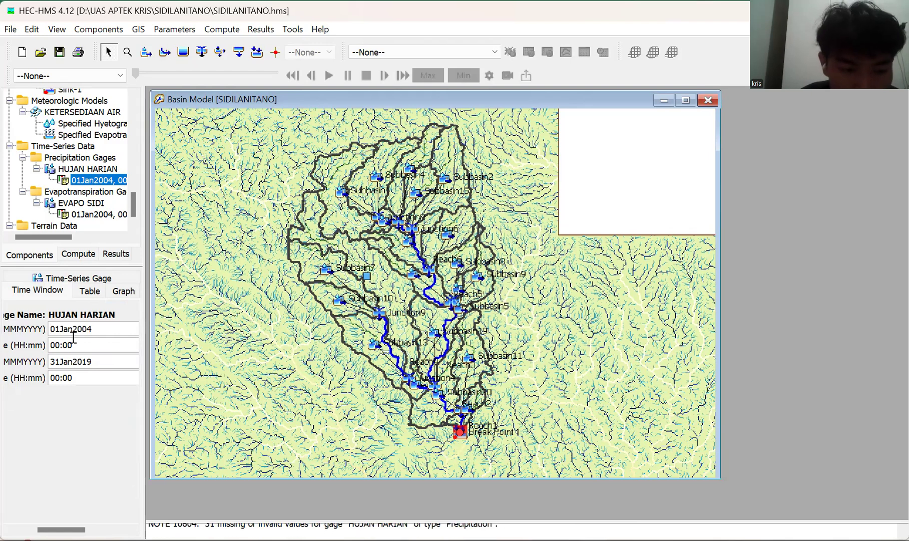
pyautogui.press('BackSpace')
pyautogui.write('8')
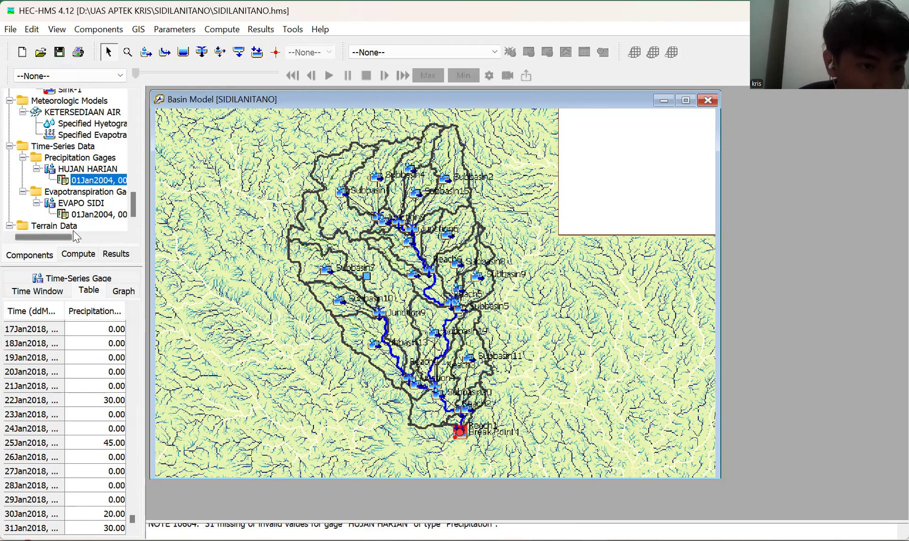
# Examine the evapotranspiration data table of the EVAPO SIDI gage through to its final dates.
pyautogui.click(80, 215)
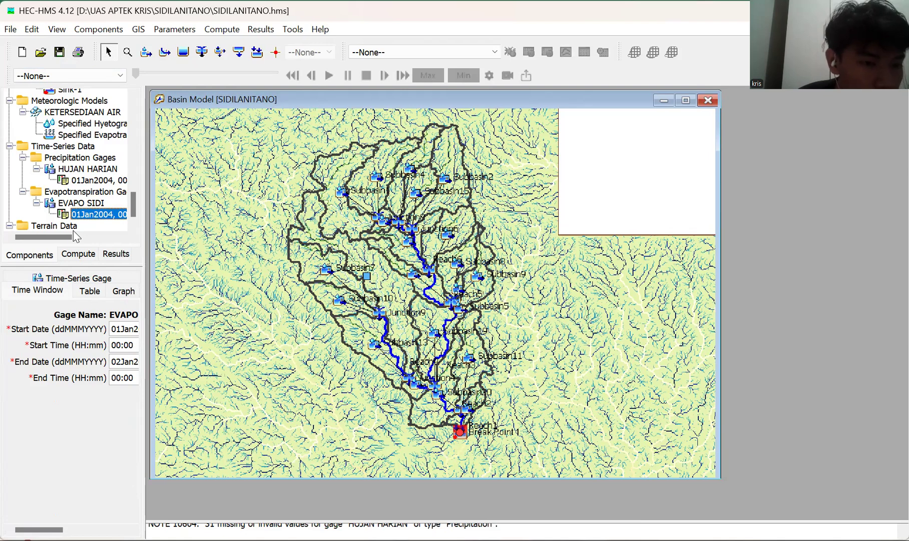
pyautogui.click(82, 290)
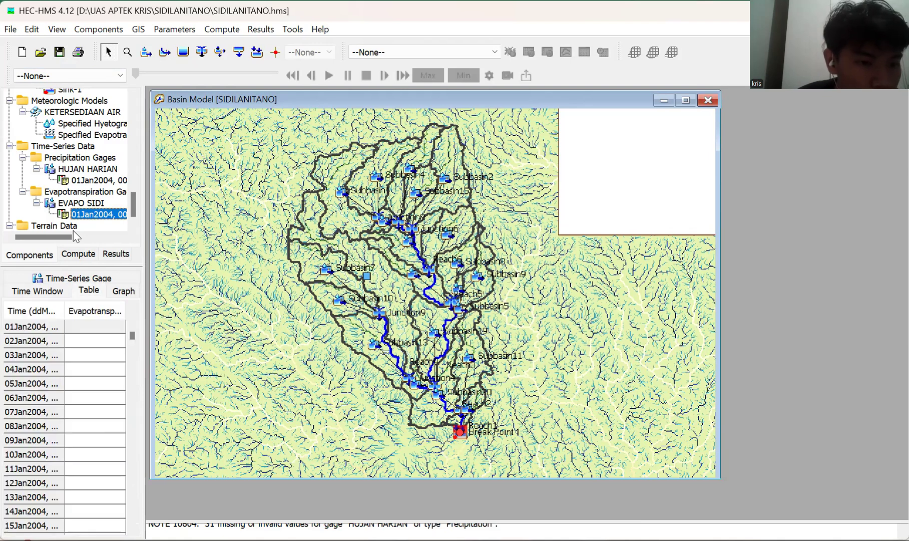
pyautogui.scroll(-2, 75, 319)
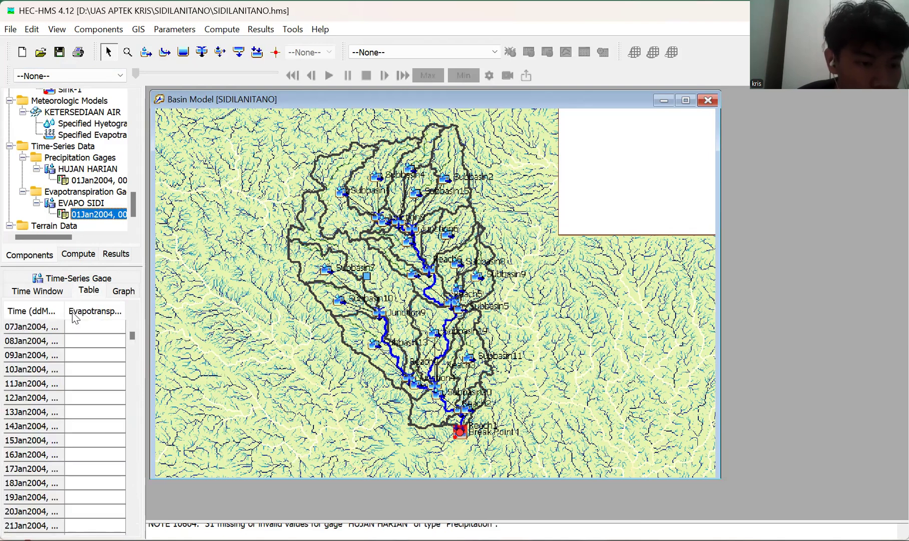
pyautogui.scroll(-15, 75, 319)
pyautogui.scroll(-20, 75, 318)
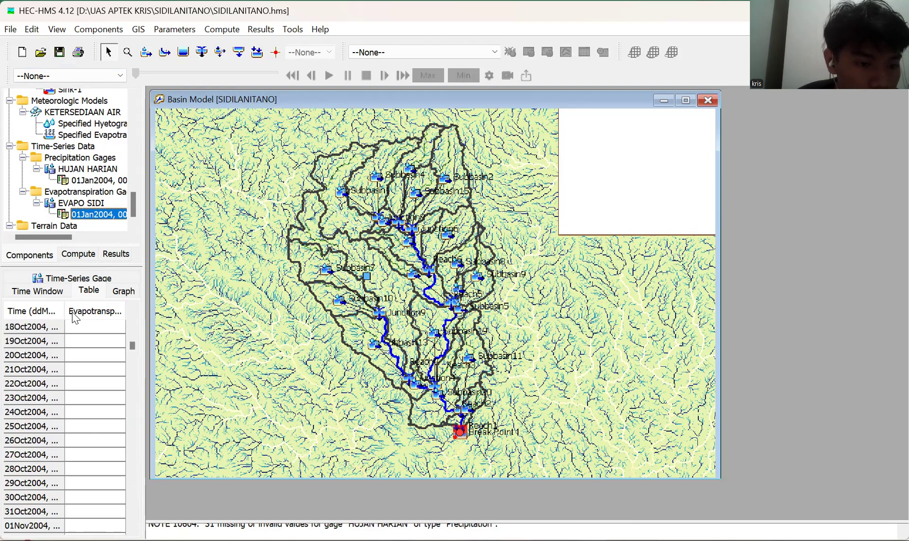
pyautogui.scroll(-20, 76, 318)
pyautogui.scroll(-20, 59, 345)
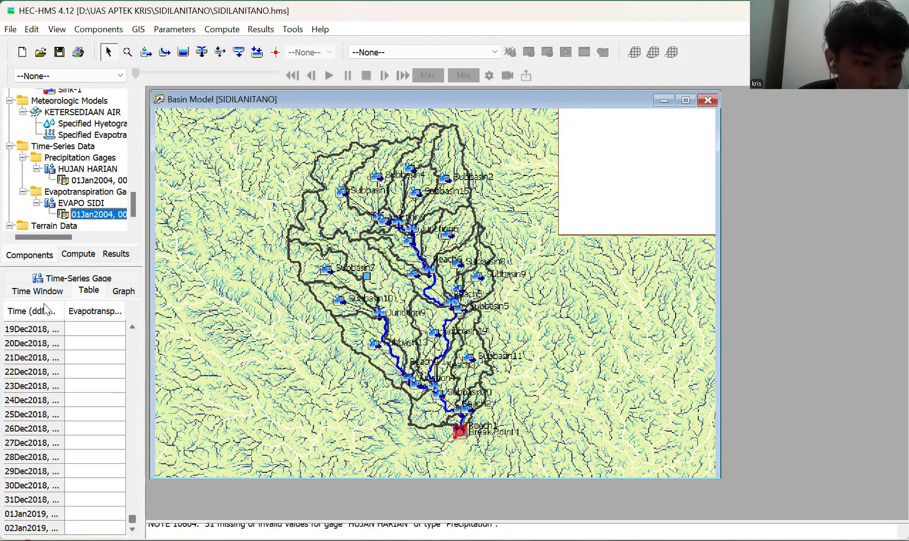
# Set the EVAPO SIDI time window's end date to 31Jan2018, save the project and reopen the gage's data table.
pyautogui.click(52, 295)
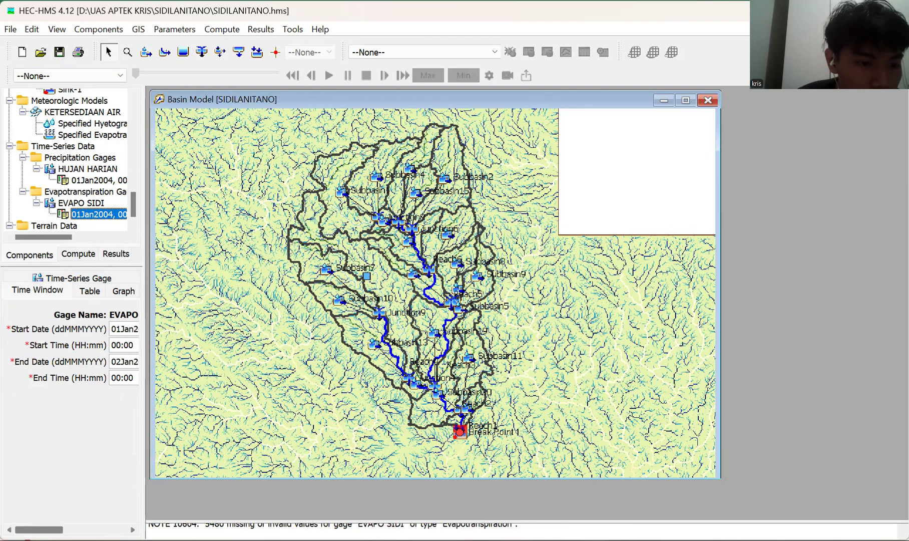
pyautogui.moveTo(39, 530); pyautogui.dragTo(55, 530)
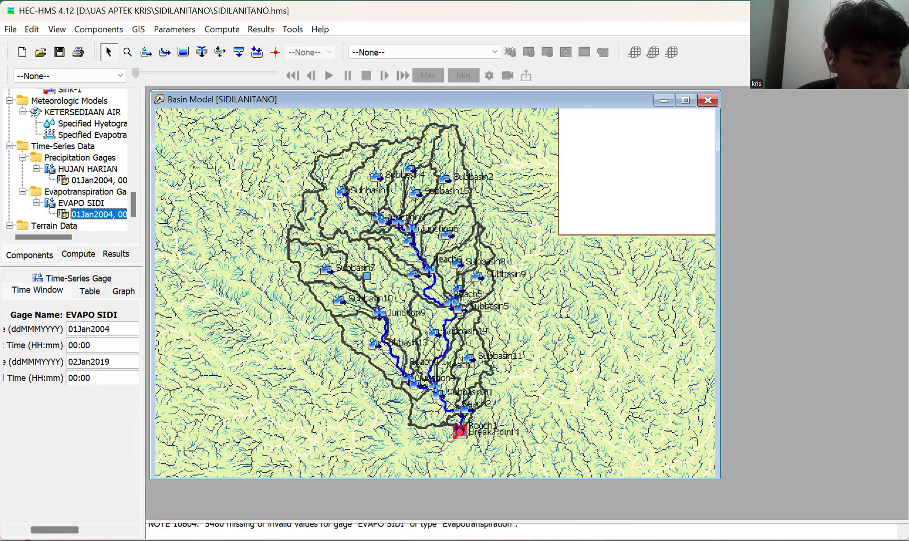
pyautogui.click(77, 362)
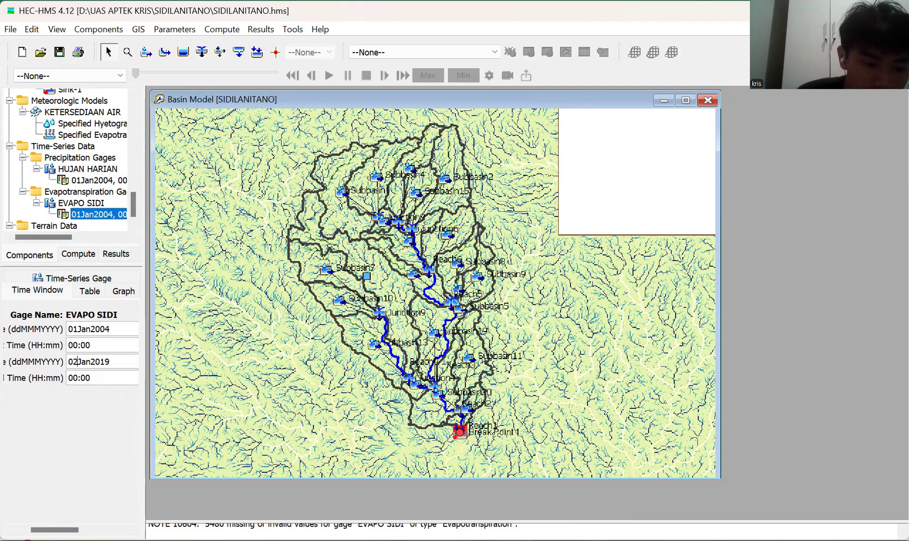
pyautogui.press('BackSpace')
pyautogui.press('BackSpace')
pyautogui.write('31')
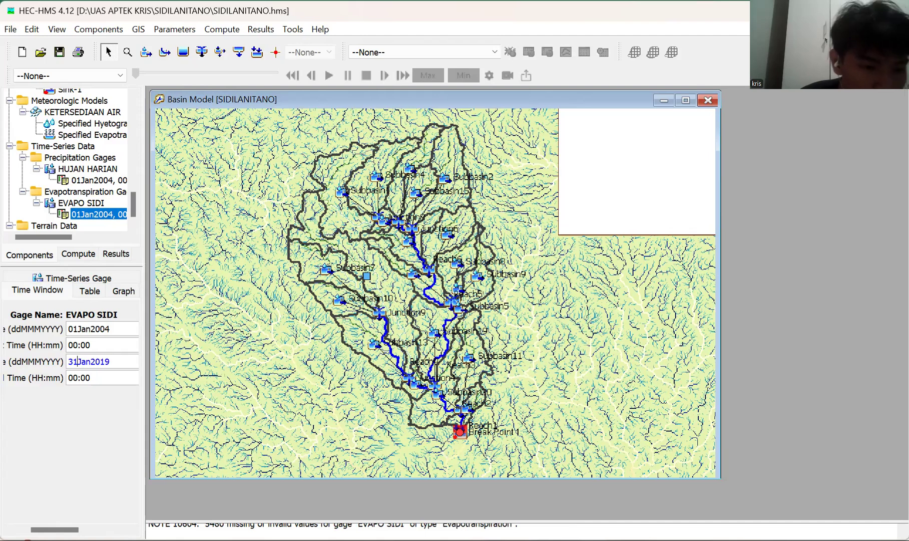
pyautogui.press('BackSpace')
pyautogui.write('8')
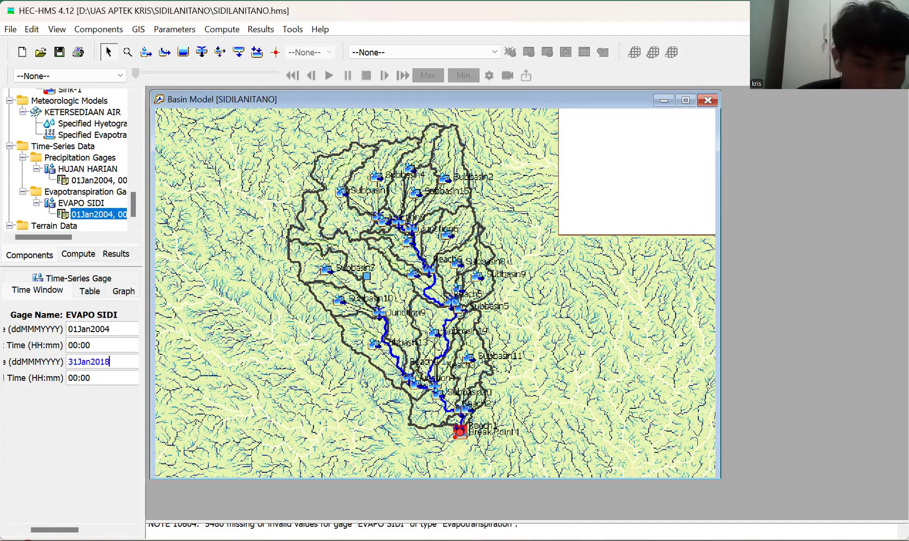
pyautogui.click(59, 50)
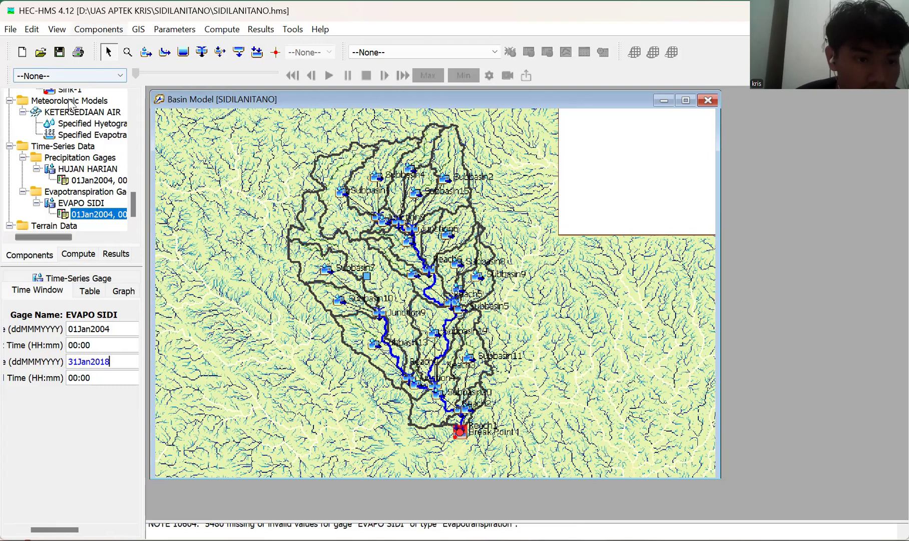
pyautogui.click(89, 291)
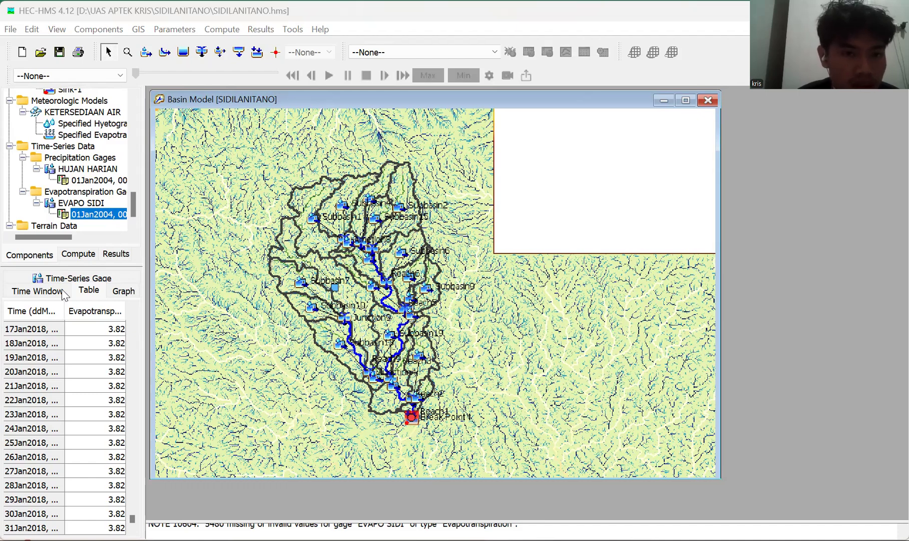
# Open the Control Specifications Manager.
pyautogui.click(104, 30)
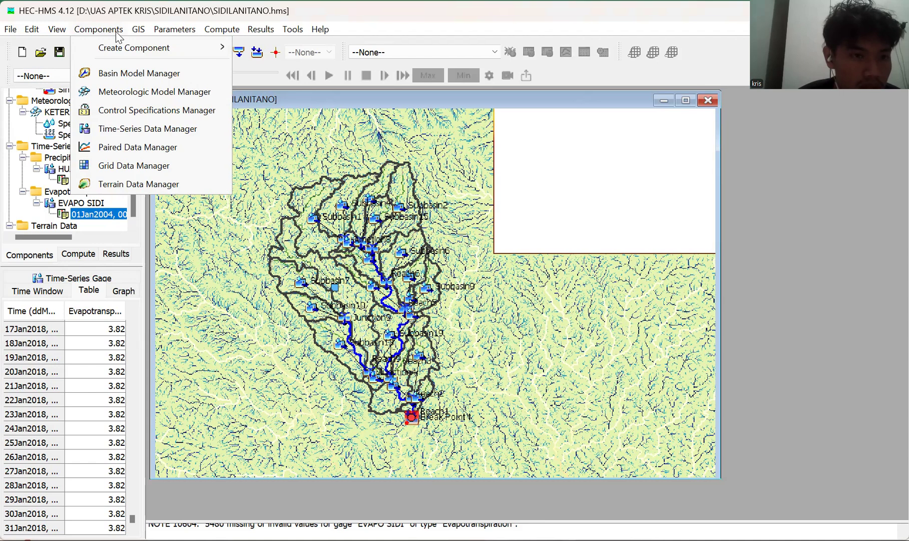
pyautogui.press('Down')
pyautogui.press('Down')
pyautogui.press('Down')
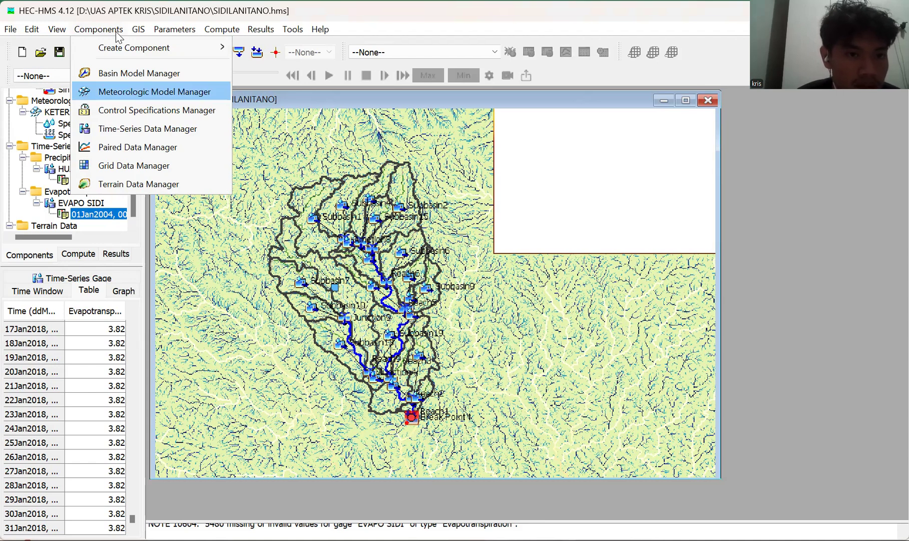
pyautogui.press('Down')
pyautogui.press('Return')
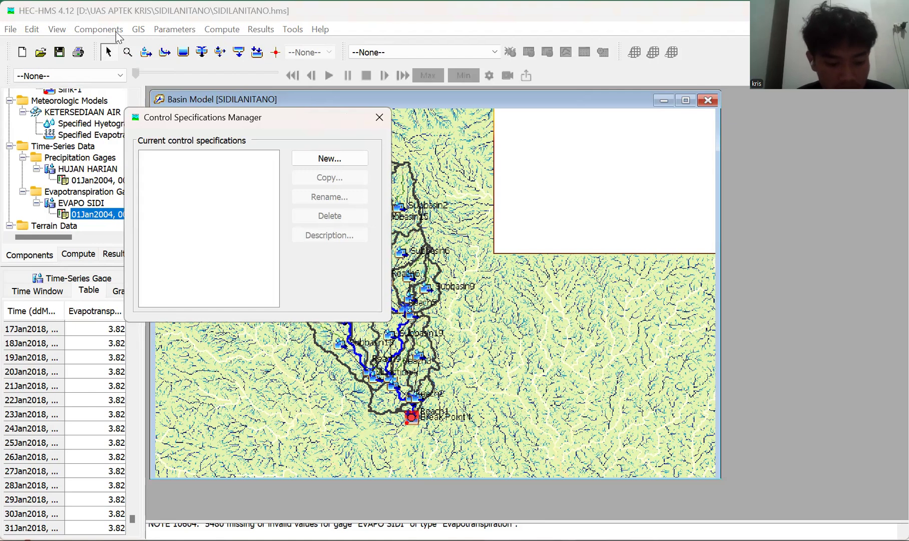
# Create a new control specification named KETERSEDIAAN AIR and dismiss the manager dialog.
pyautogui.press('Return')
pyautogui.write('c')
pyautogui.press('BackSpace')
pyautogui.write('KETERS')
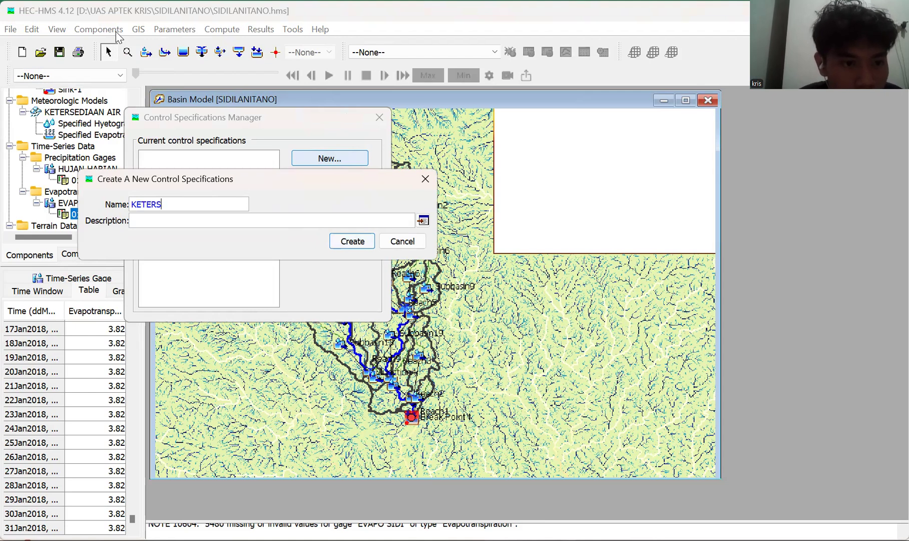
pyautogui.write('EDIAAN AIR')
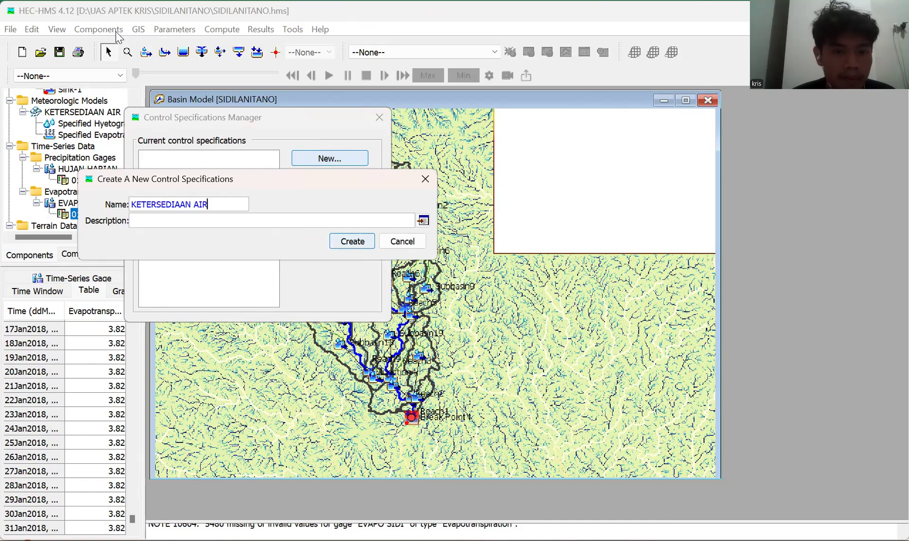
pyautogui.press('Return')
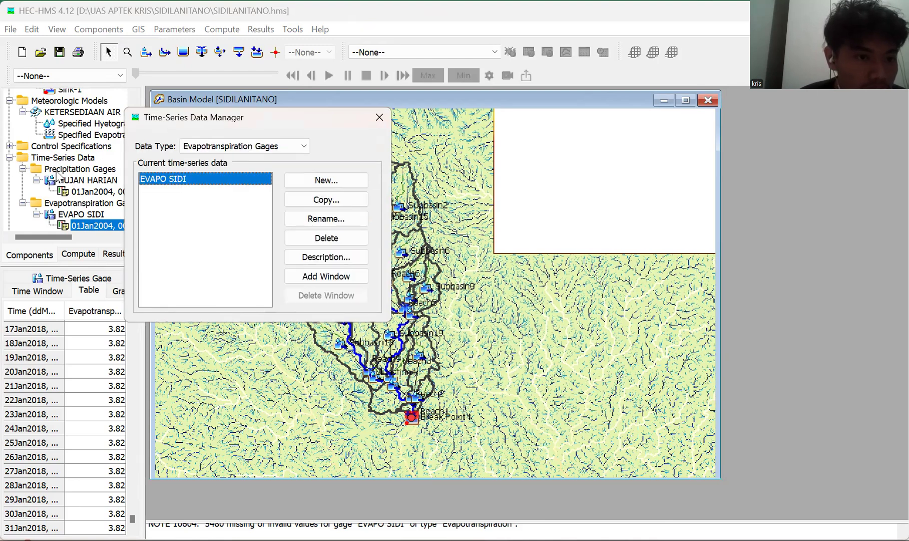
pyautogui.press('Escape')
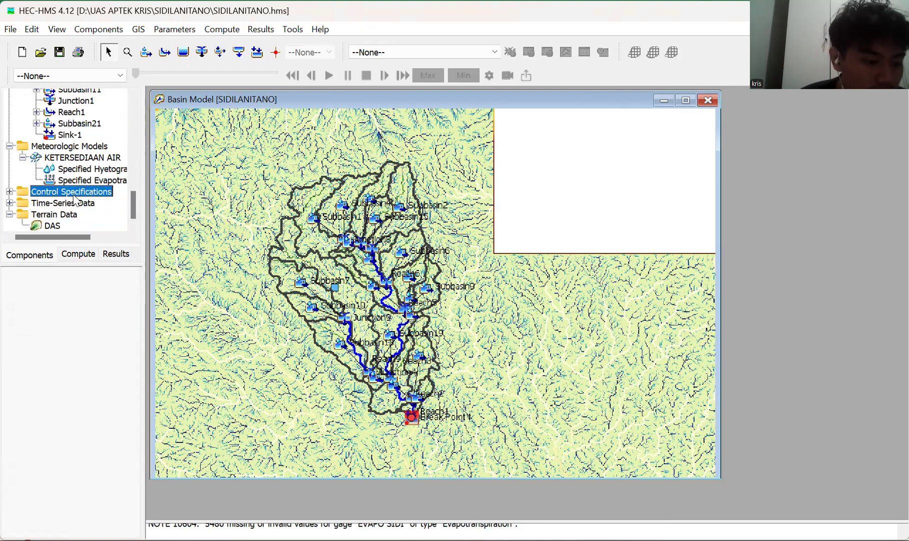
# Assign the EVAPO SIDI gage to all subbasins in the specified evapotranspiration of the KETERSEDIAAN AIR meteorologic model.
pyautogui.press('Up')
pyautogui.press('Up')
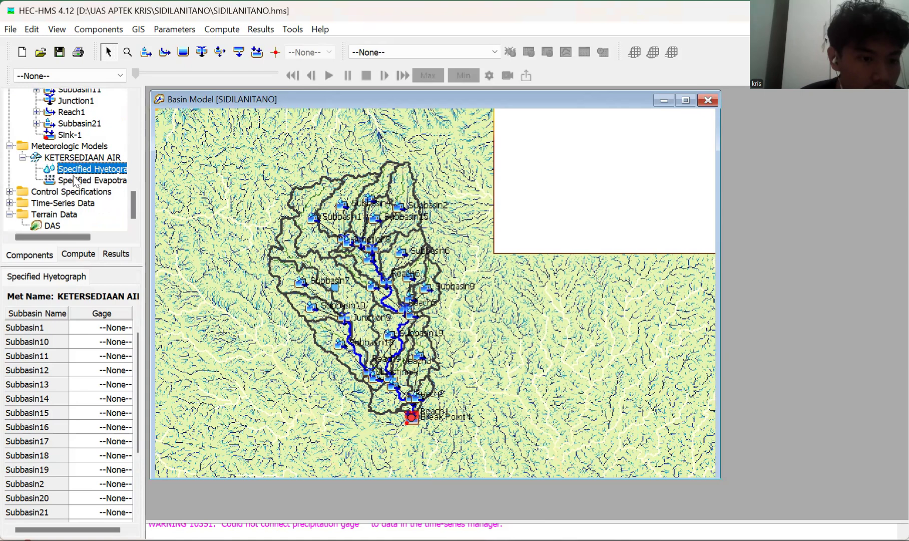
pyautogui.click(74, 181)
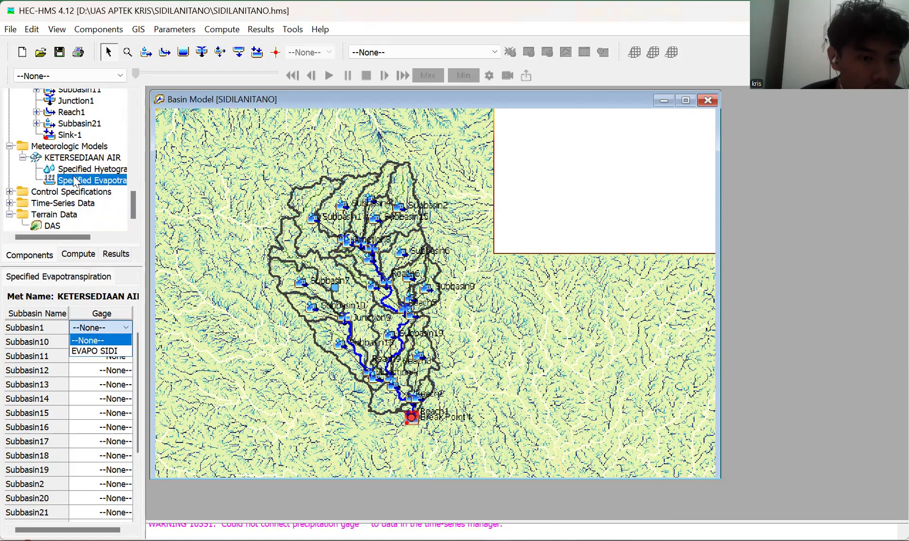
pyautogui.press('Down')
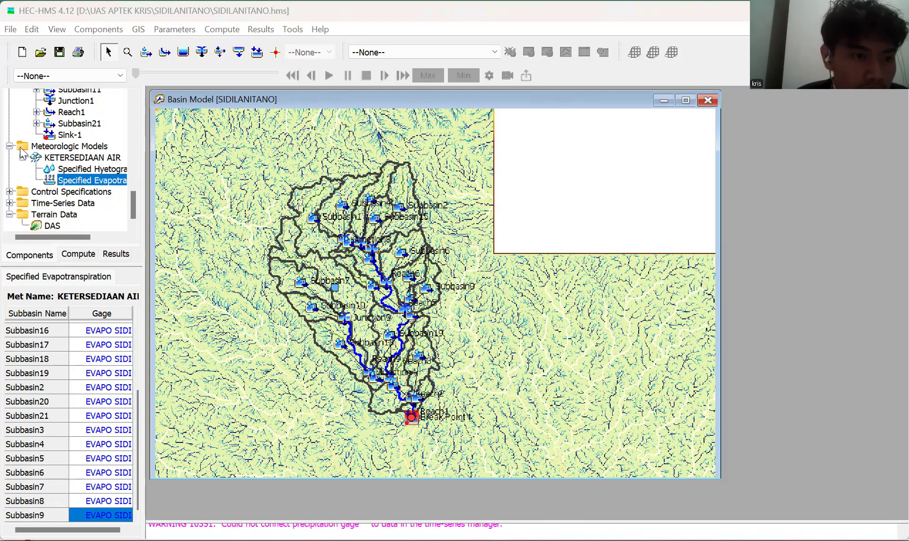
# Select HUJAN HARIAN as the gage for Subbasin1 in the specified hyetograph of the KETERSEDIAAN AIR meteorologic model.
pyautogui.click(62, 157)
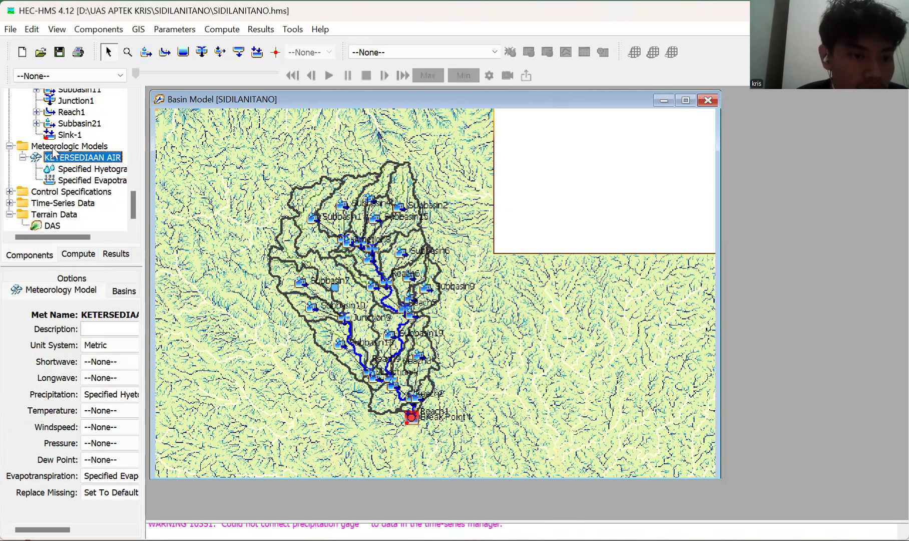
pyautogui.press('Down')
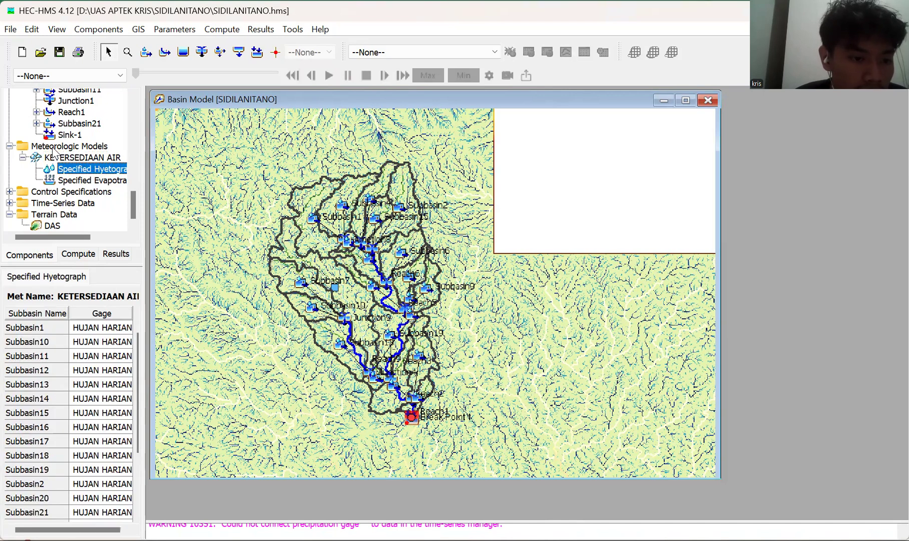
pyautogui.click(101, 328)
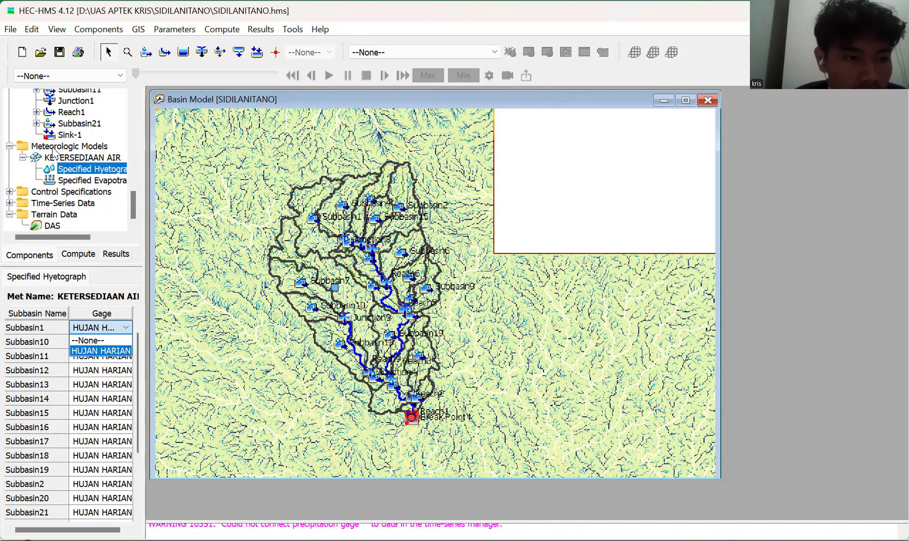
pyautogui.click(101, 351)
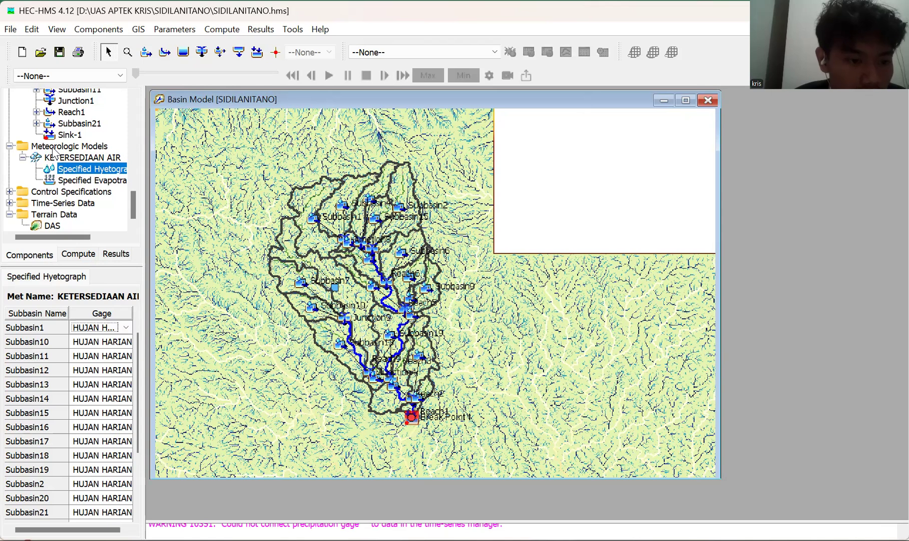
# Check the subbasins' gage assignments in the specified evapotranspiration, including the gage choices for Subbasin14.
pyautogui.click(92, 180)
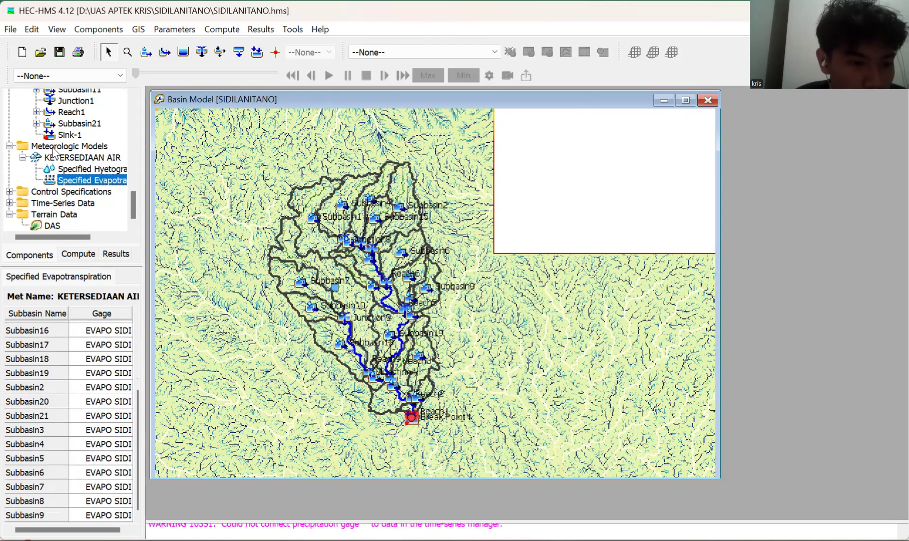
pyautogui.scroll(1, 101, 341)
pyautogui.click(102, 342)
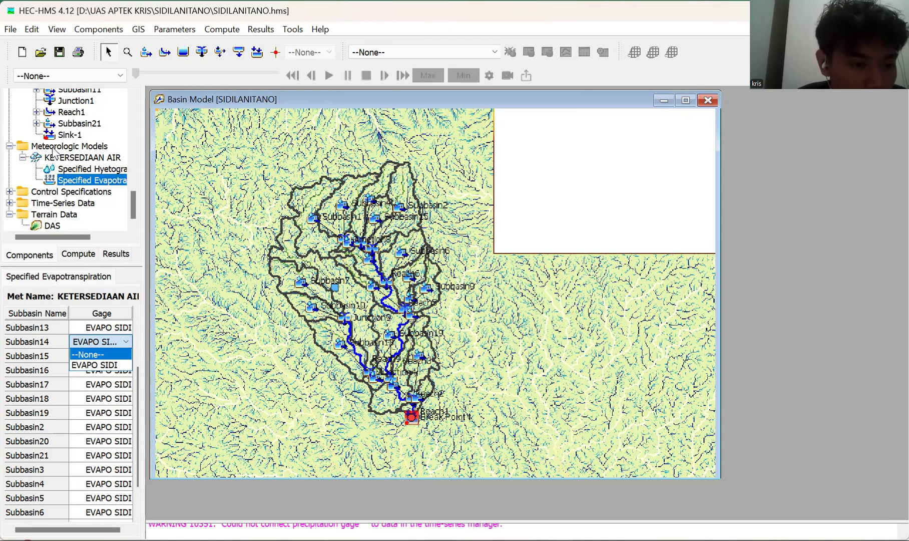
pyautogui.click(101, 341)
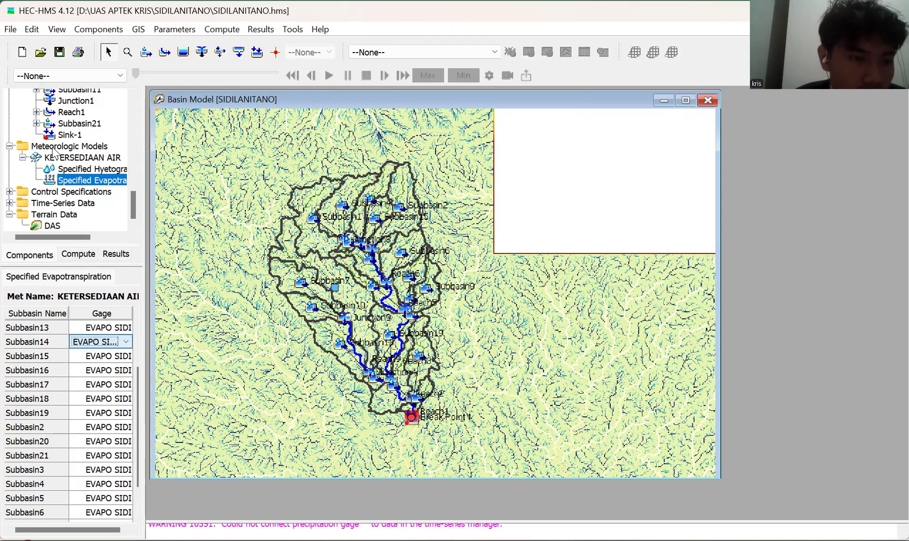
# Set the time interval of the KETERSEDIAAN AIR control specification to 1 Day.
pyautogui.click(40, 195)
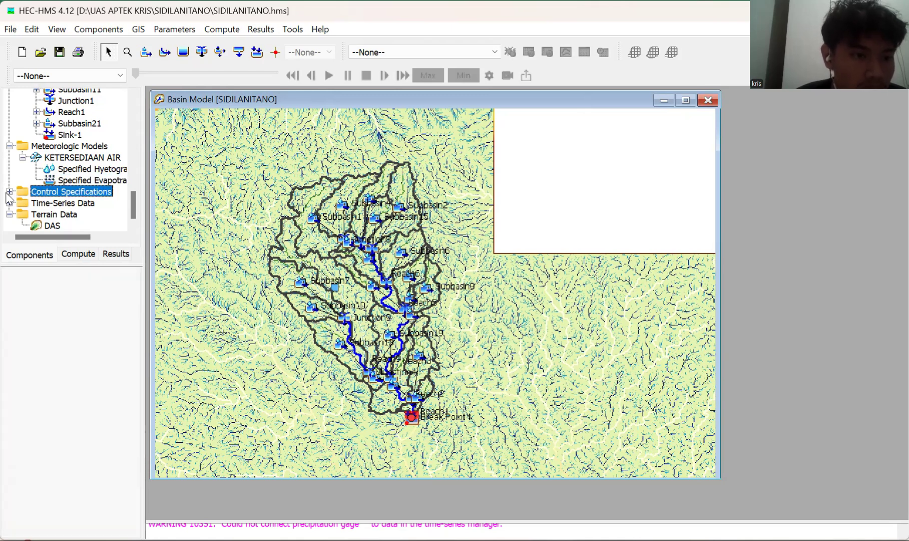
pyautogui.click(10, 192)
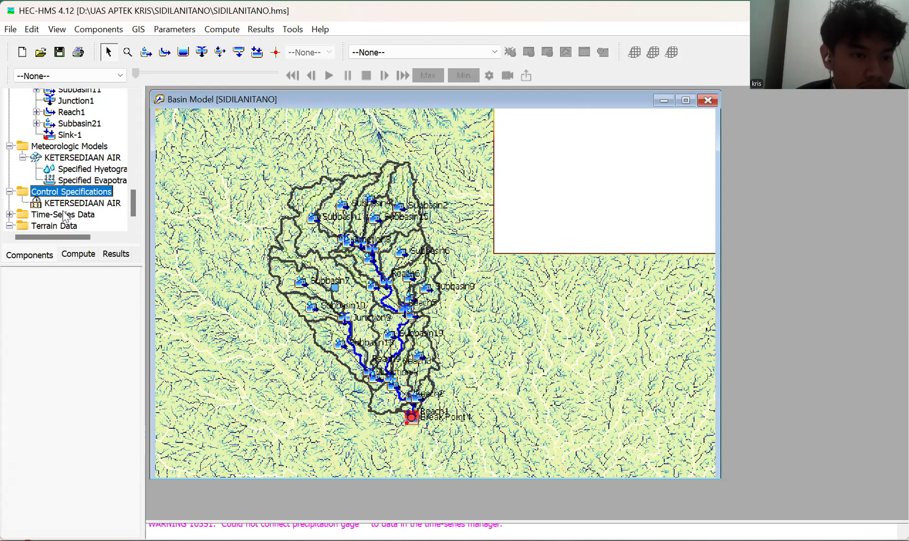
pyautogui.click(76, 203)
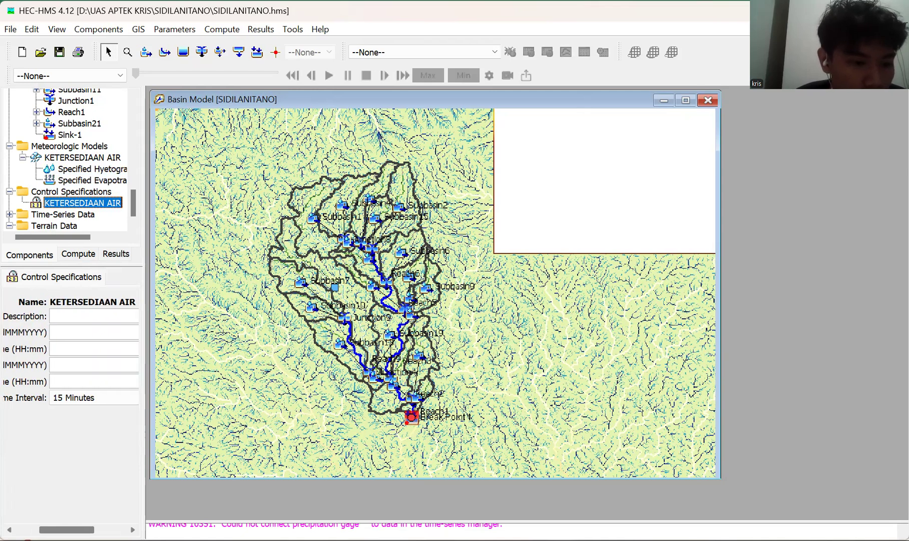
pyautogui.click(94, 397)
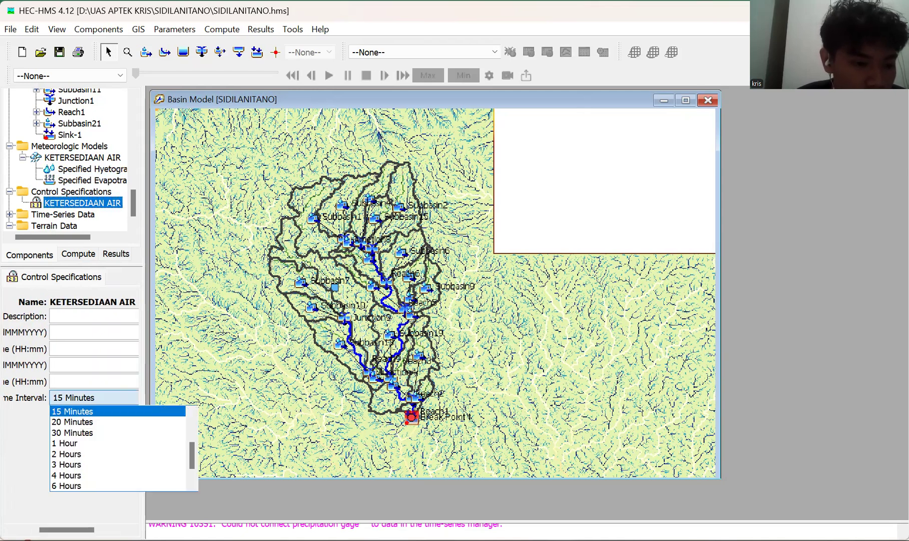
pyautogui.scroll(-3, 78, 465)
pyautogui.click(75, 486)
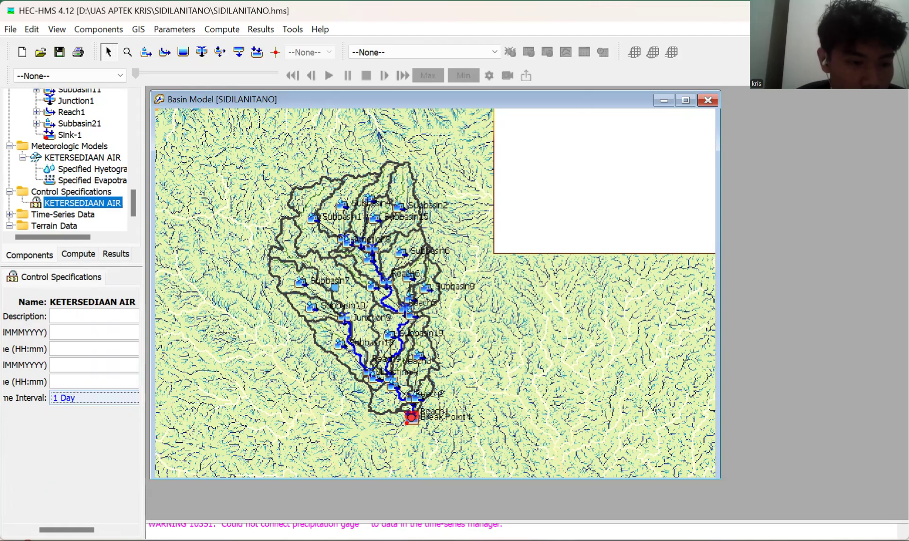
# Enter 00:00 as the end time and 31DES2018 as the end date of the KETERSEDIAAN AIR control specification.
pyautogui.click(75, 384)
pyautogui.write('00:')
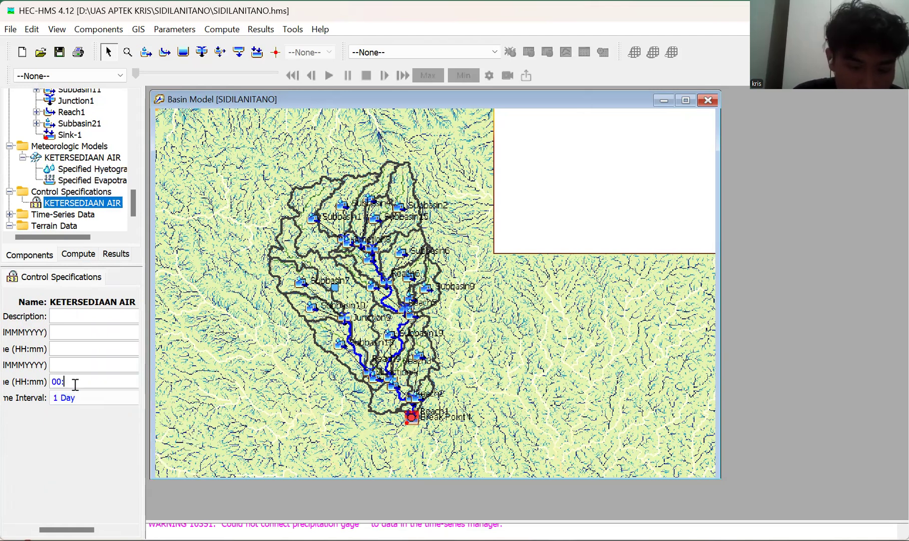
pyautogui.write('00')
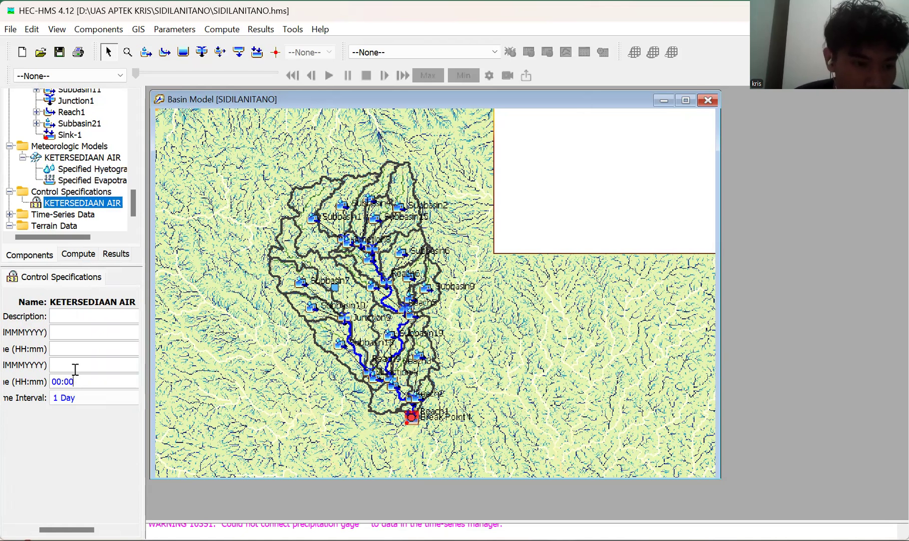
pyautogui.moveTo(66, 530); pyautogui.dragTo(43, 529)
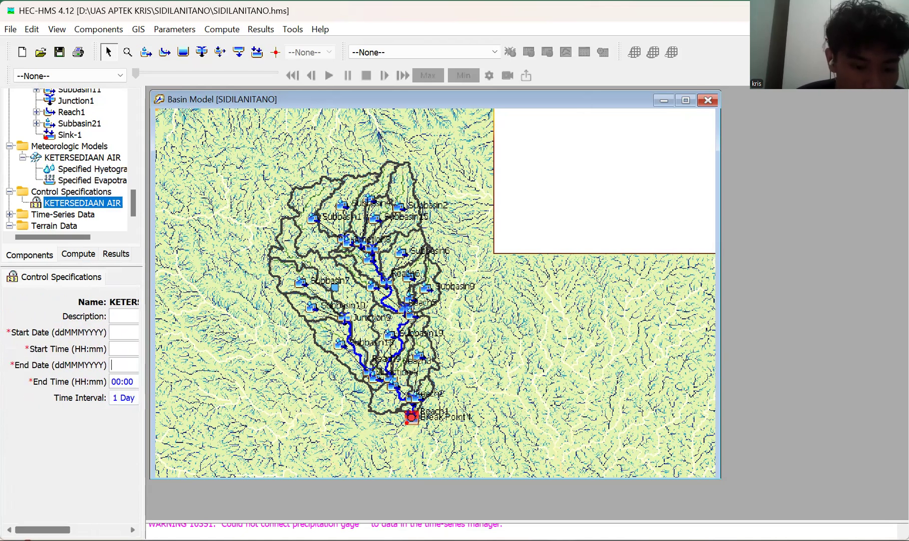
pyautogui.write('31')
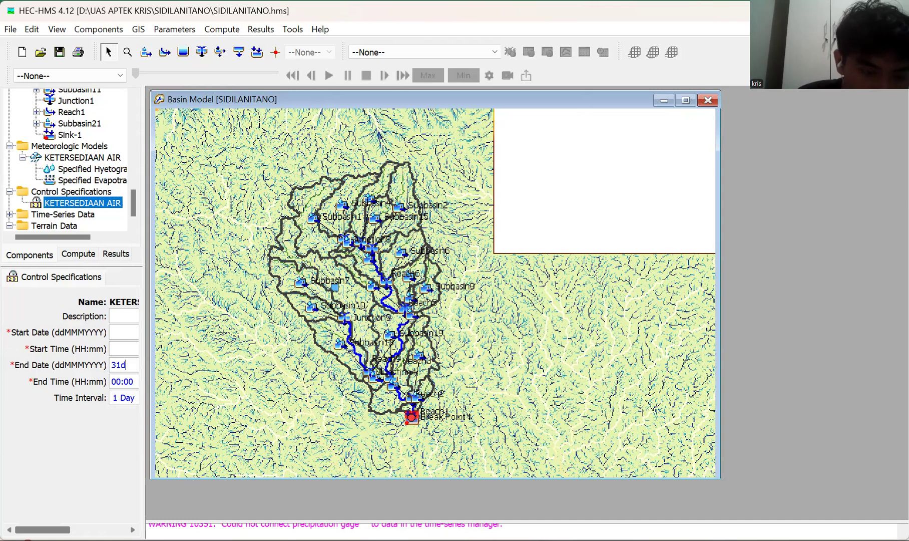
pyautogui.write('DES2')
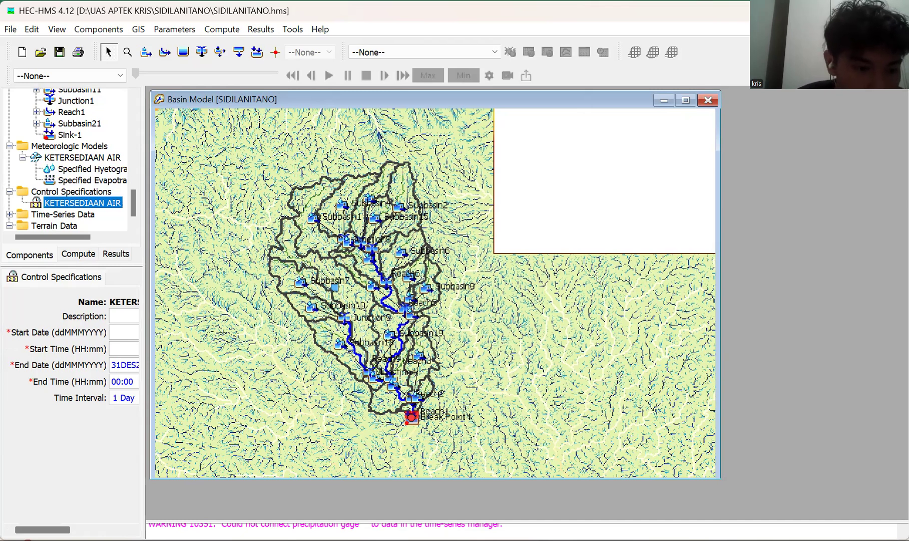
pyautogui.write('018')
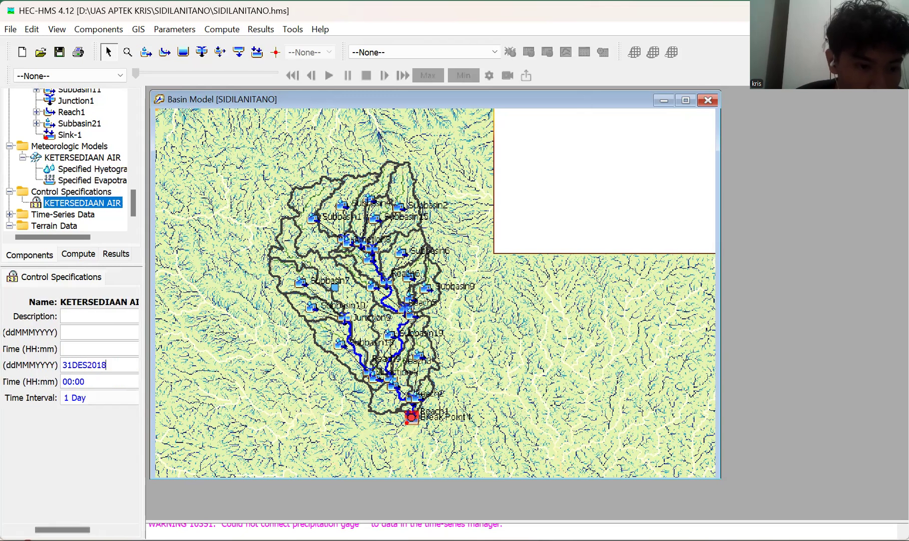
pyautogui.write('0')
# Enter 00:00 as the start time and 01Jan2004 as the start date of the control specification.
pyautogui.press('Return')
pyautogui.click(75, 332)
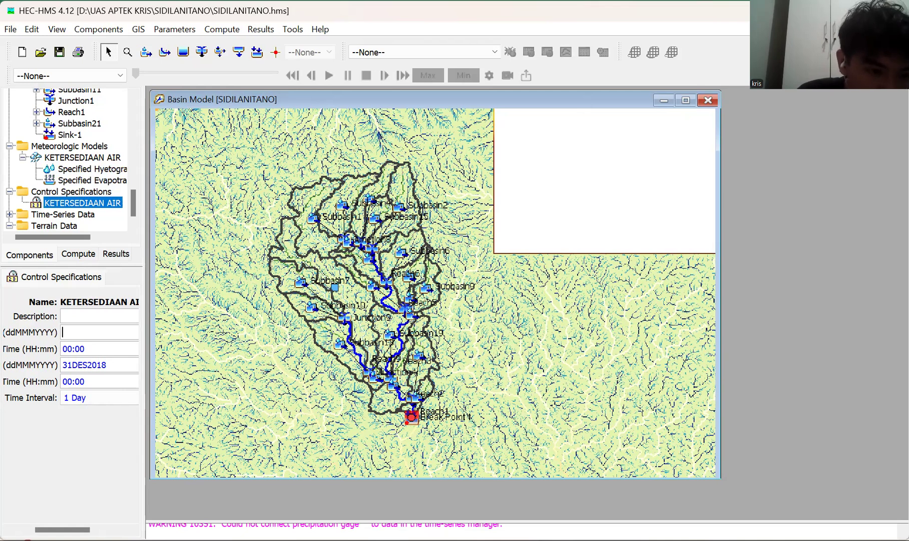
pyautogui.write('01')
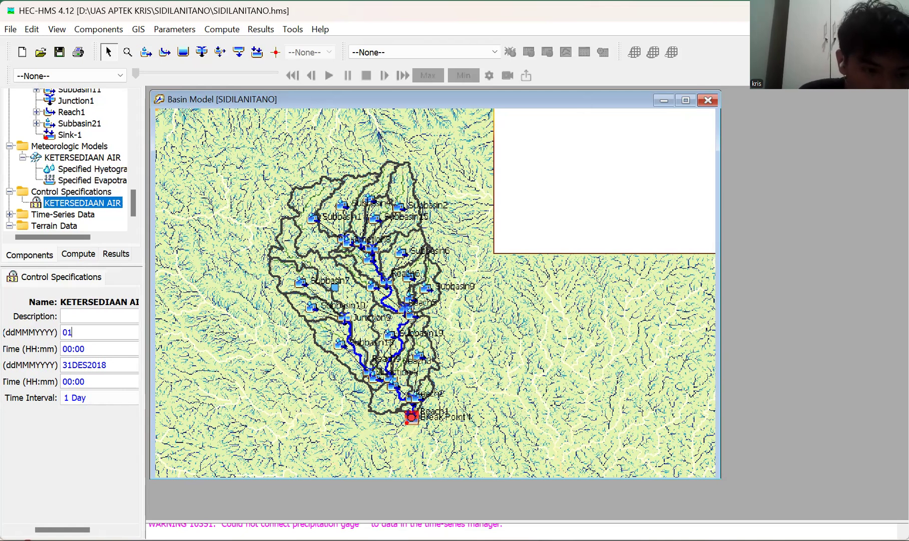
pyautogui.write('JAN')
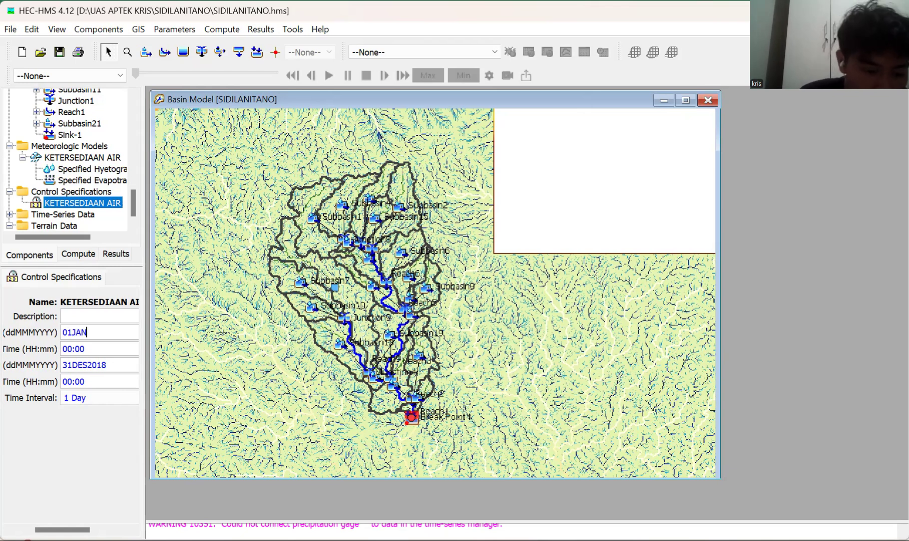
pyautogui.press('BackSpace')
pyautogui.press('BackSpace')
pyautogui.press('BackSpace')
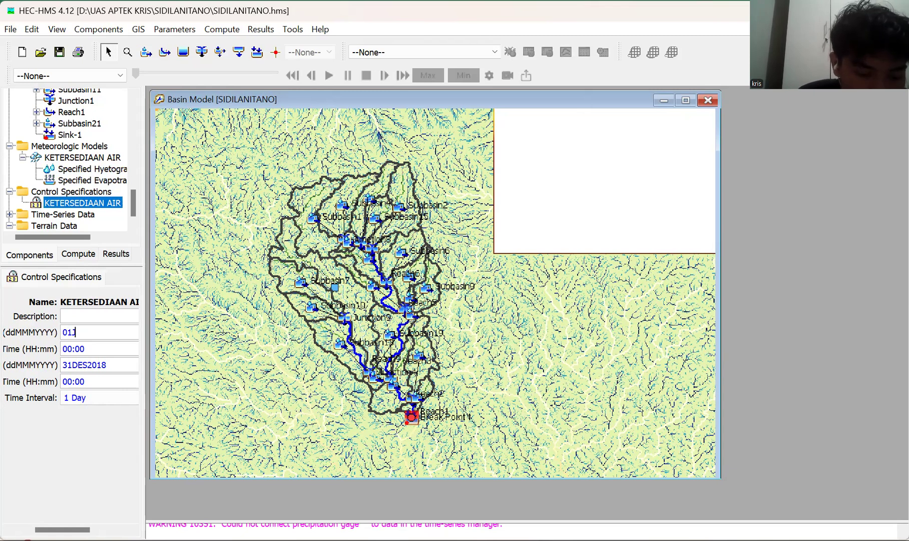
pyautogui.write('Jan0')
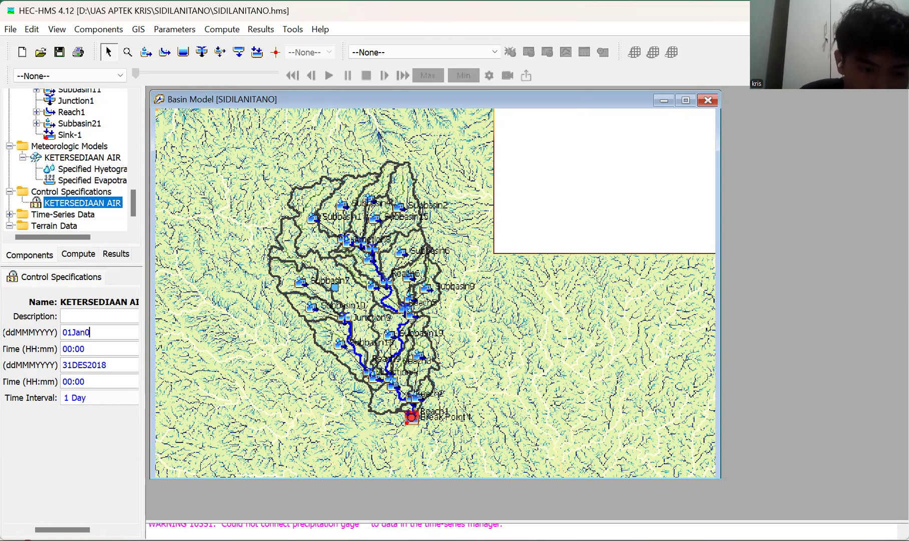
pyautogui.press('BackSpace')
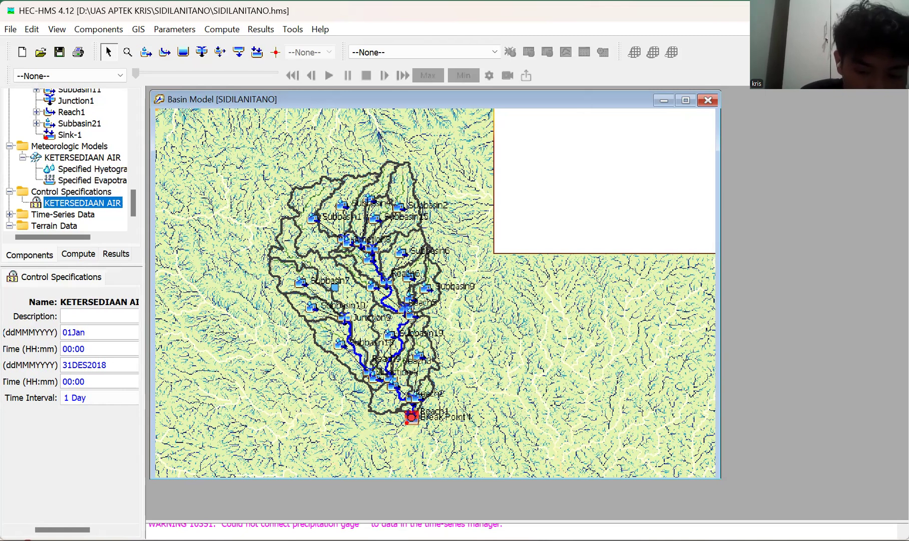
pyautogui.write('200')
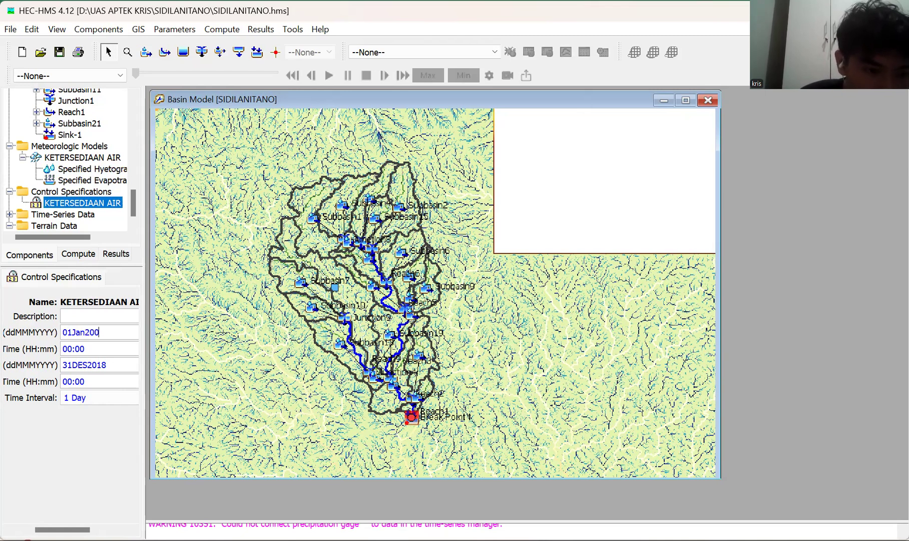
pyautogui.write('4')
# Change the control specification's end date to 31Jan2018 and save the project.
pyautogui.click(86, 364)
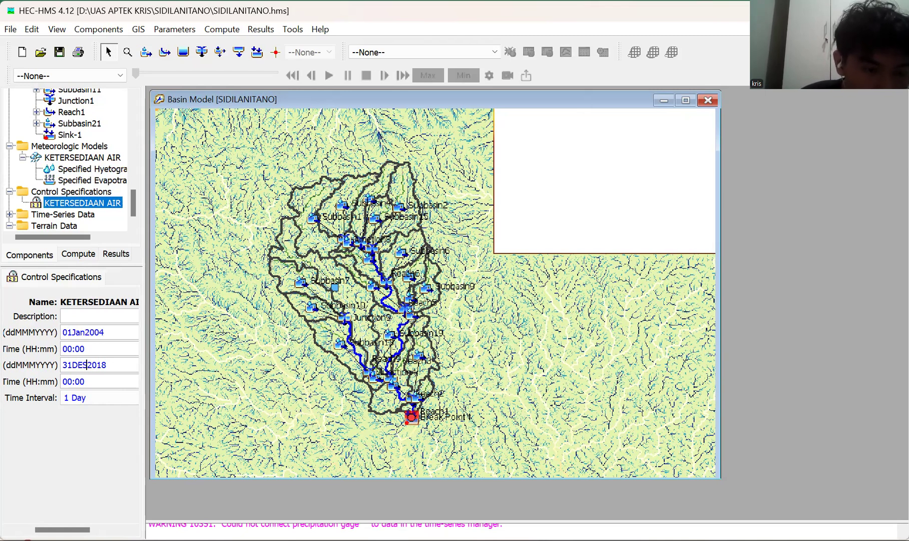
pyautogui.press('BackSpace')
pyautogui.press('BackSpace')
pyautogui.press('BackSpace')
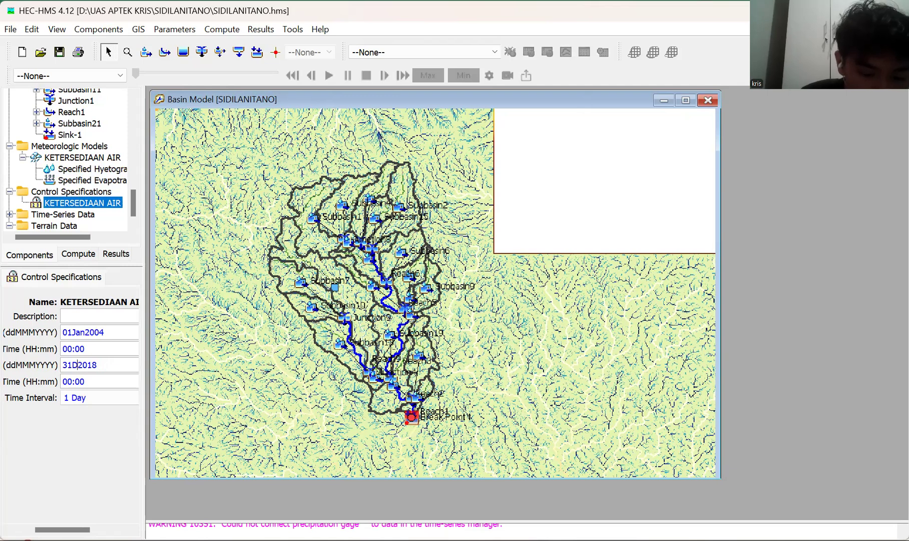
pyautogui.write('Jan')
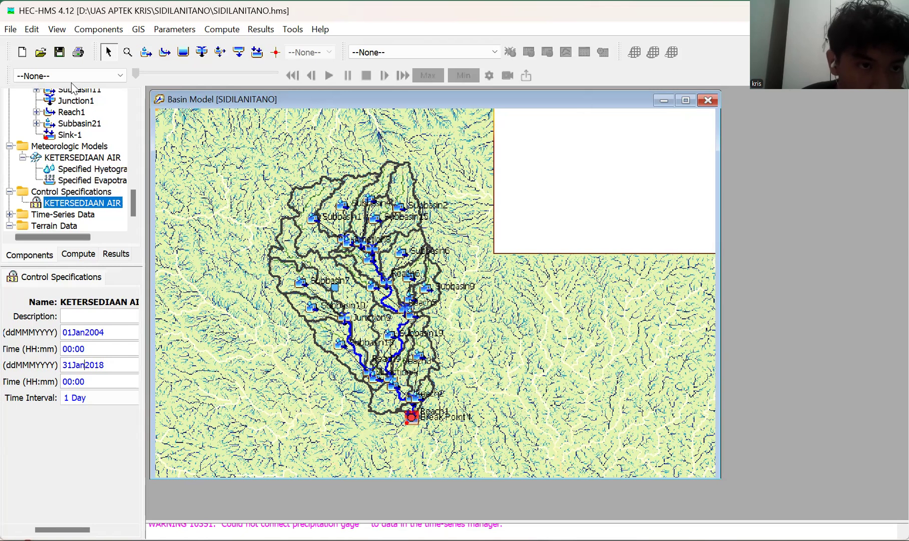
pyautogui.click(60, 53)
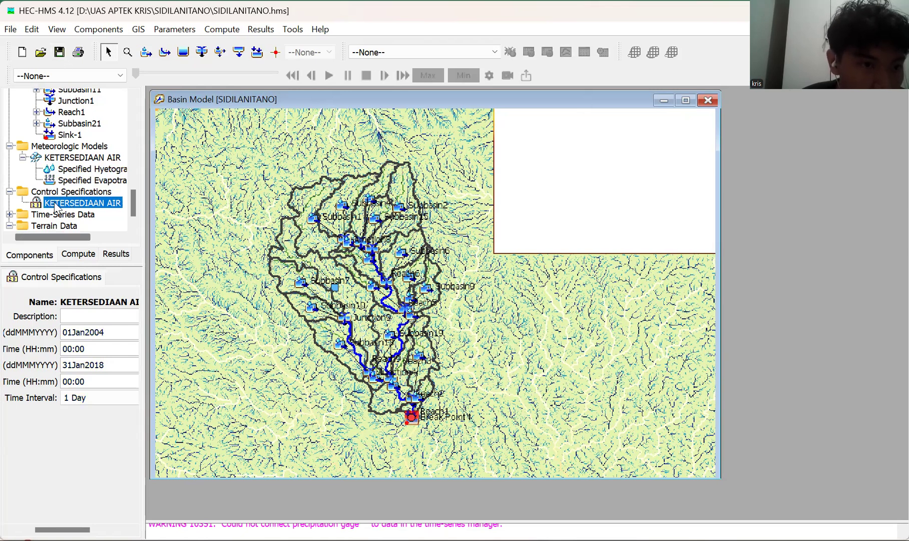
# Check the time windows of the HUJAN HARIAN precipitation gage and the EVAPO SIDI evapotranspiration gage.
pyautogui.scroll(-1, 54, 202)
pyautogui.doubleClick(69, 198)
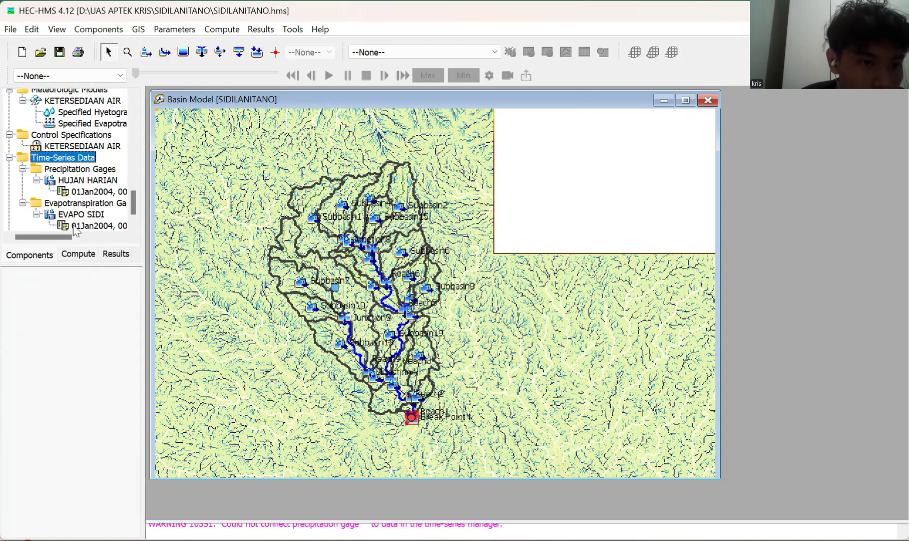
pyautogui.click(74, 180)
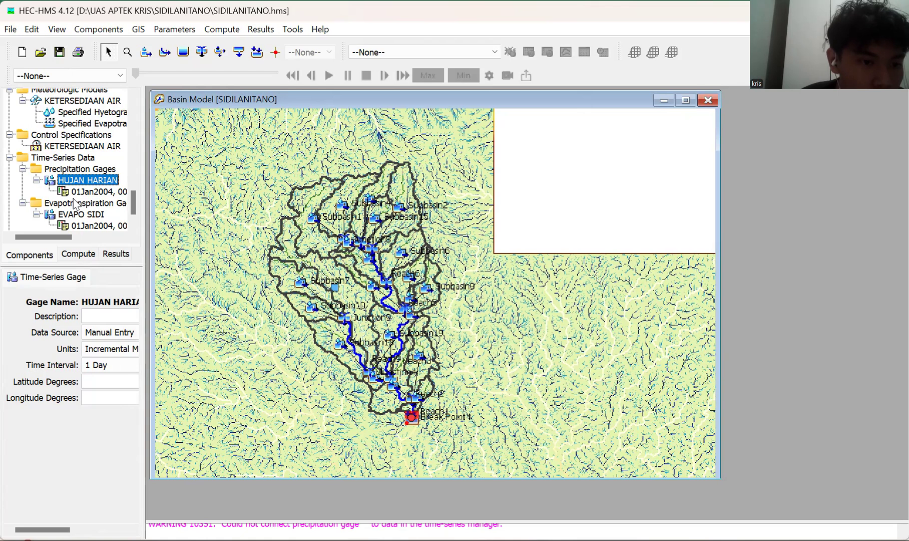
pyautogui.press('Down')
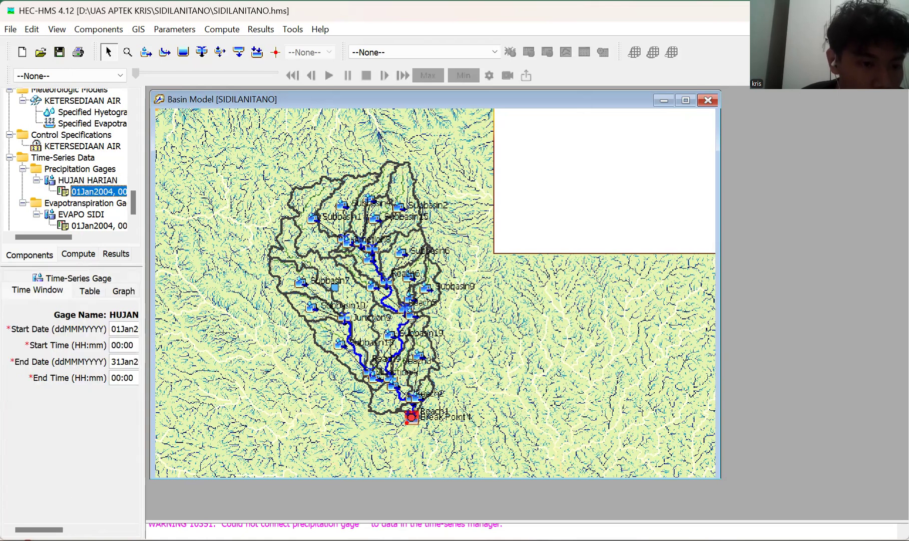
pyautogui.hscroll(3, 63, 392)
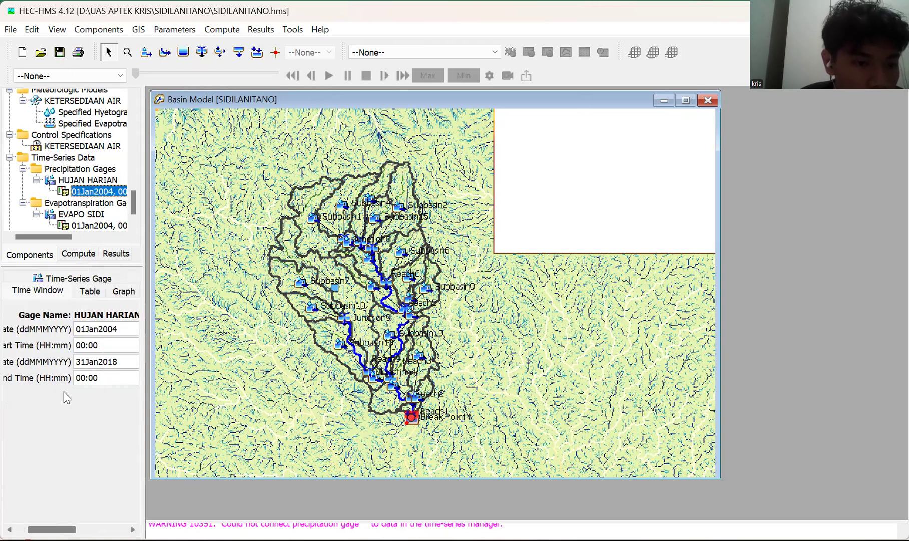
pyautogui.hscroll(1, 67, 397)
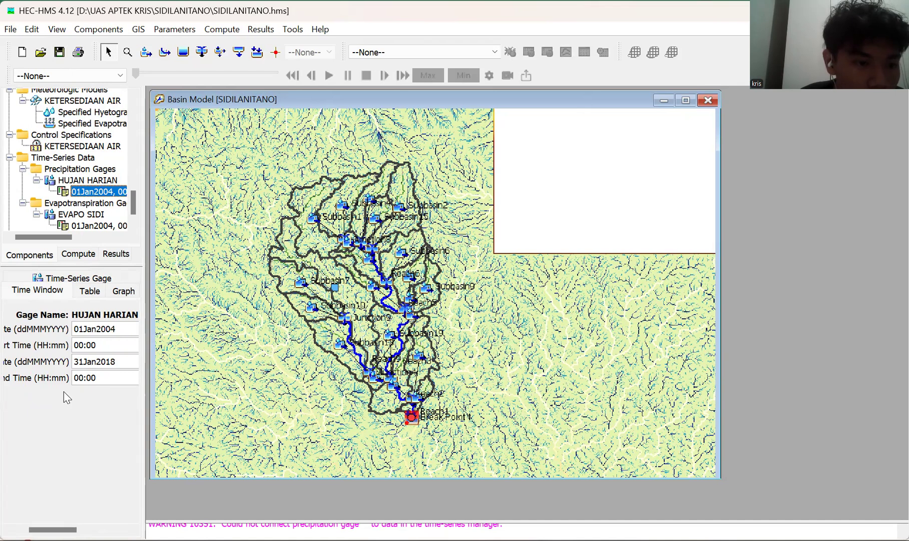
pyautogui.press('Down')
pyautogui.press('Down')
pyautogui.press('Down')
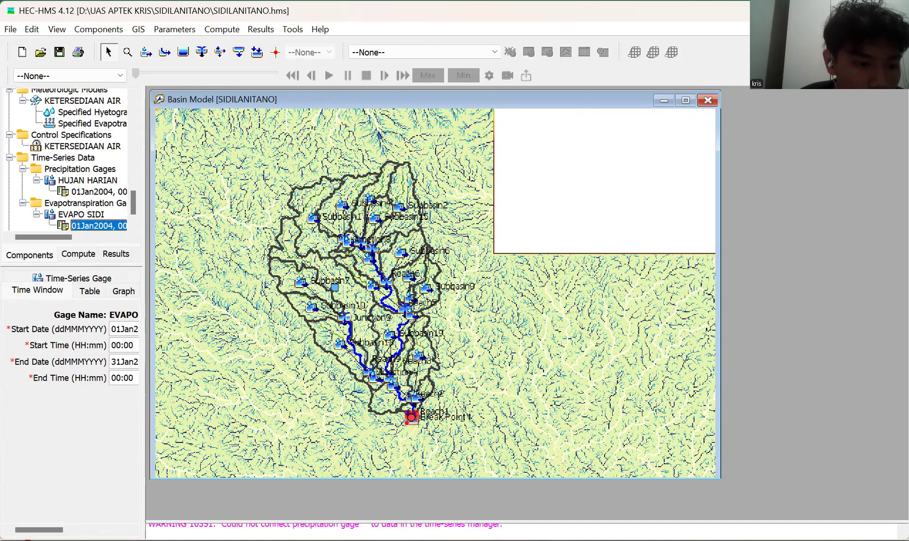
pyautogui.moveTo(42, 530); pyautogui.dragTo(63, 530)
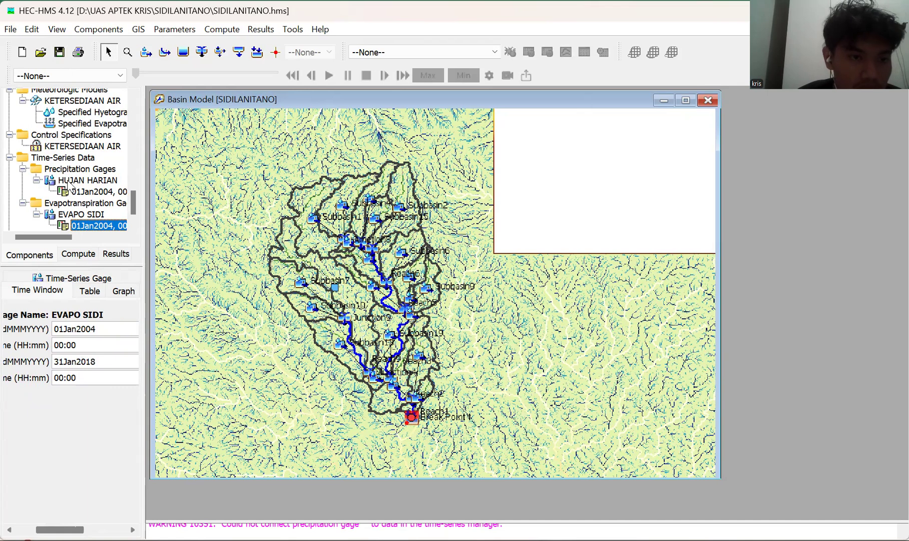
pyautogui.scroll(3, 70, 185)
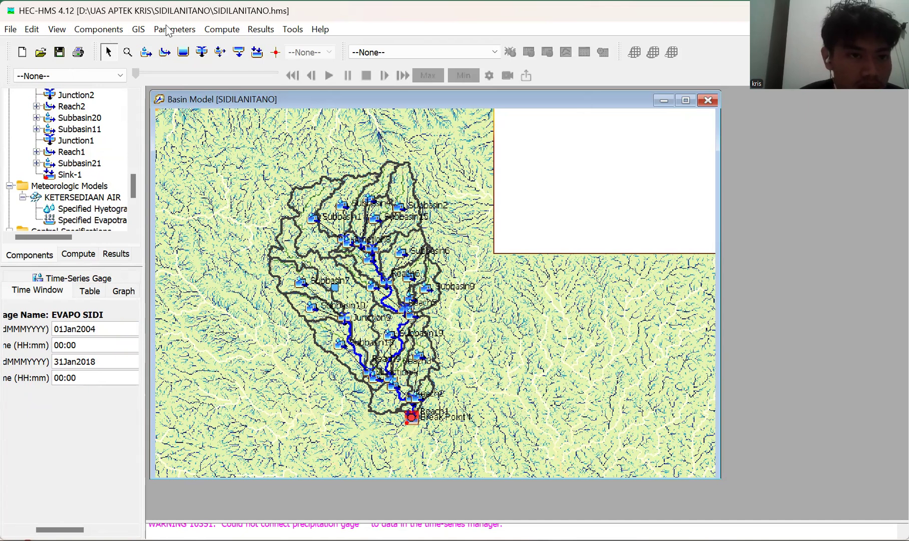
# Create a new simulation run named "ketersediaan air".
pyautogui.click(220, 38)
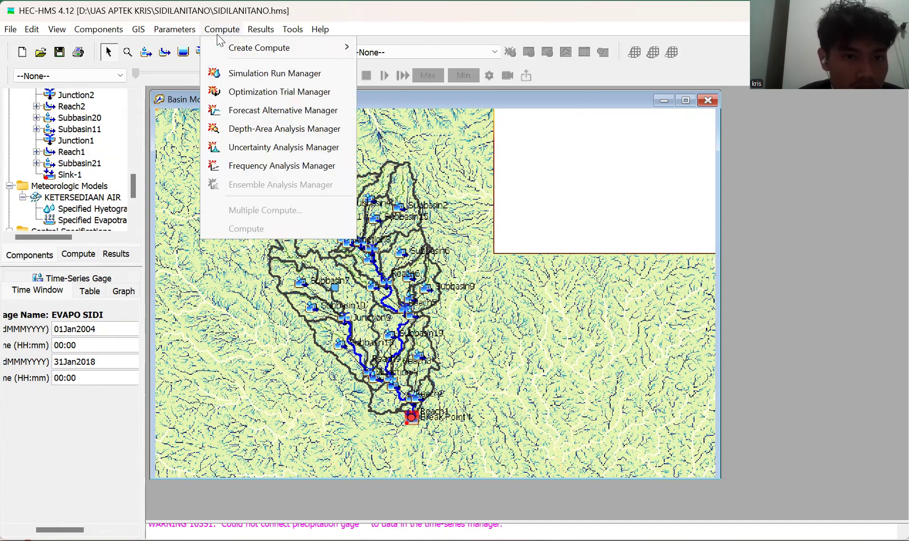
pyautogui.press('Down')
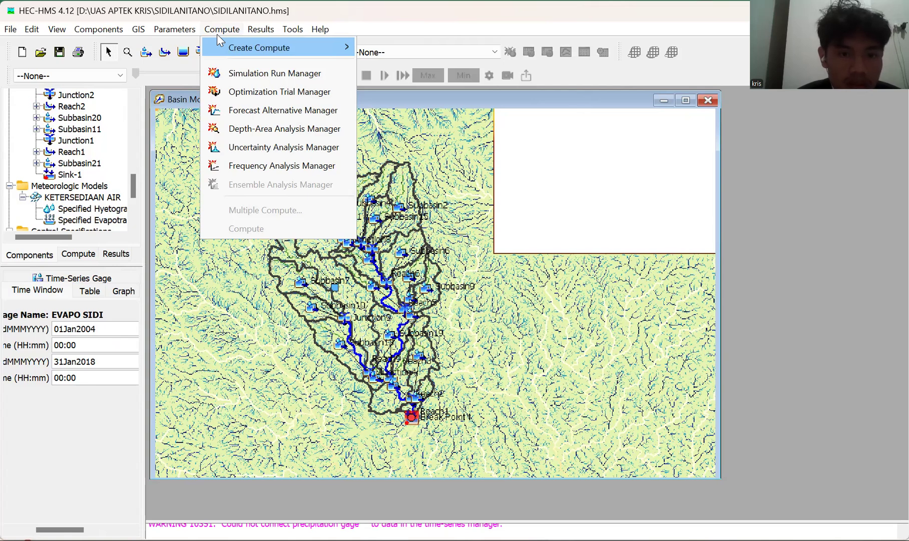
pyautogui.press('Down')
pyautogui.press('Return')
pyautogui.press('Return')
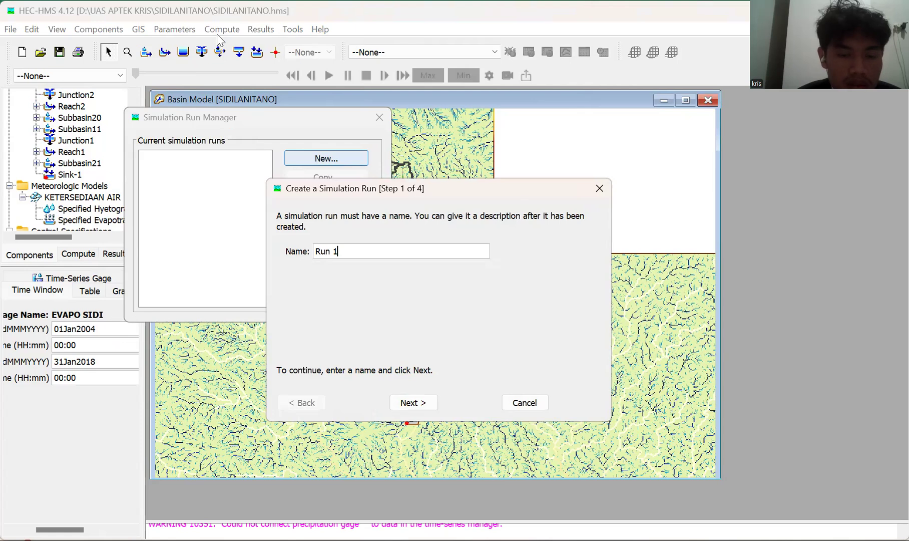
pyautogui.hotkey('ctrl', 'a')
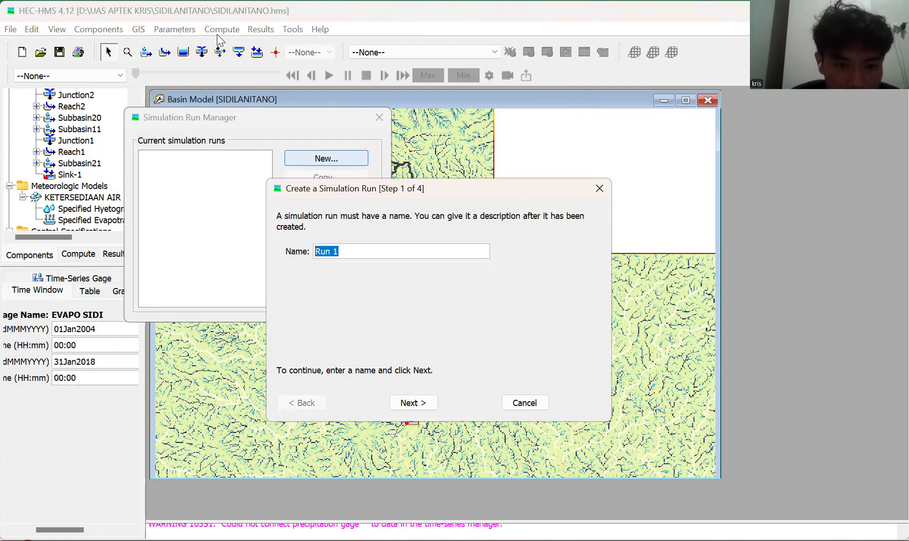
pyautogui.write('keters')
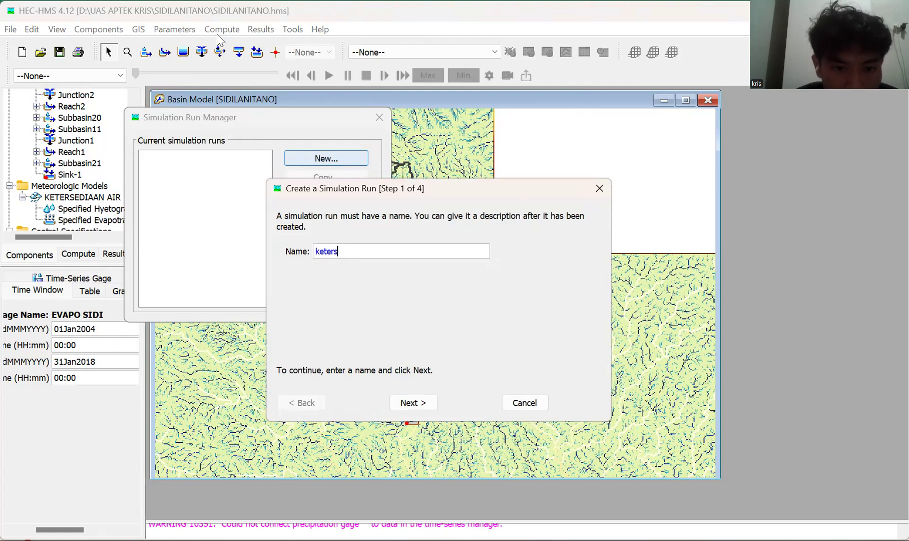
pyautogui.write('e')
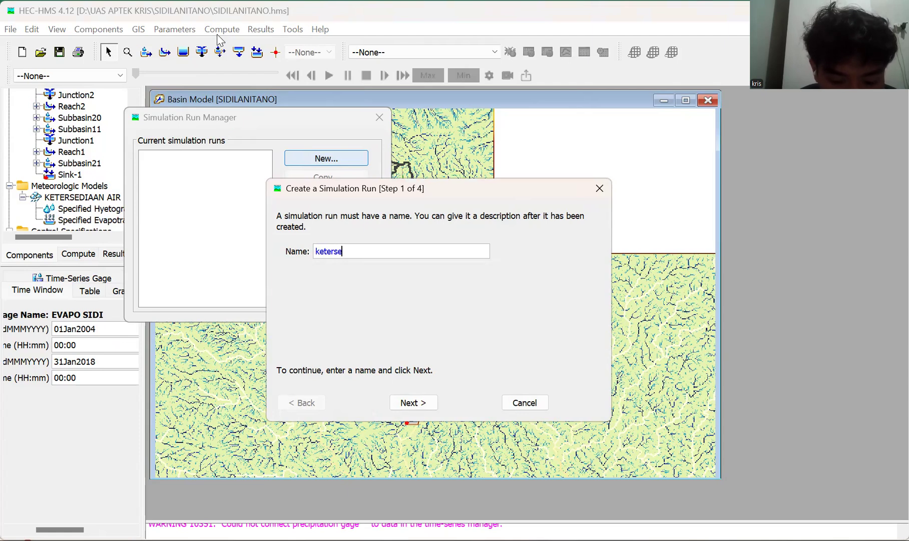
pyautogui.write('diaan ai')
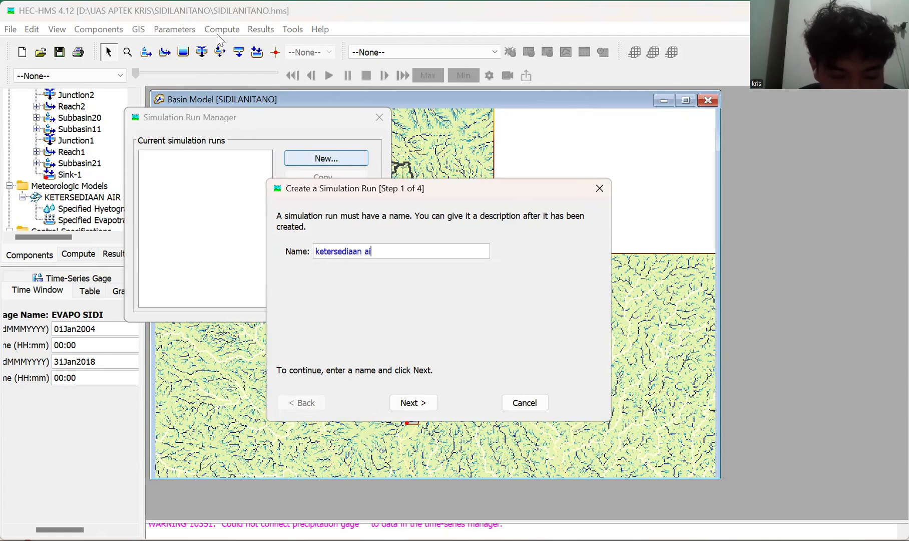
pyautogui.write('r')
pyautogui.press('Return')
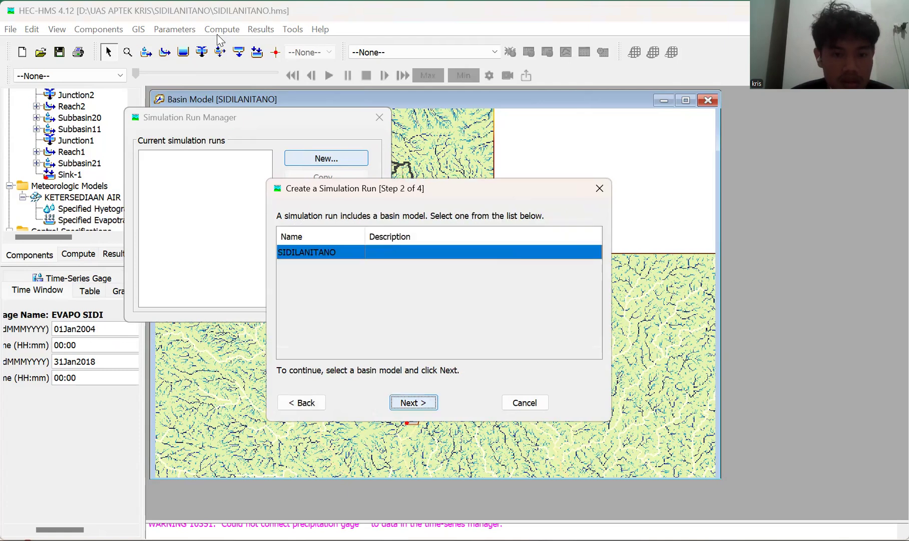
# Assign the SIDILANITANO basin model and the KETERSEDIAAN AIR meteorologic model and control specifications to the simulation run, and close the open managers.
pyautogui.press('Return')
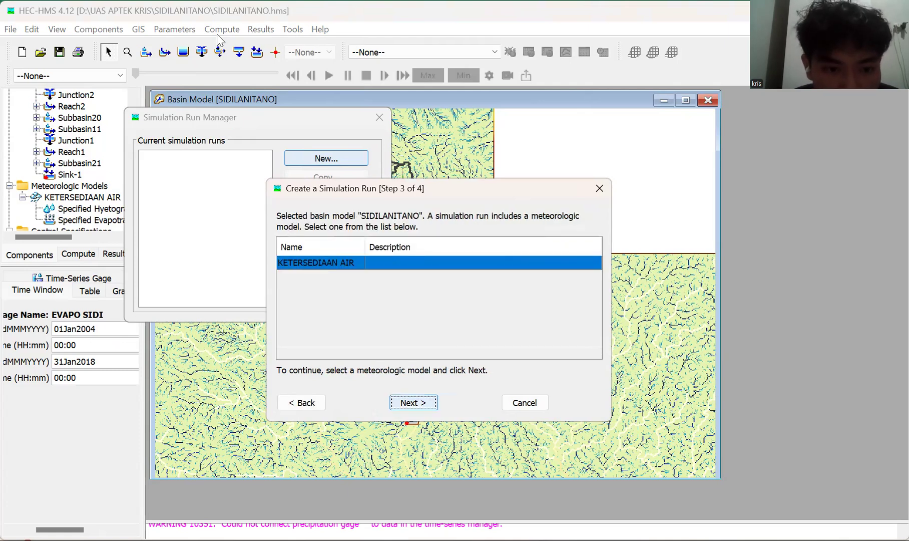
pyautogui.press('Return')
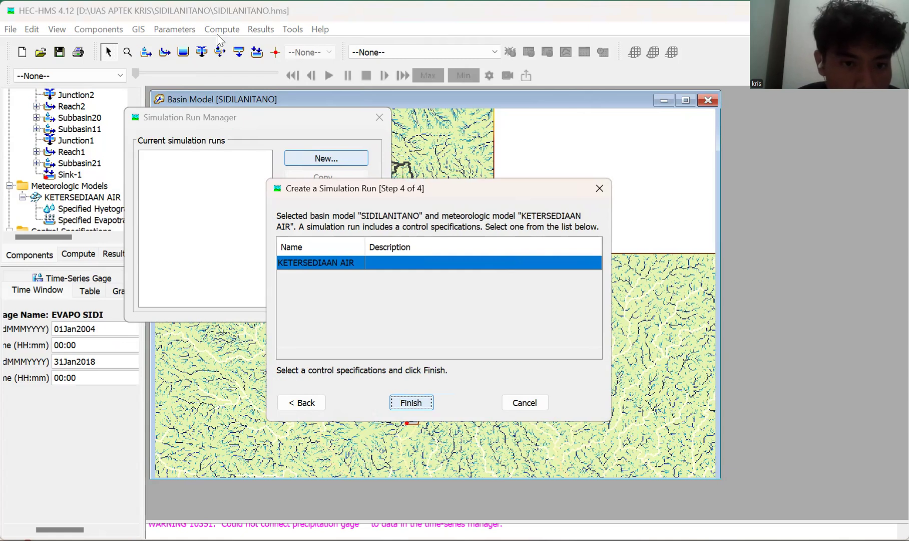
pyautogui.press('Return')
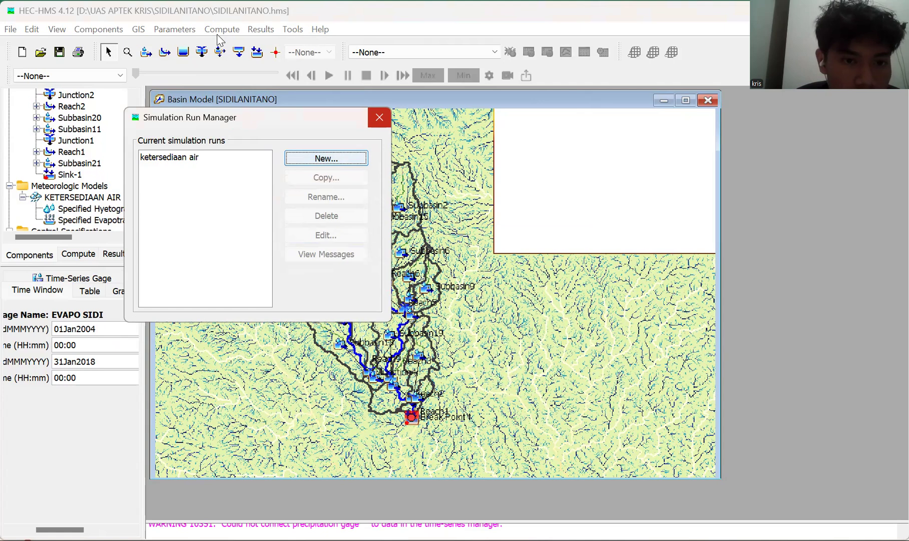
pyautogui.press('Escape')
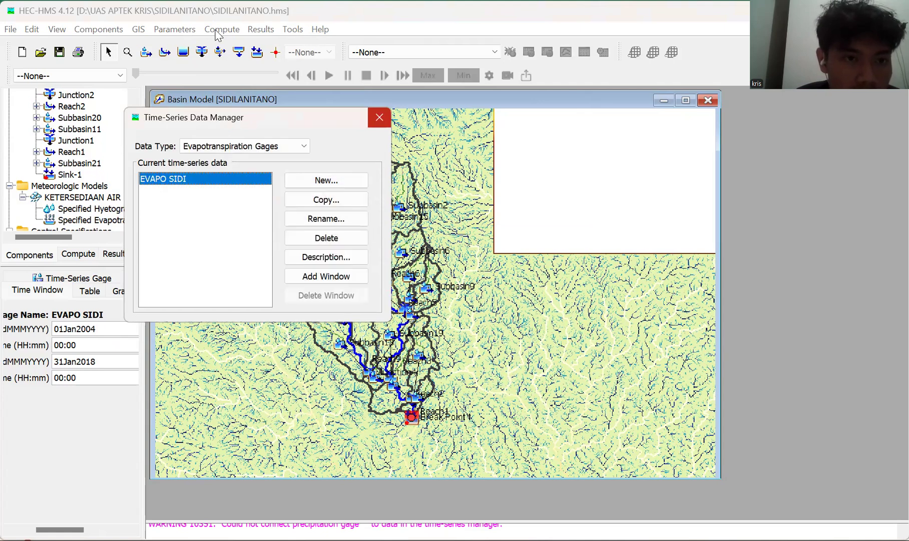
pyautogui.press('Escape')
# Try to compute the "ketersediaan air" simulation run with Multiple Compute and dismiss the progress window.
pyautogui.click(219, 31)
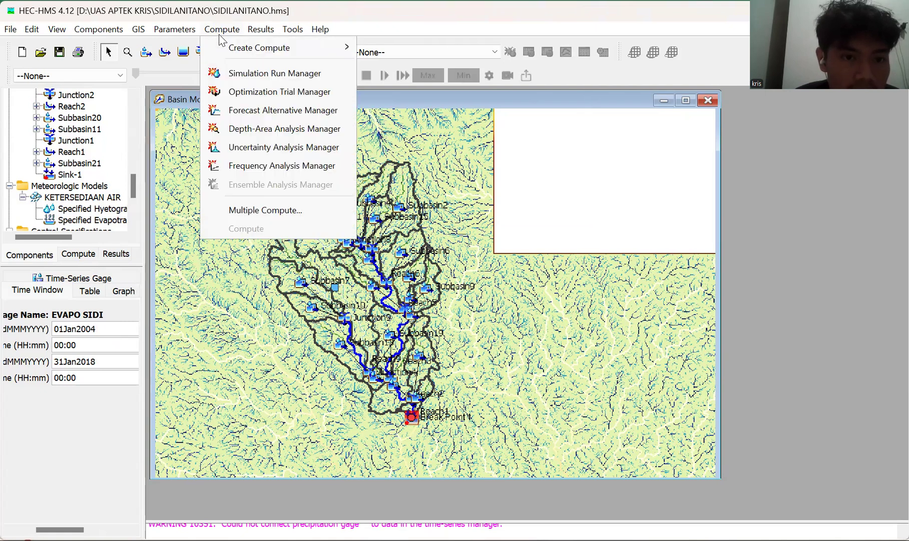
pyautogui.press('Up')
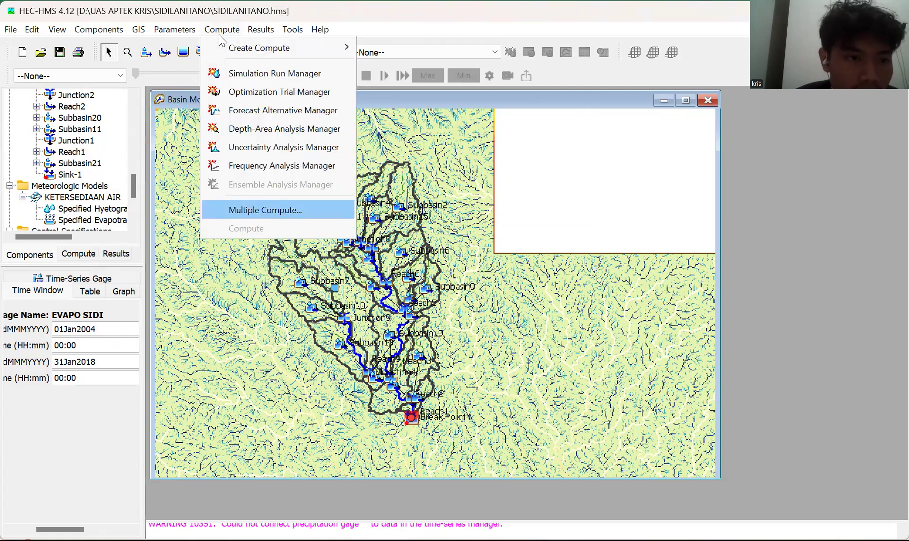
pyautogui.press('Return')
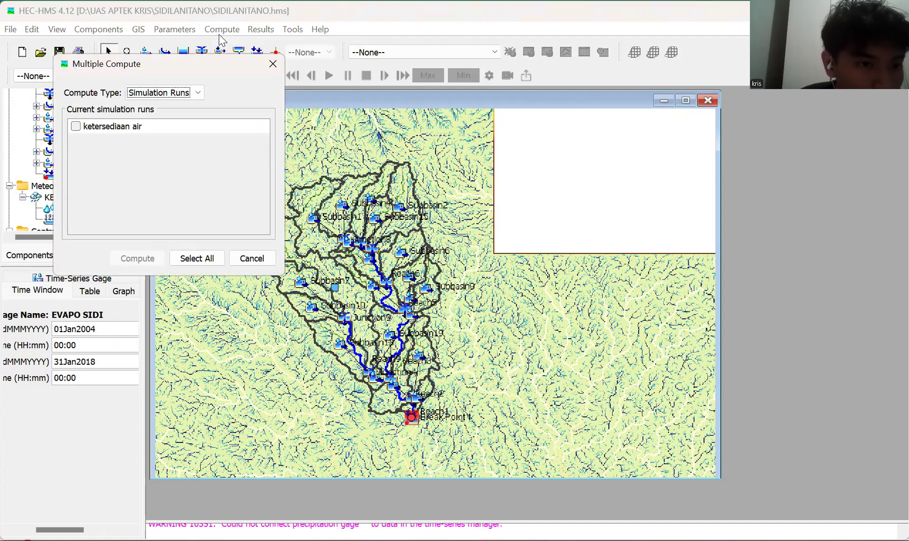
pyautogui.press('Tab')
pyautogui.press('space')
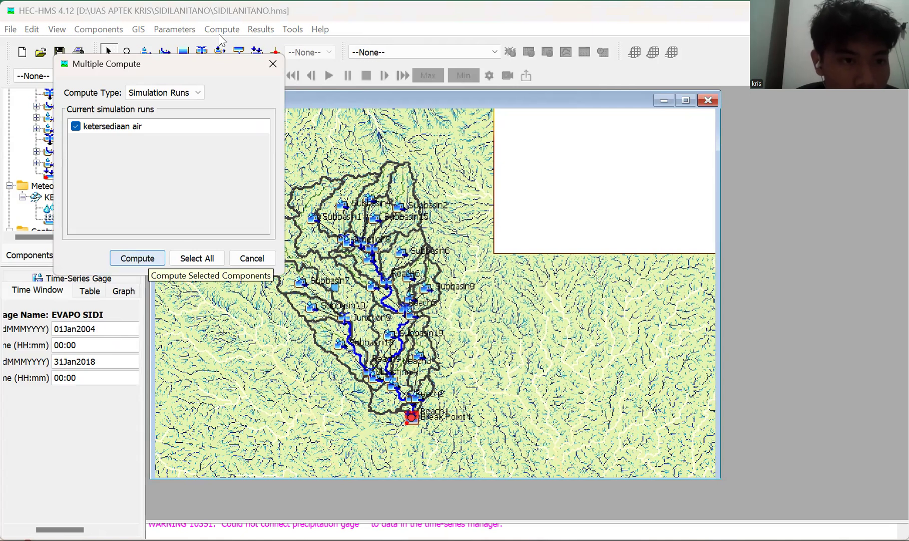
pyautogui.press('Return')
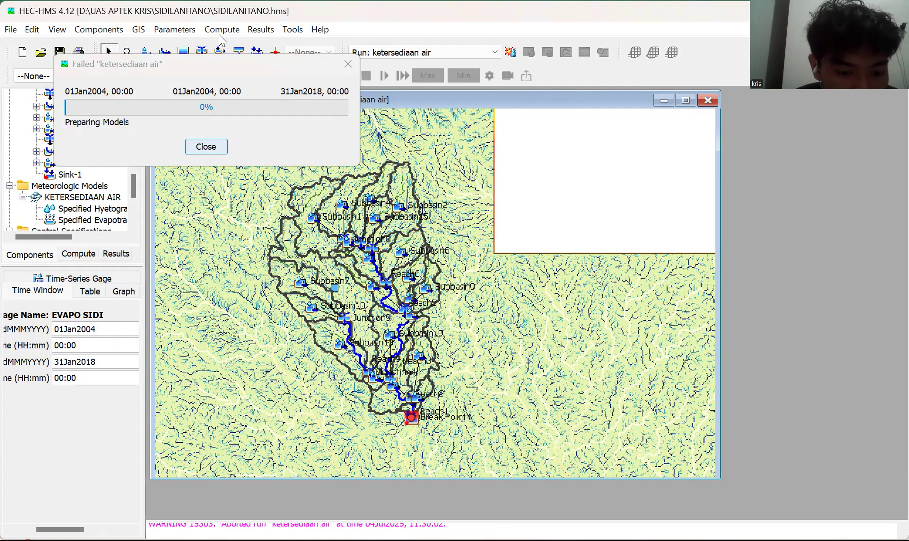
pyautogui.press('Return')
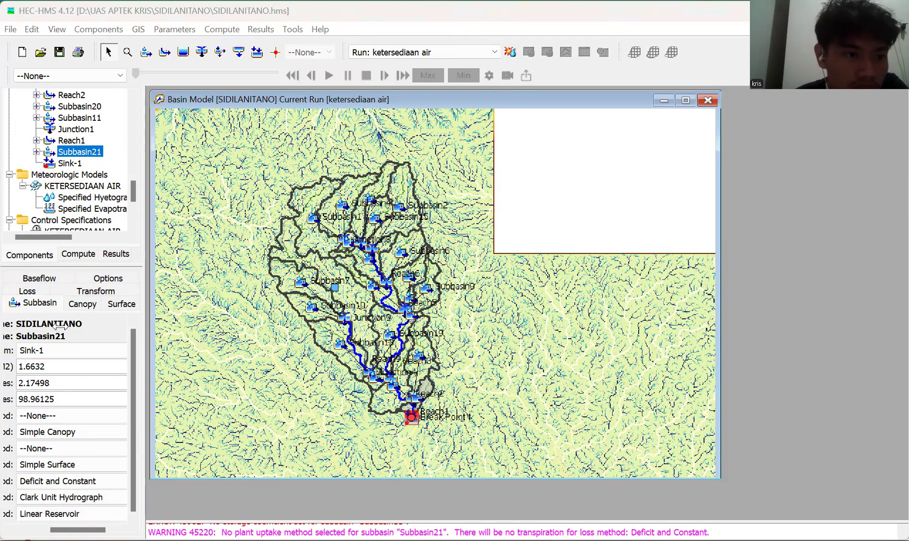
# Check the precipitation gage assigned to each subbasin in the KETERSEDIAAN AIR specified hyetograph, and look back through the basin elements.
pyautogui.scroll(-1, 74, 158)
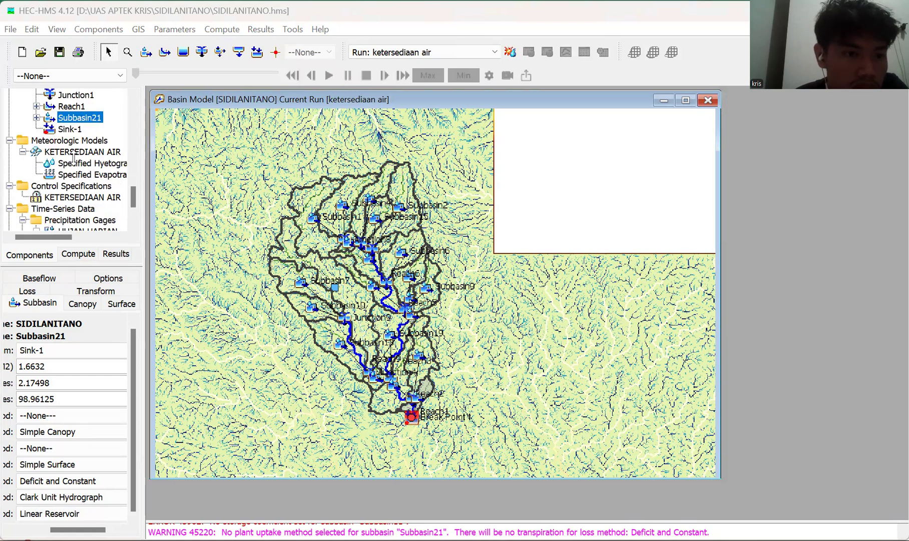
pyautogui.click(74, 161)
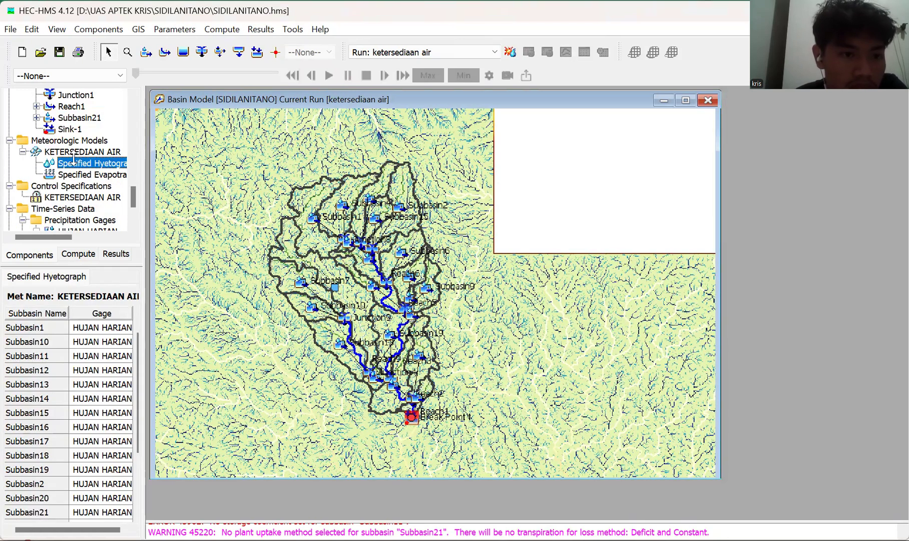
pyautogui.scroll(3, 74, 158)
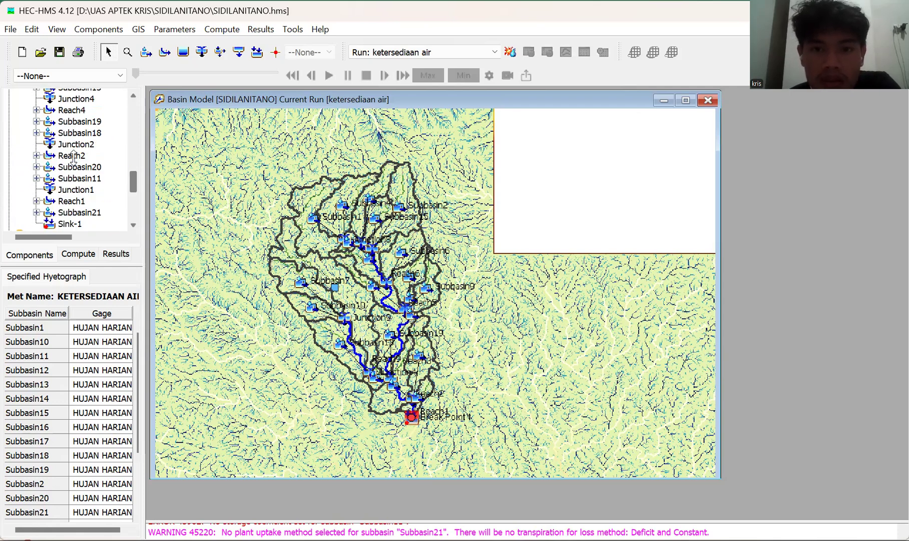
pyautogui.scroll(1, 74, 158)
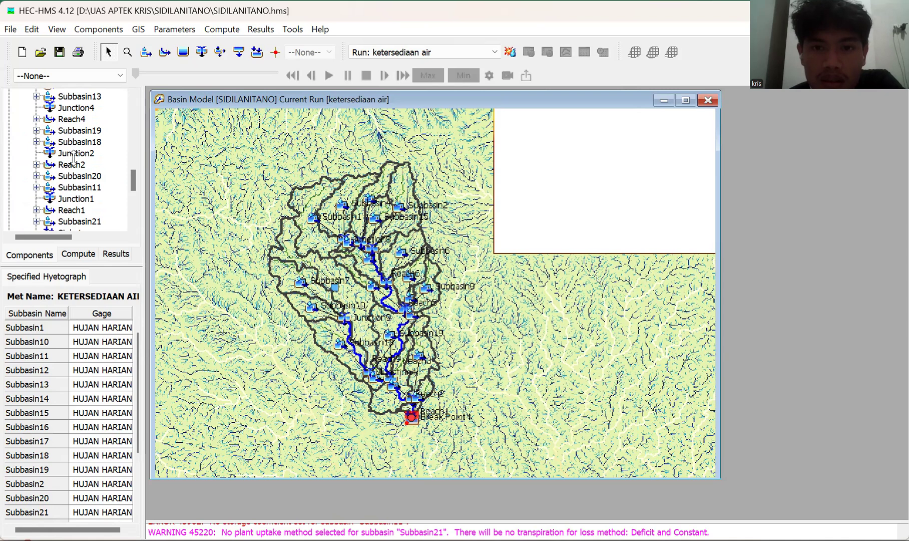